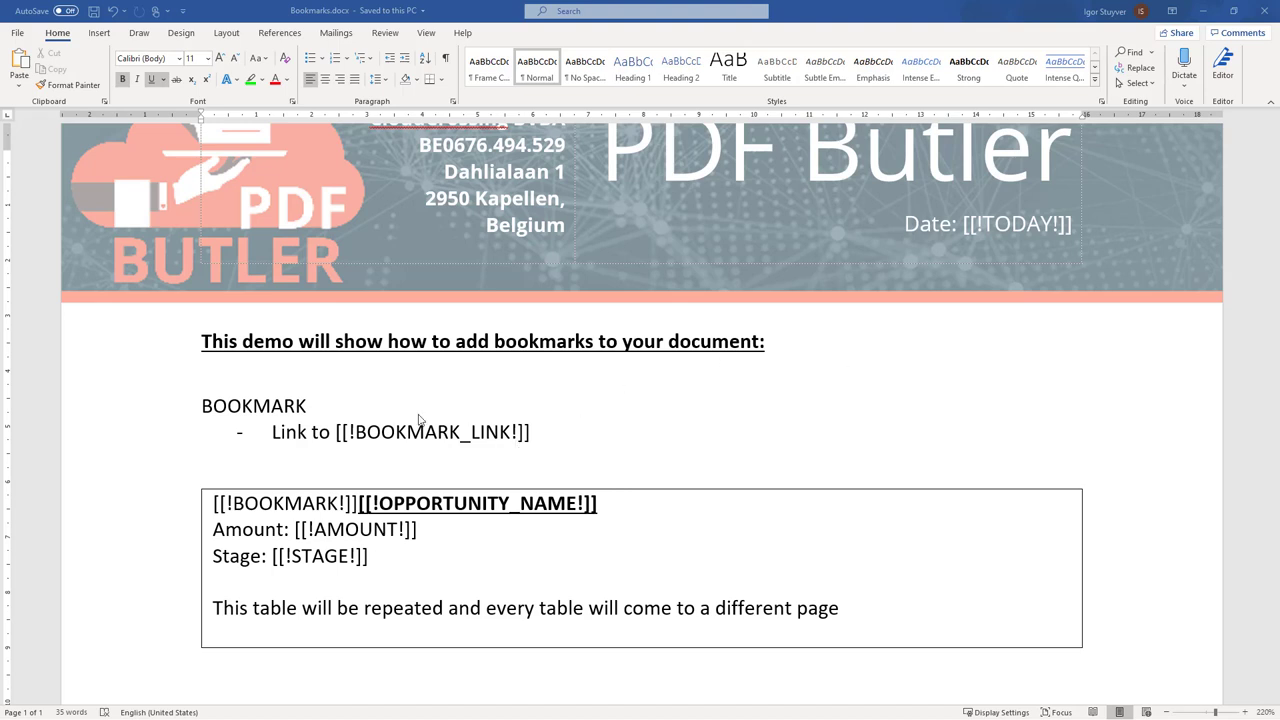
Review the Link to [[!BOOKMARK_LINK!]] line and the opportunity table in the Word template
scroll(423, 430, down, 1)
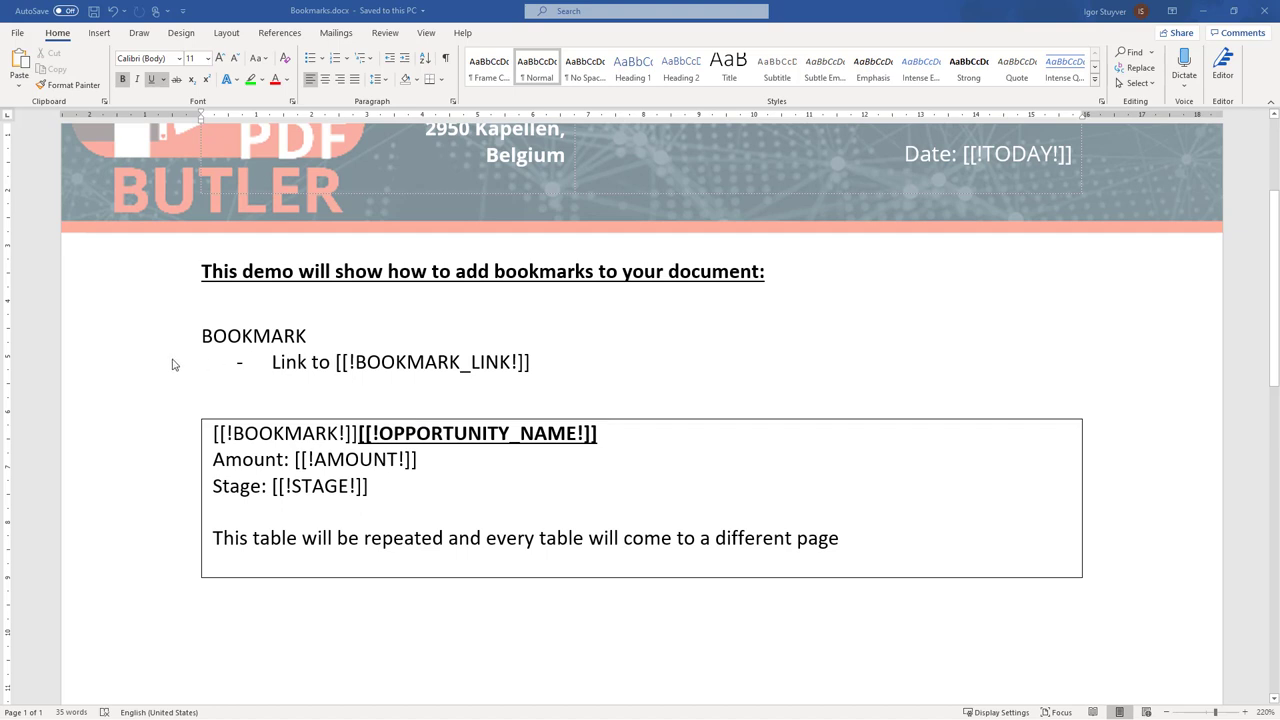
click(134, 366)
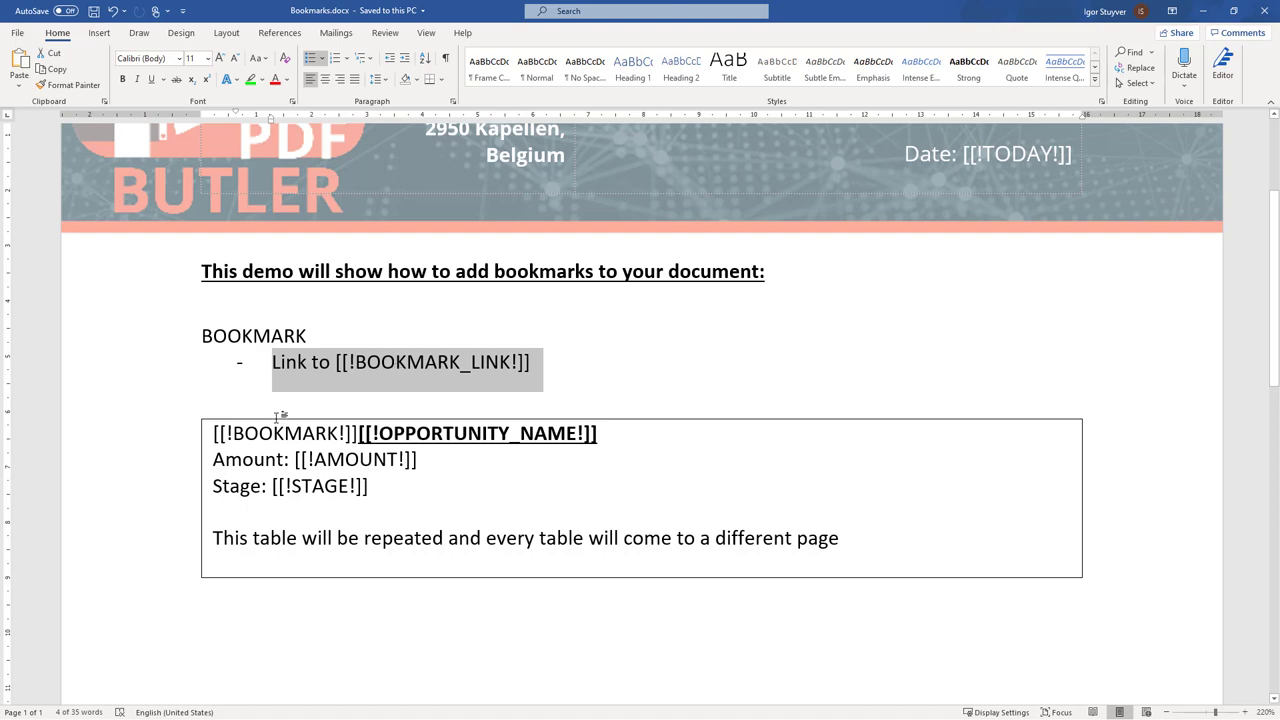
click(195, 414)
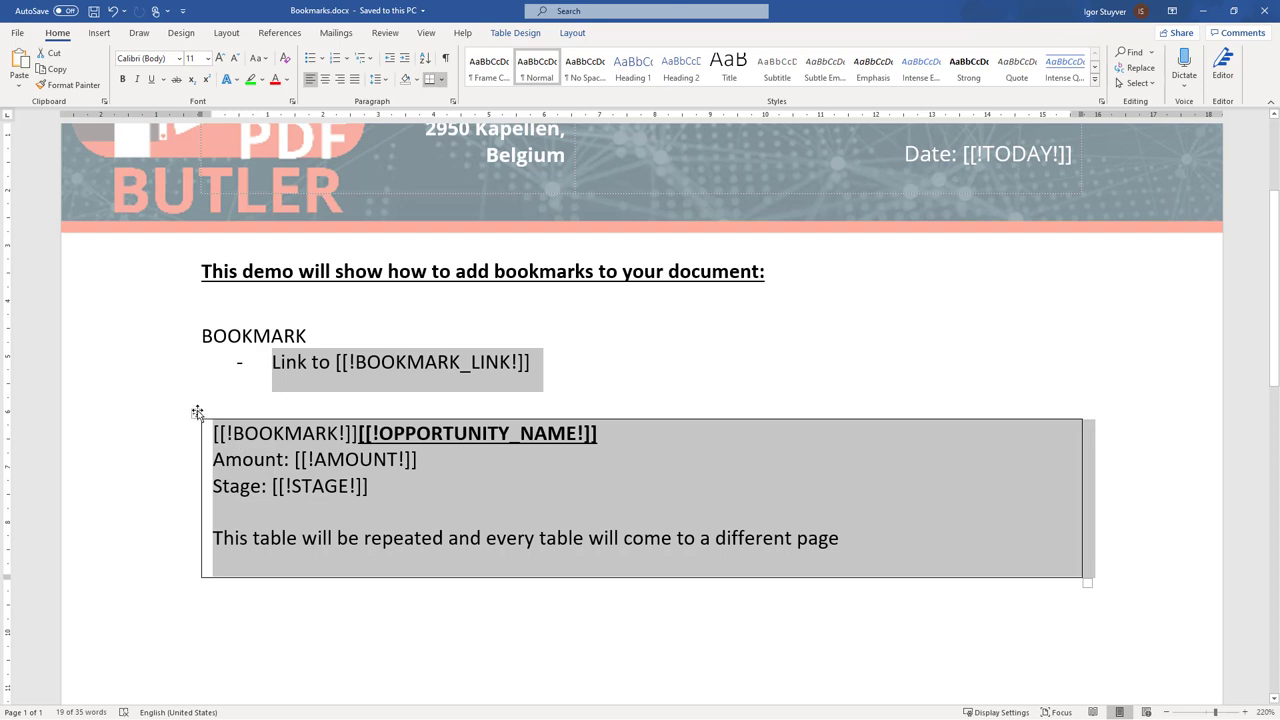
mouse_move(218, 425)
click(144, 365)
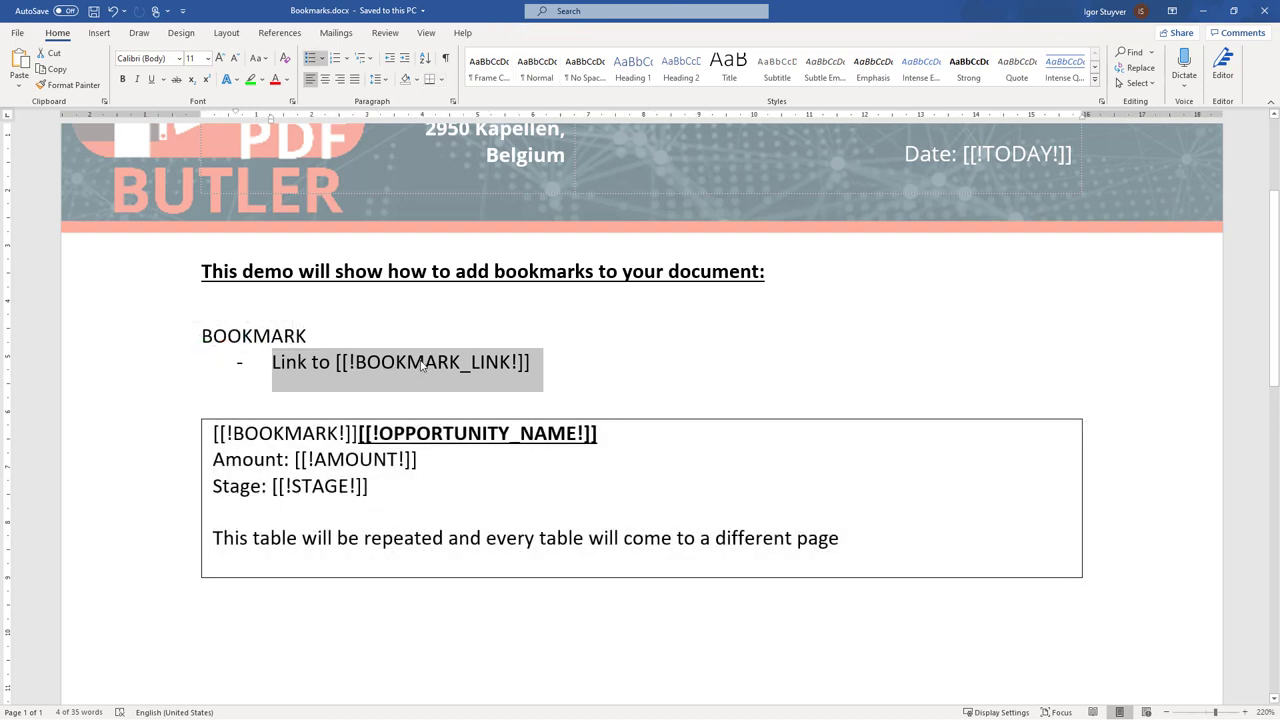
Highlight the table's [[!BOOKMARK!]] field, then switch to the Salesforce window
click(212, 436)
click(229, 433)
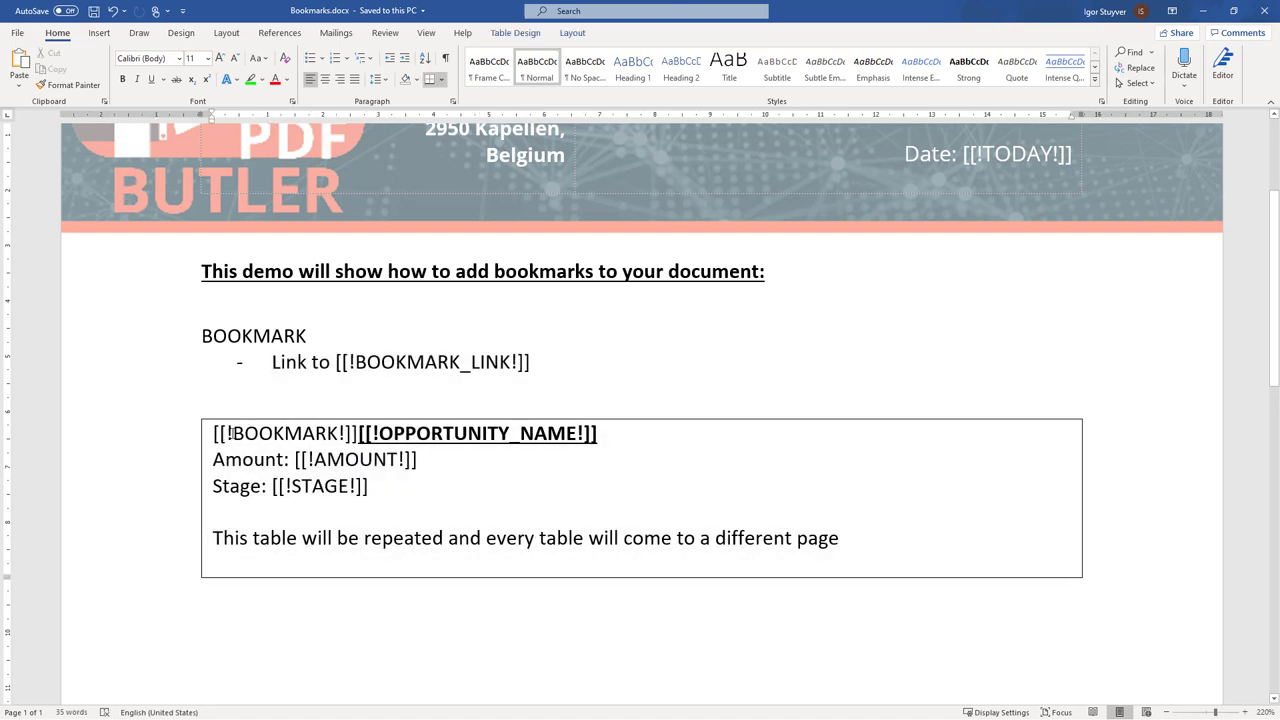
drag(229, 433, 378, 433)
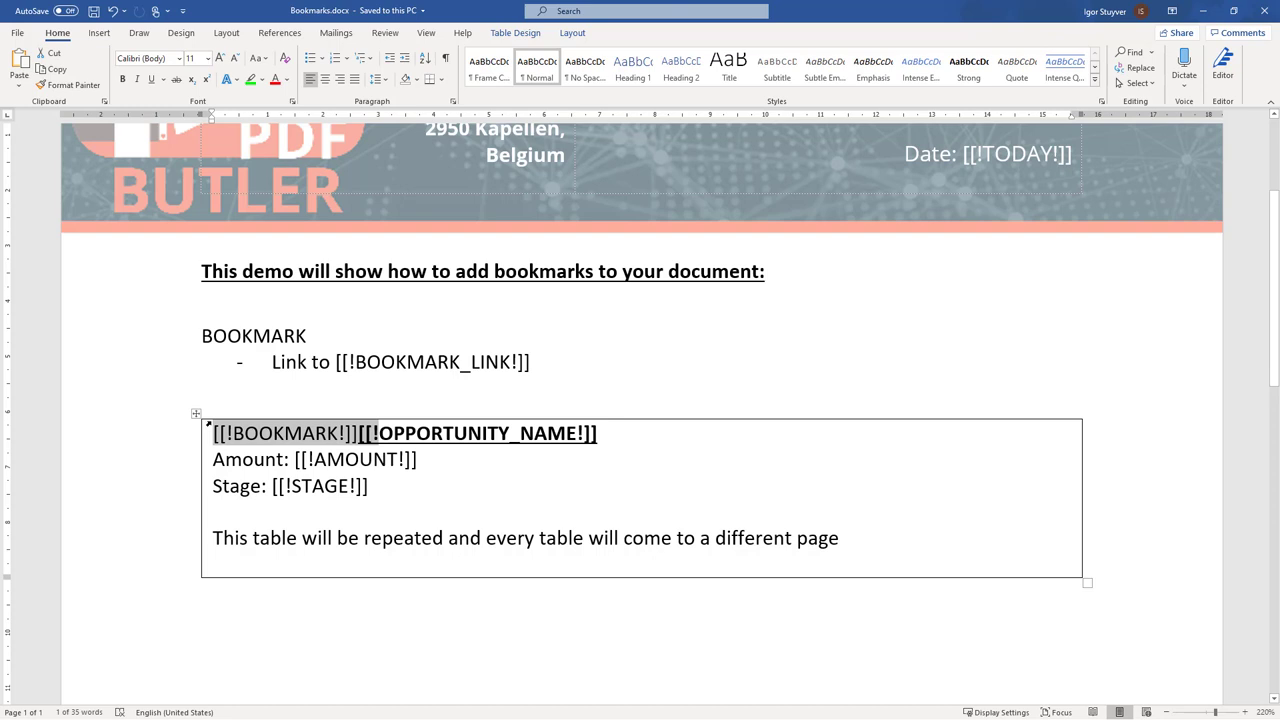
click(256, 449)
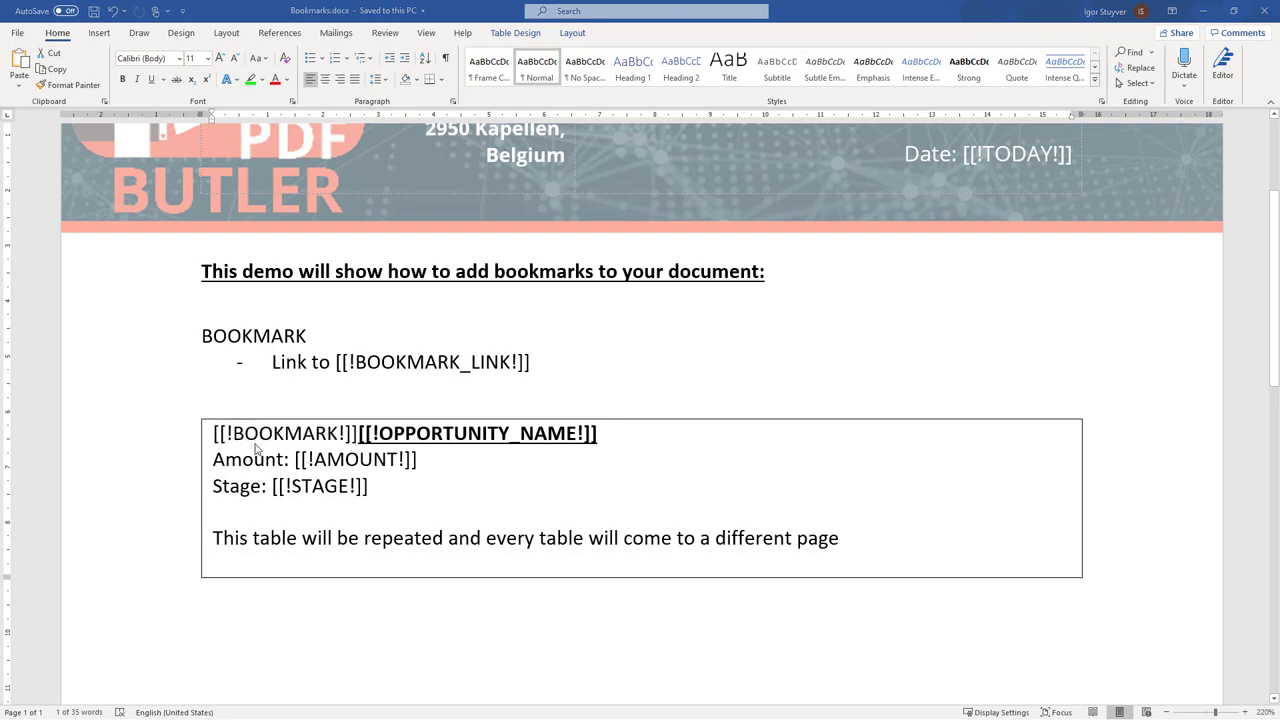
key(alt+Tab)
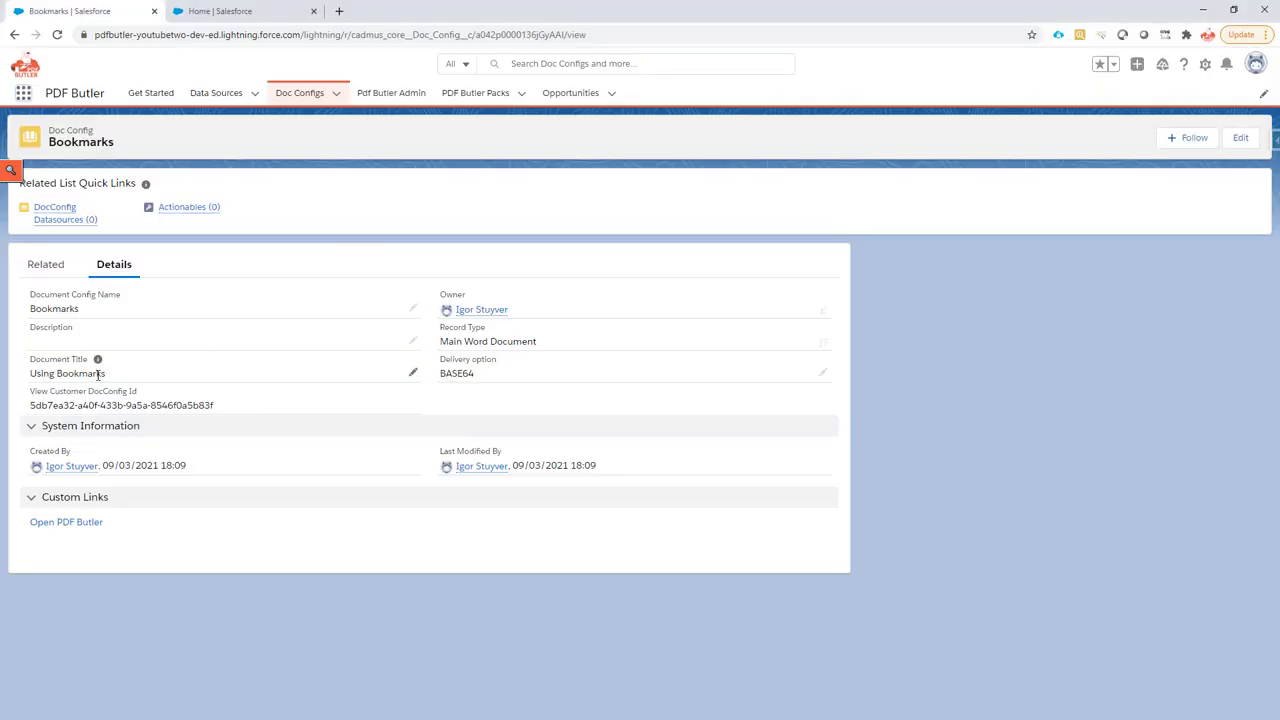
Check the All Opportunities SOQL data source in a new tab, then return to Bookmarks
click(255, 95)
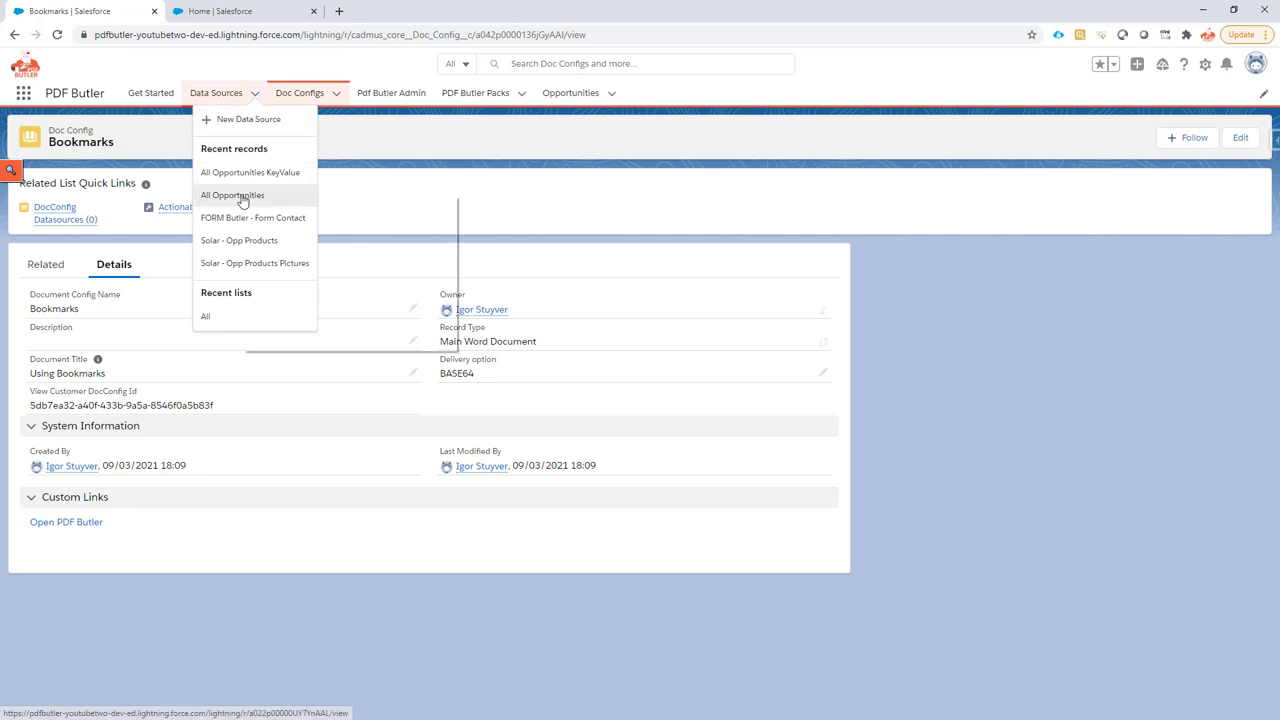
ctrl+click(242, 197)
drag(388, 12, 257, 12)
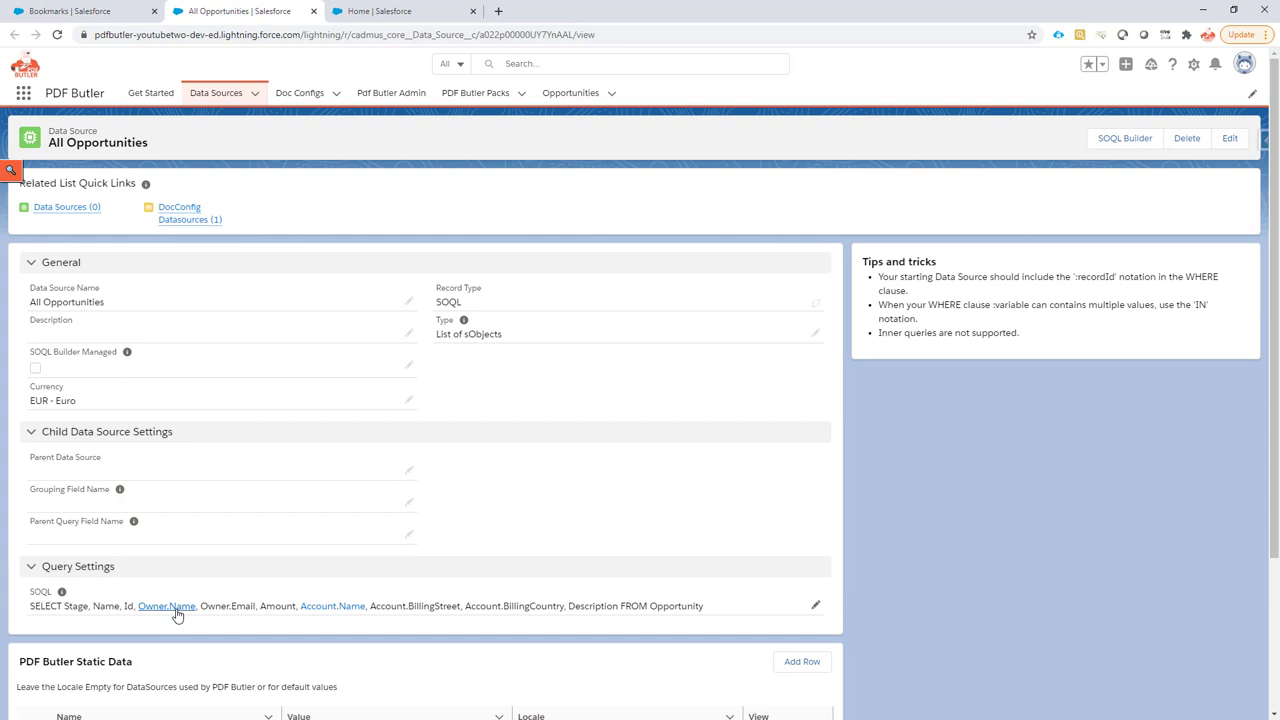
click(75, 12)
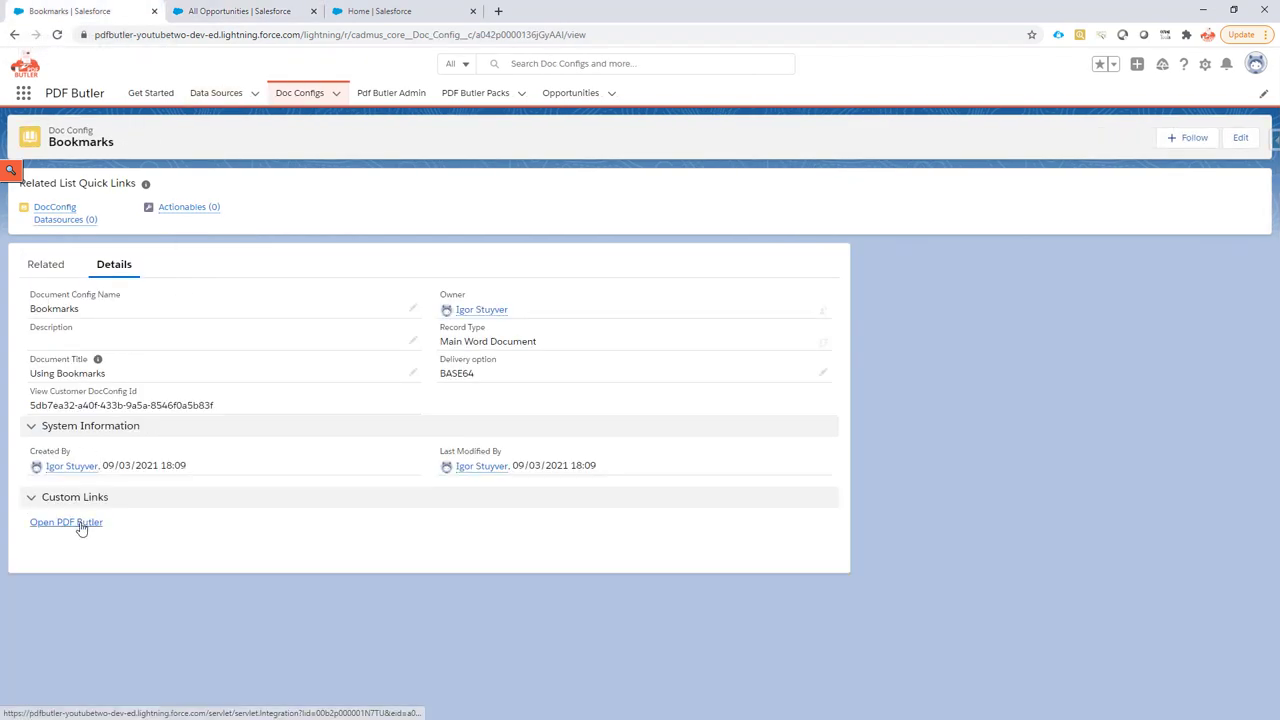
Launch the PDF Butler editor with Bookmarks.docx as the default document, version v1
click(82, 524)
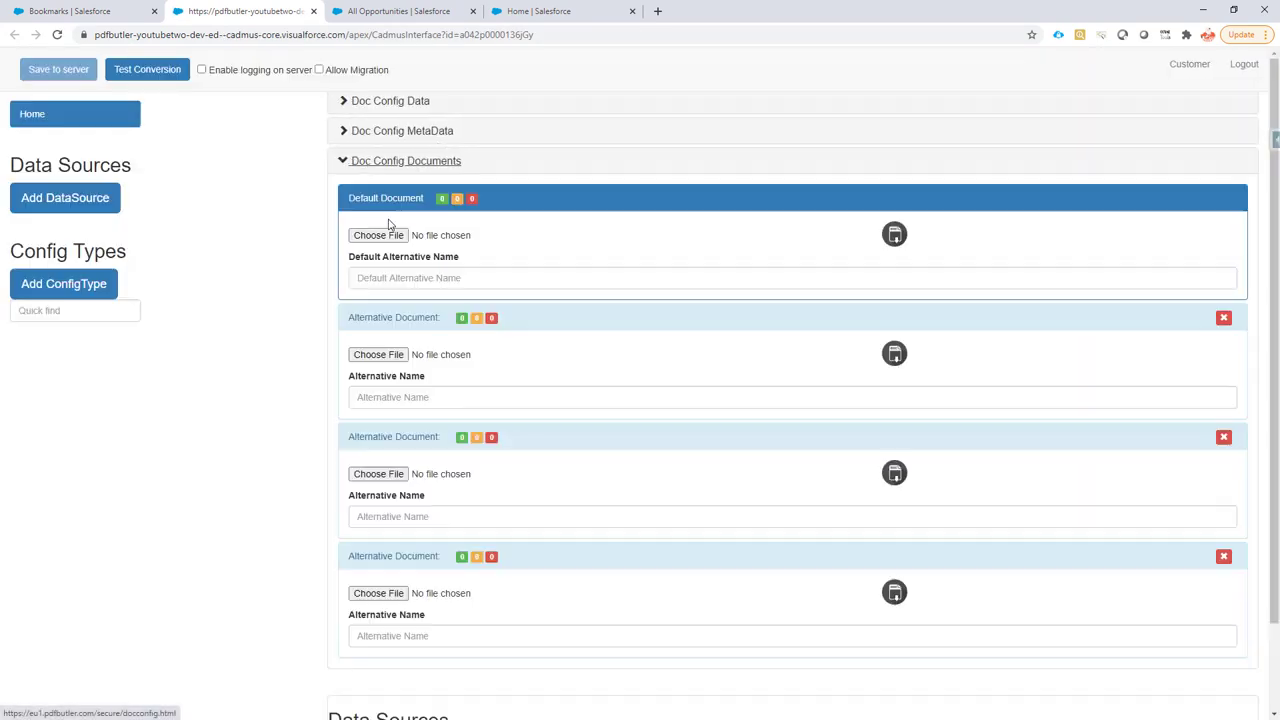
click(381, 235)
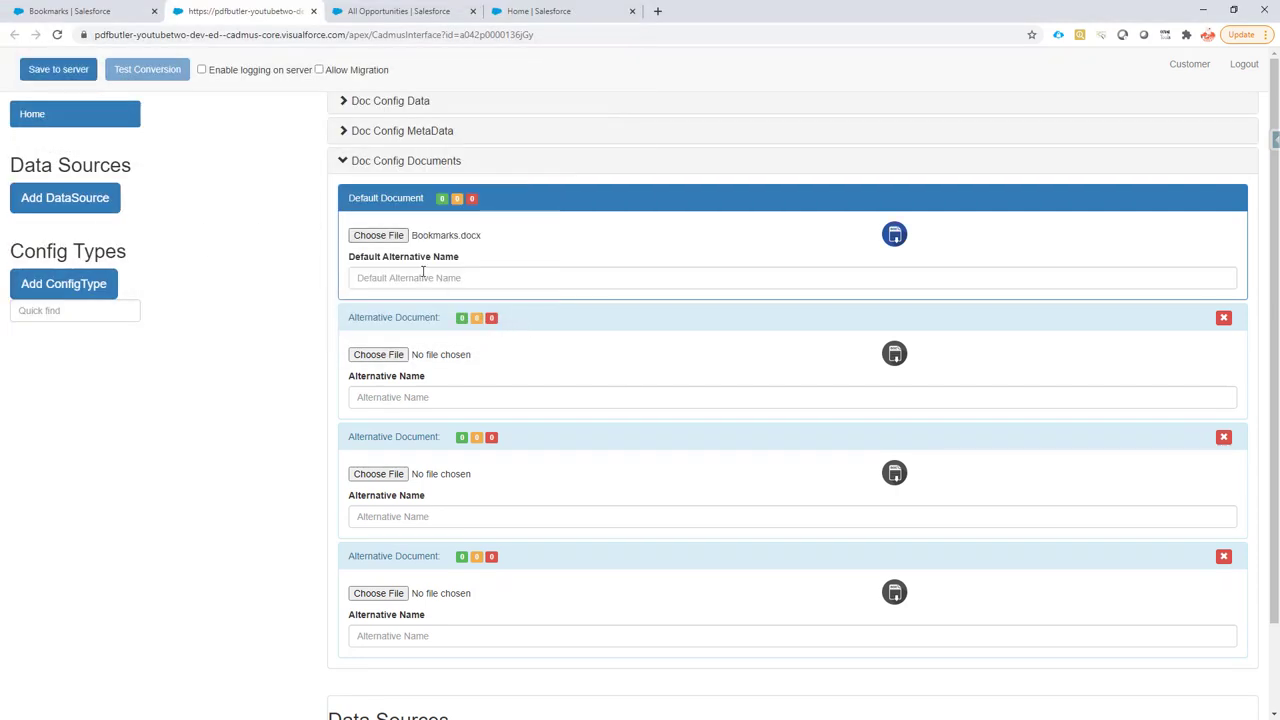
click(422, 277)
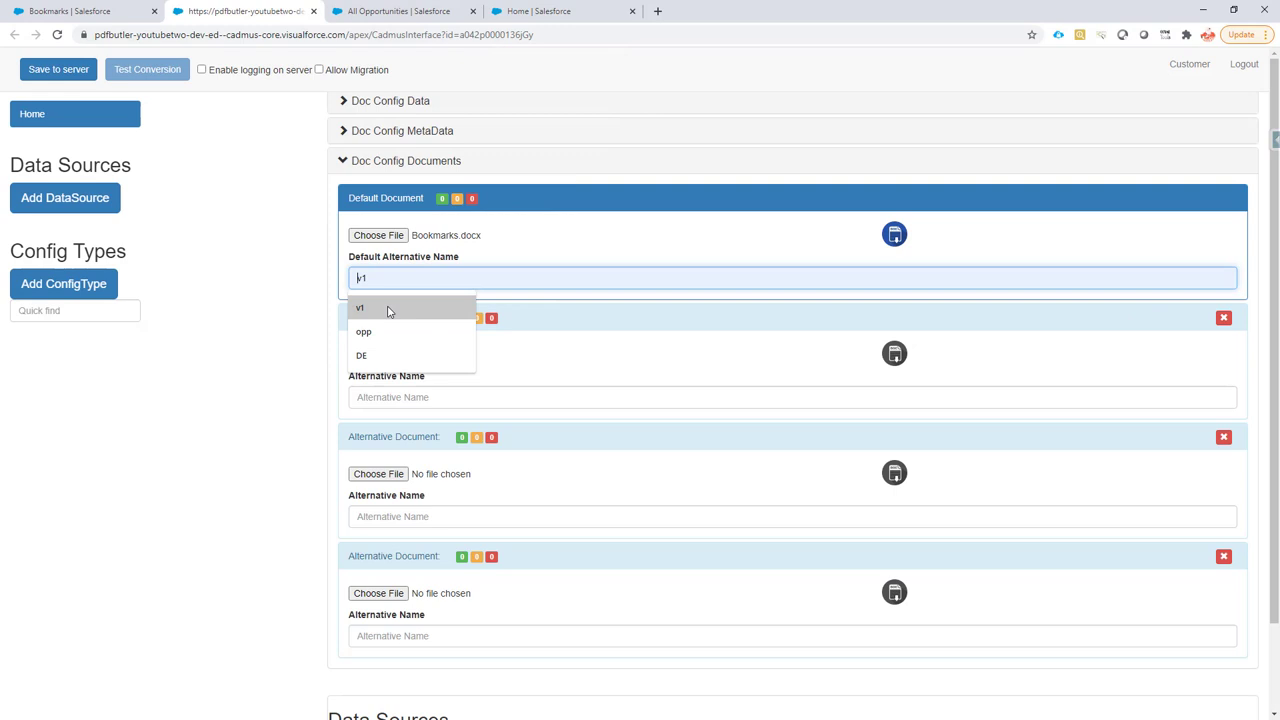
click(390, 308)
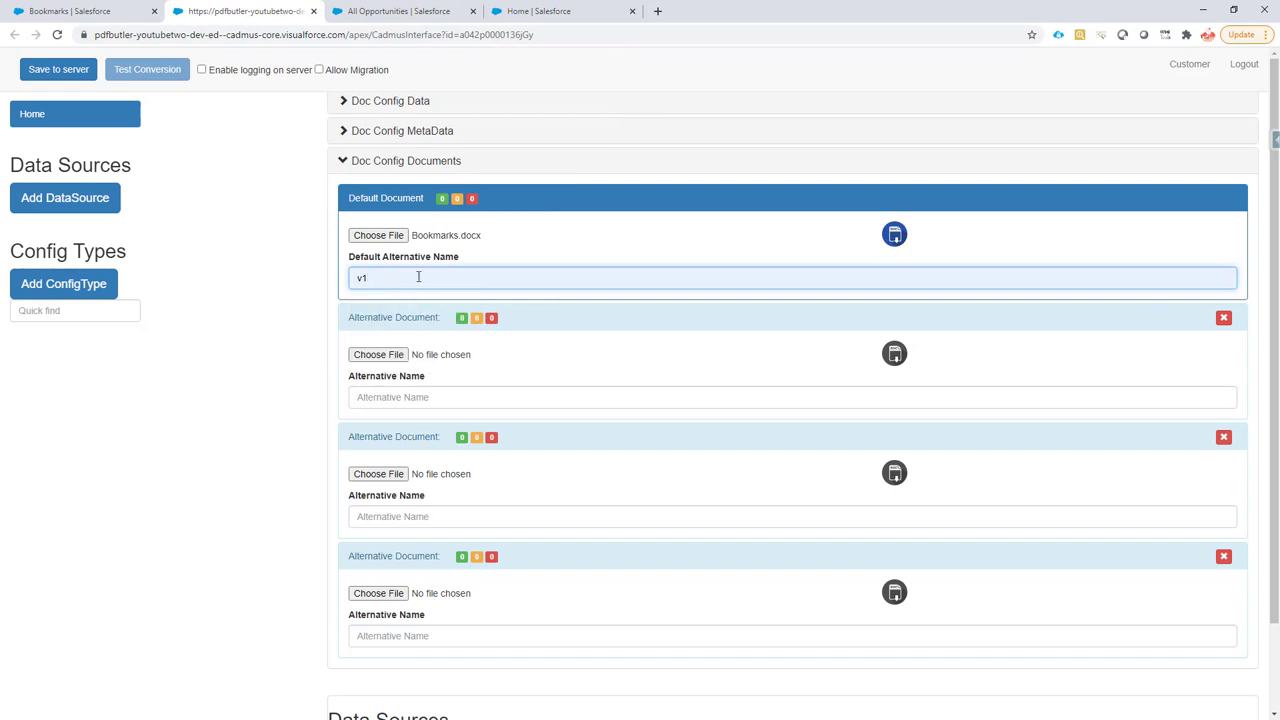
click(68, 200)
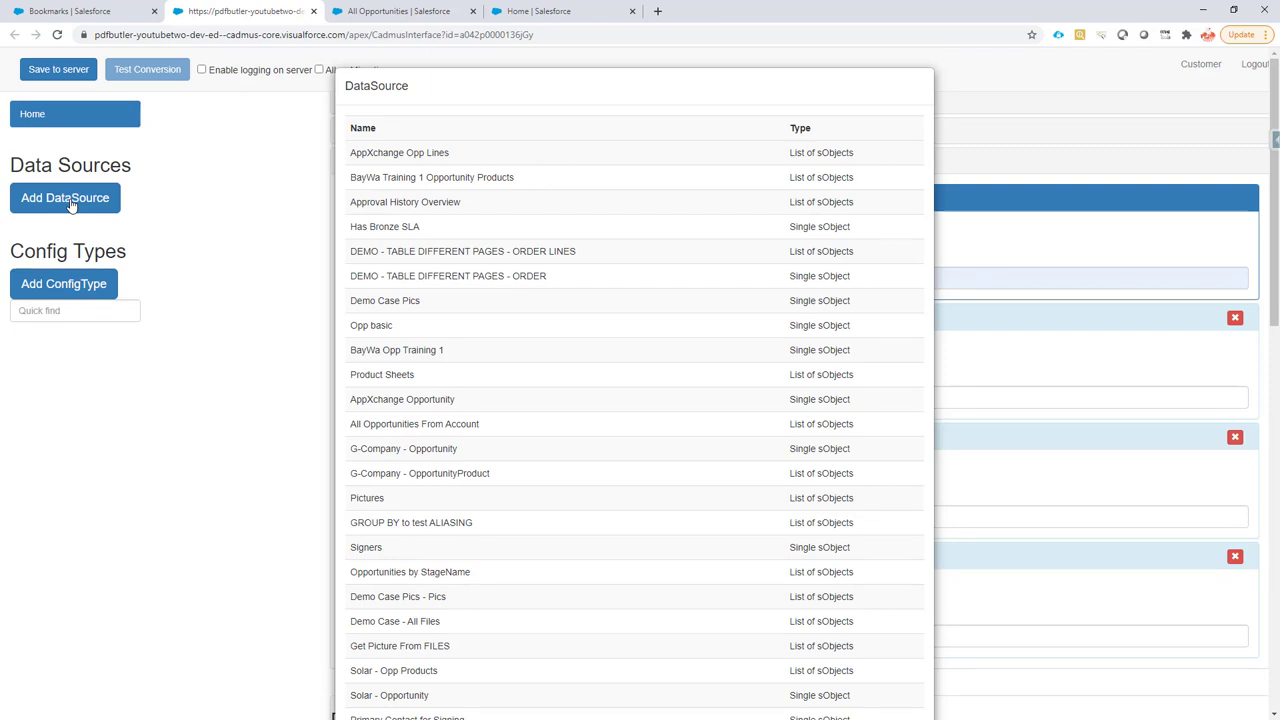
Find All Opportunities in the data source list and attach it to the doc config
key(ctrl+f)
text(opp)
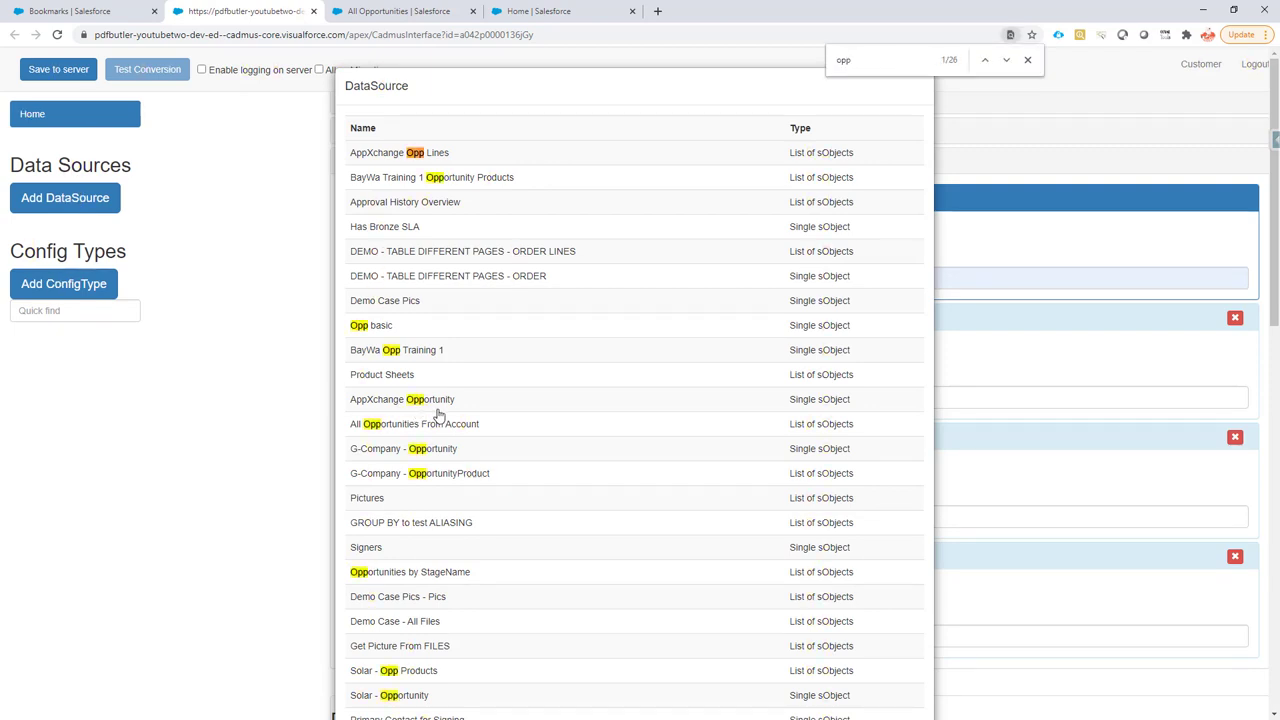
text(p)
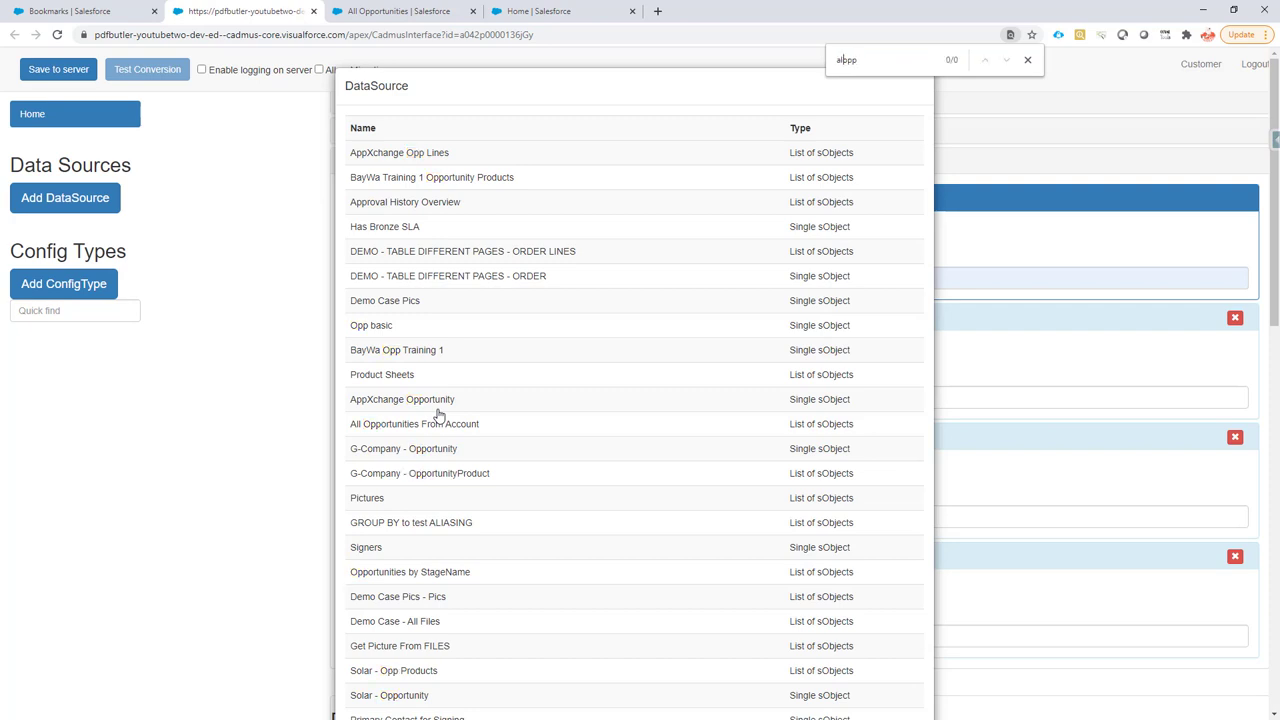
text(l o)
scroll(493, 405, down, 2)
scroll(493, 405, down, 4)
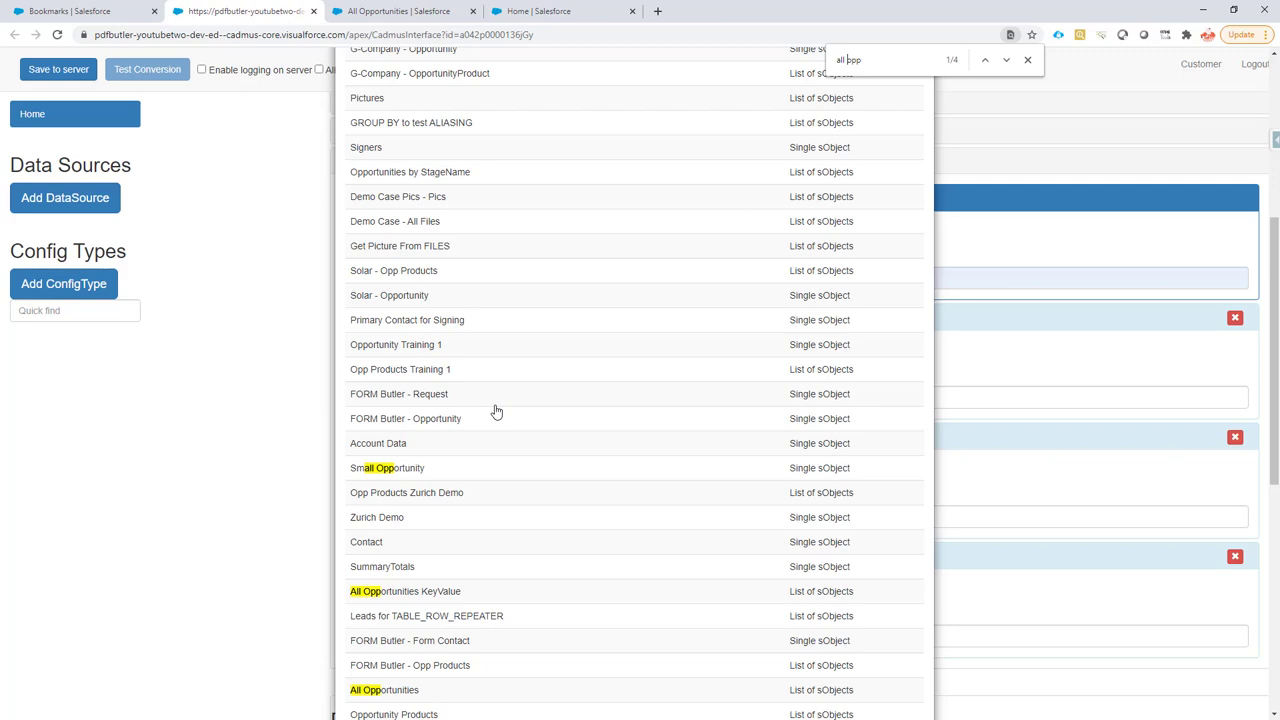
scroll(466, 449, down, 1)
scroll(474, 523, down, 2)
scroll(473, 527, down, 3)
scroll(471, 518, down, 2)
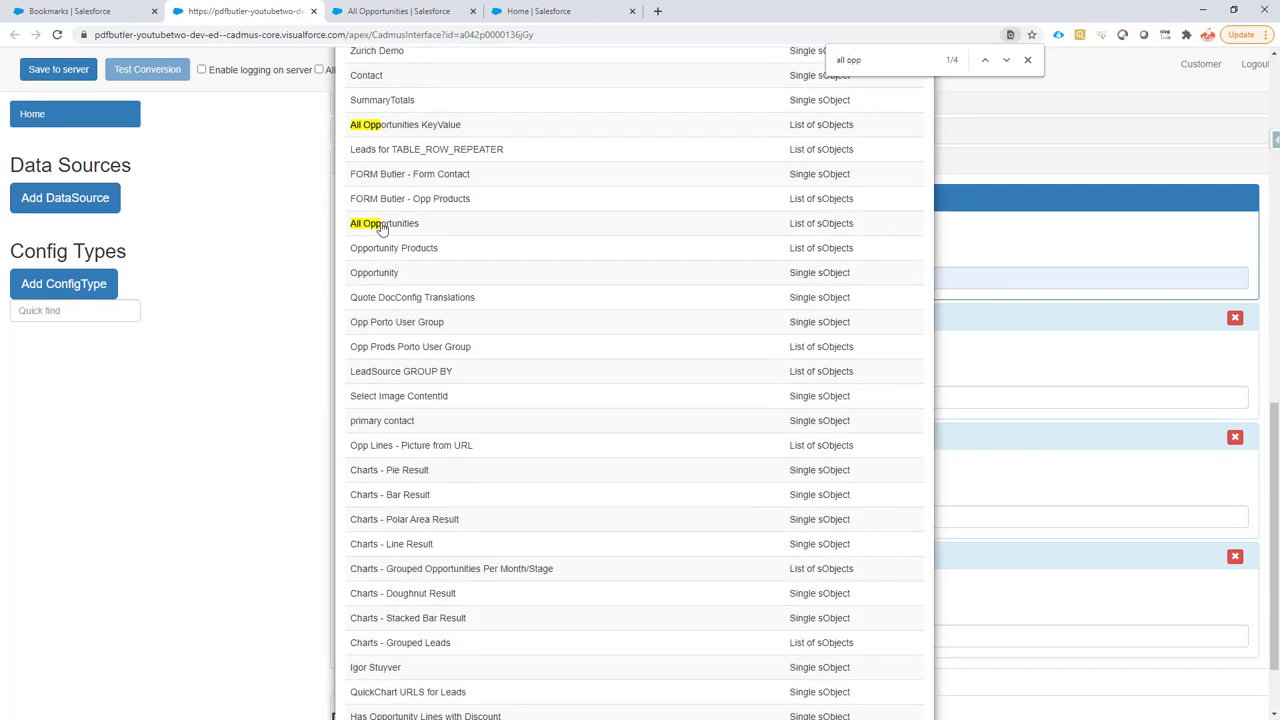
click(383, 226)
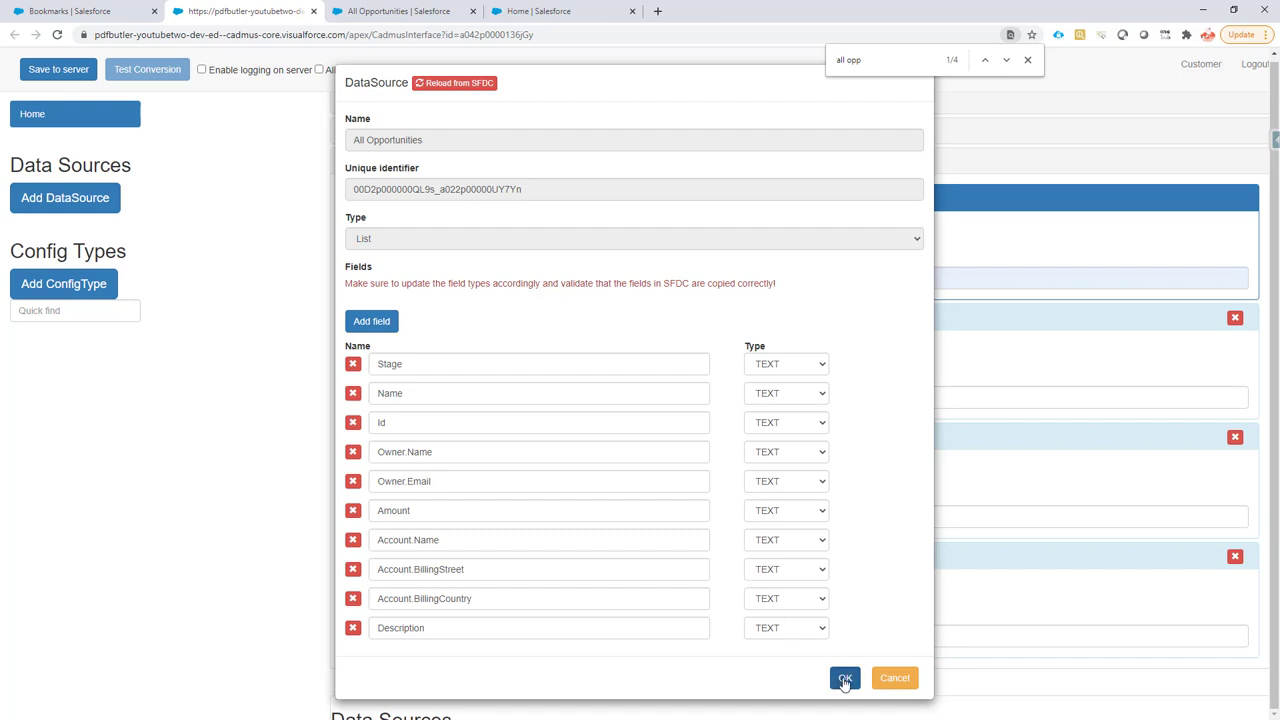
click(845, 679)
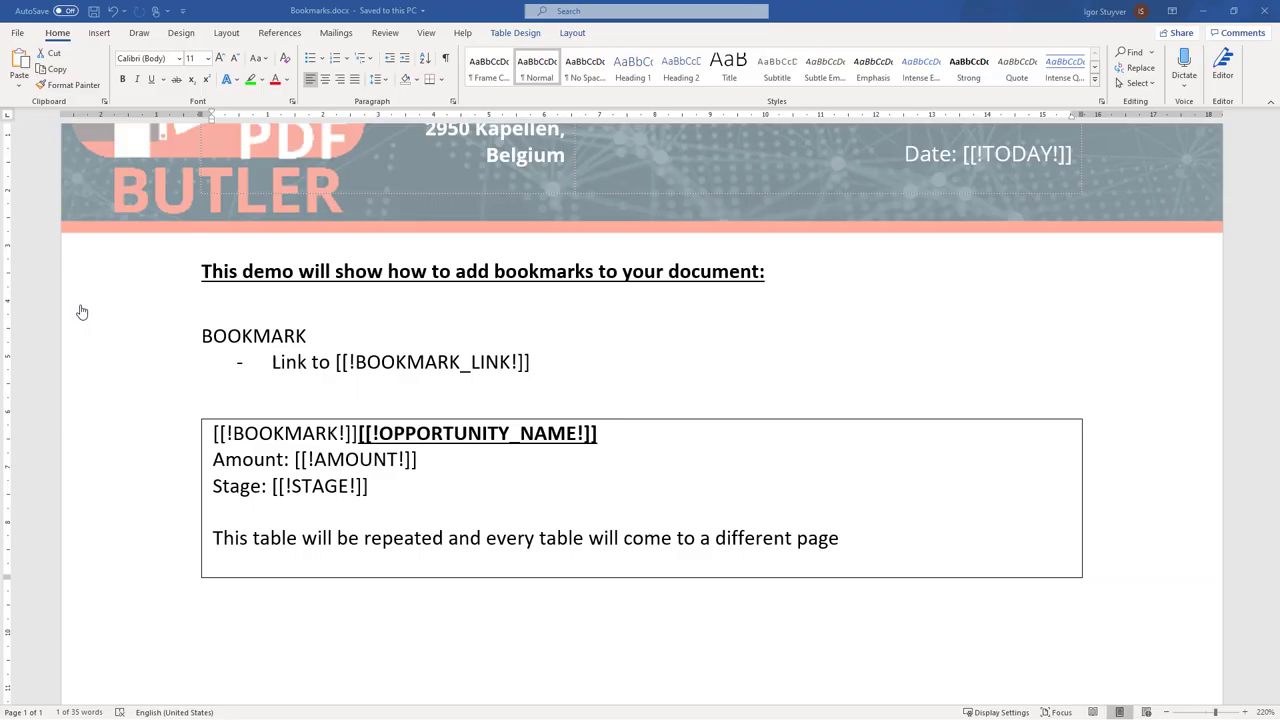
drag(213, 433, 355, 433)
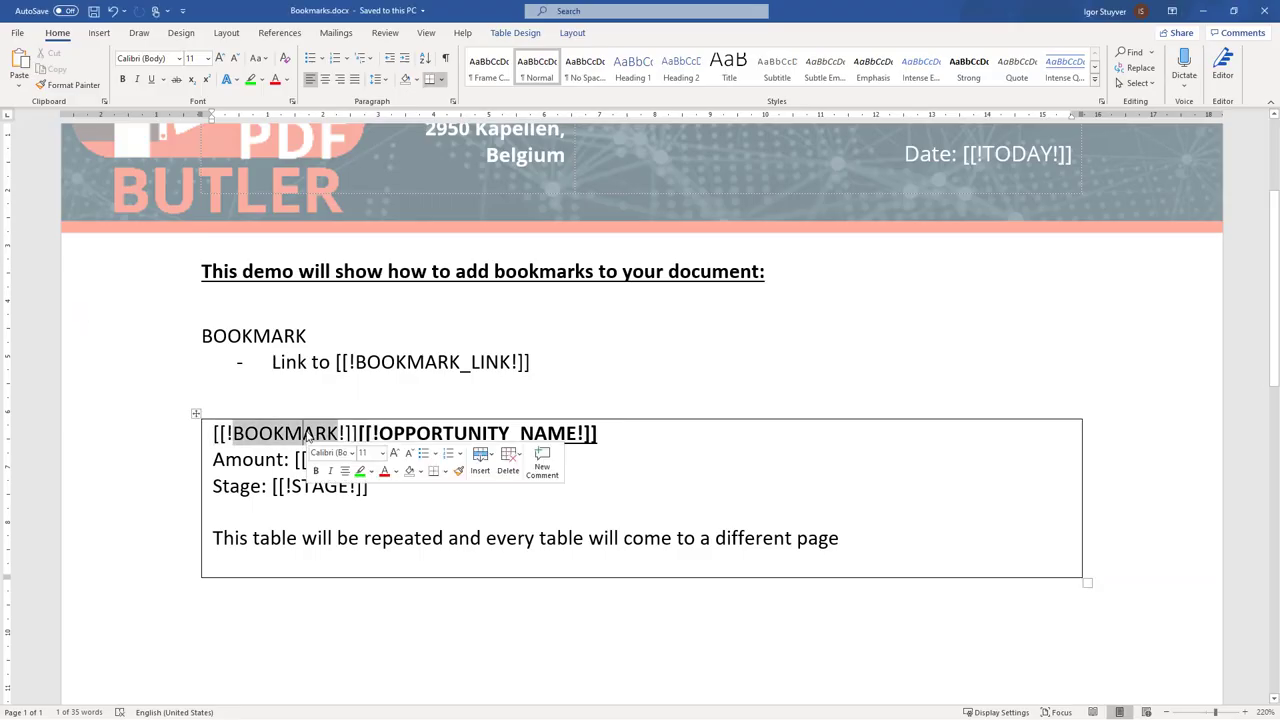
click(195, 413)
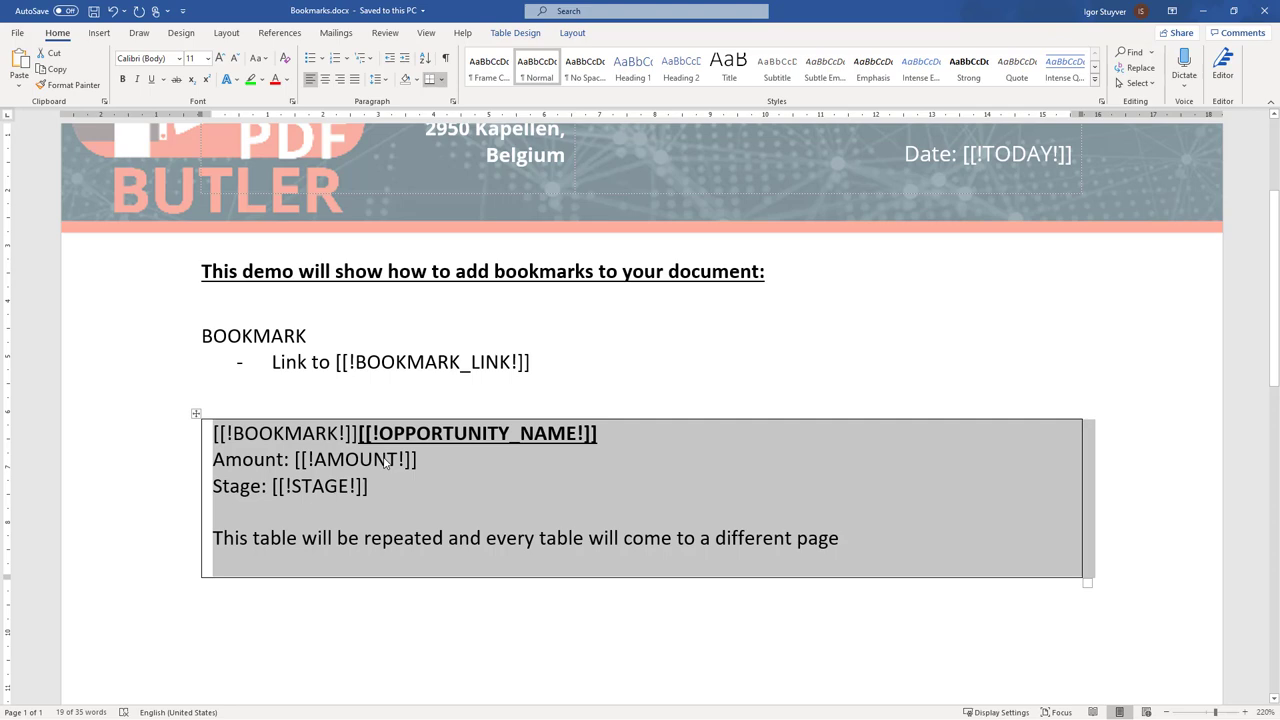
key(alt+Tab)
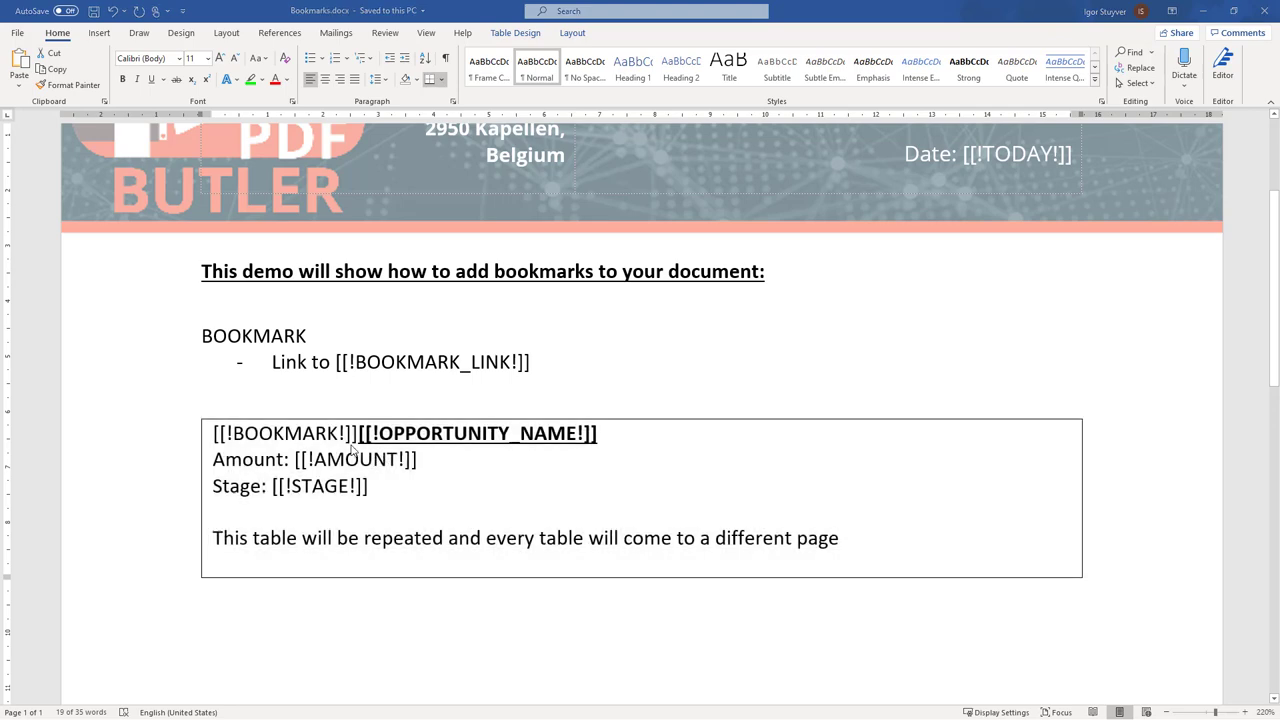
Create a new config type named BOOKMARK TABLE
click(88, 314)
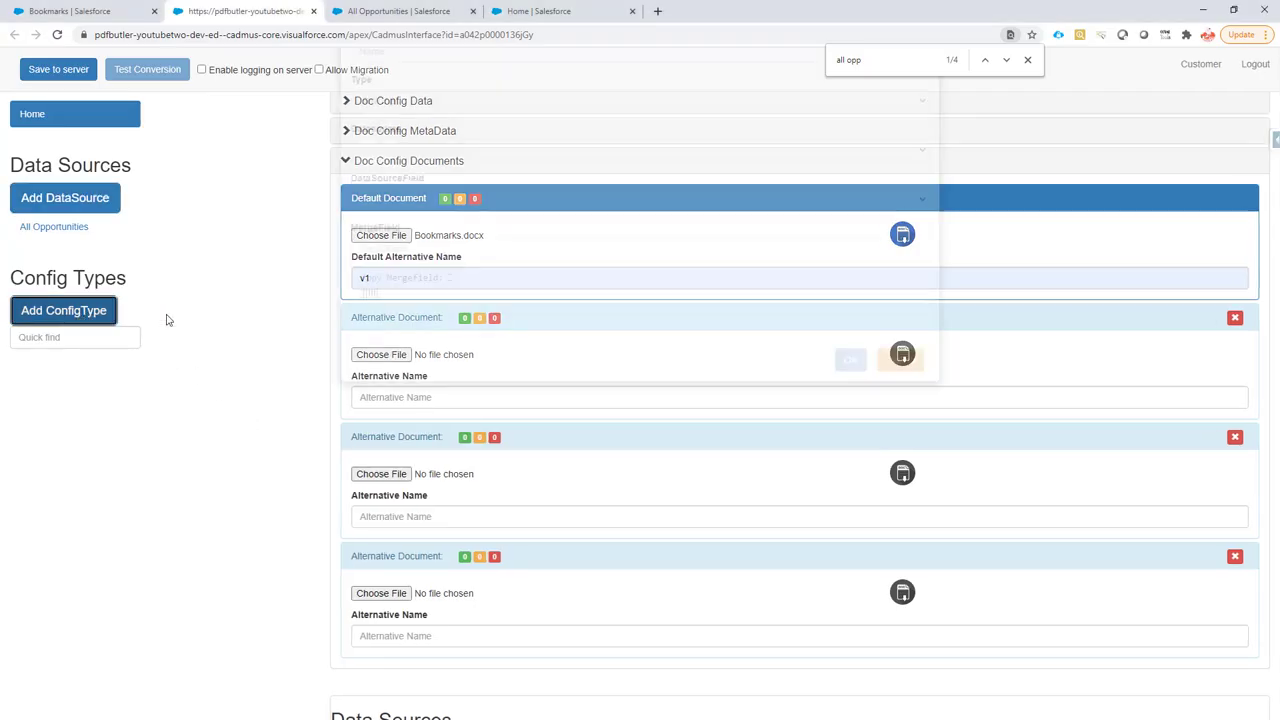
click(400, 145)
text(BOOKMARK)
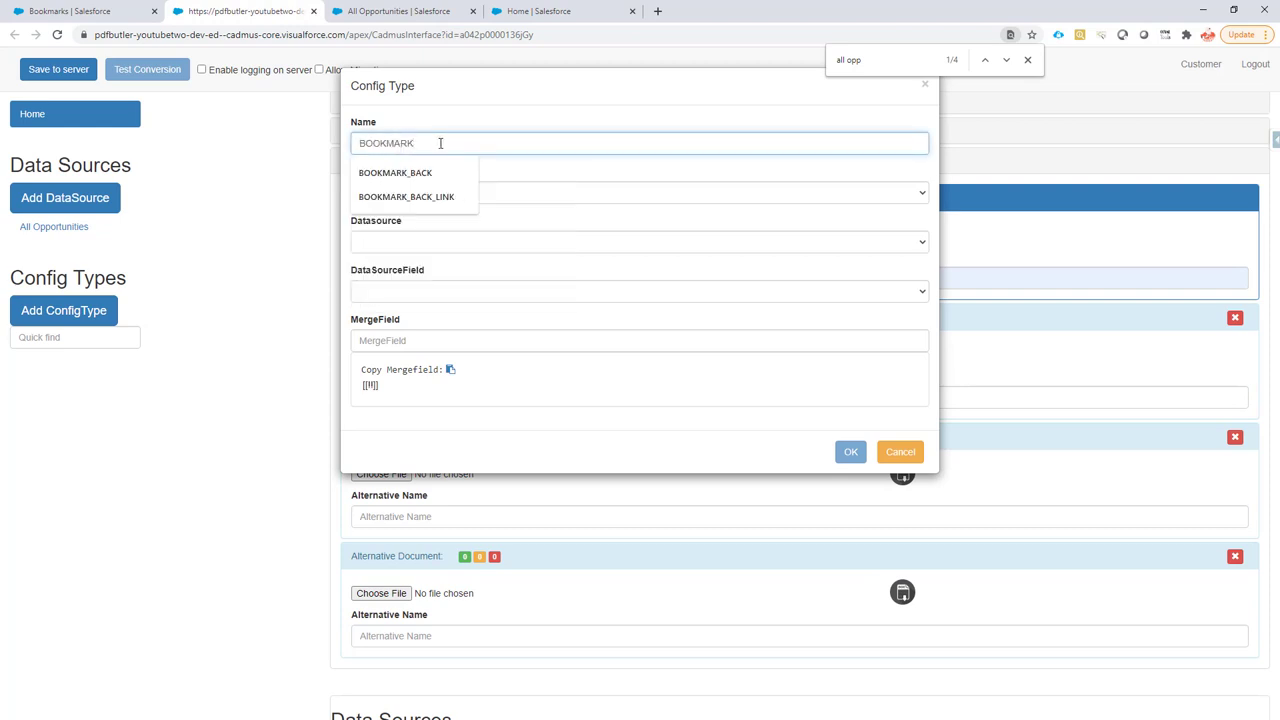
key(Escape)
text( TABL)
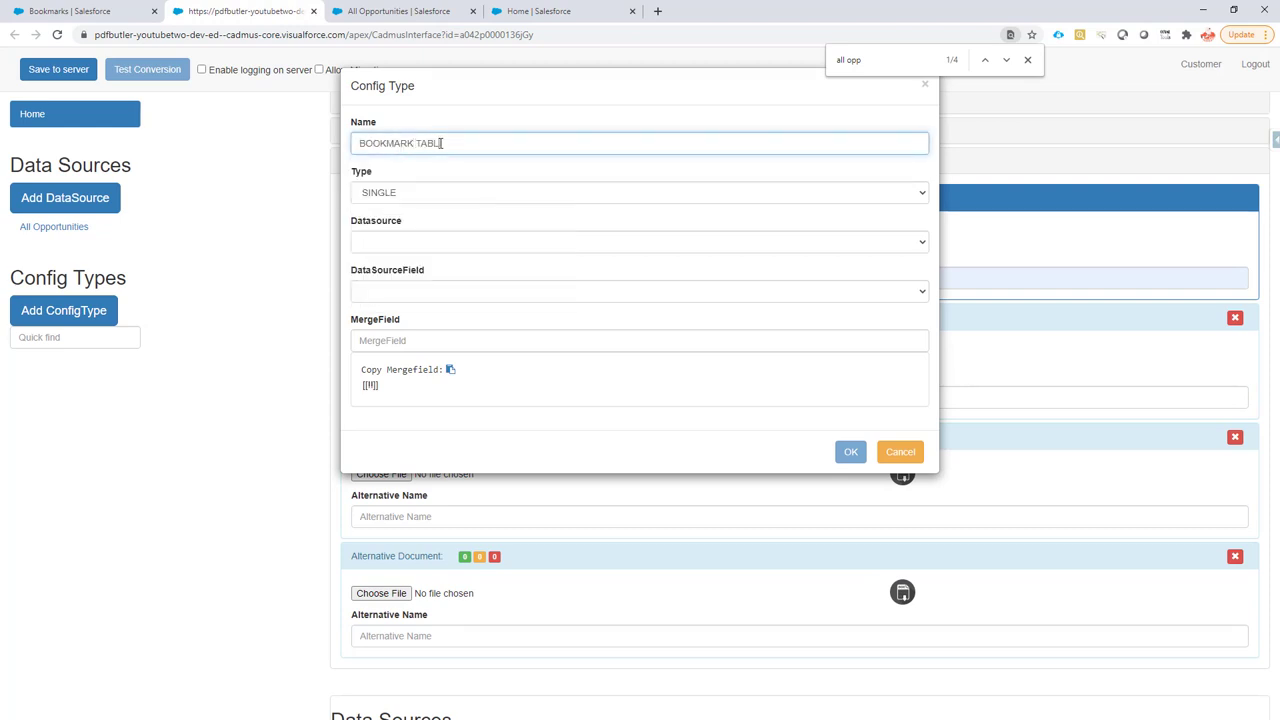
text(E)
Make it a TABLE on All Opportunities with merge field BOOKMARK and page breaks
click(426, 193)
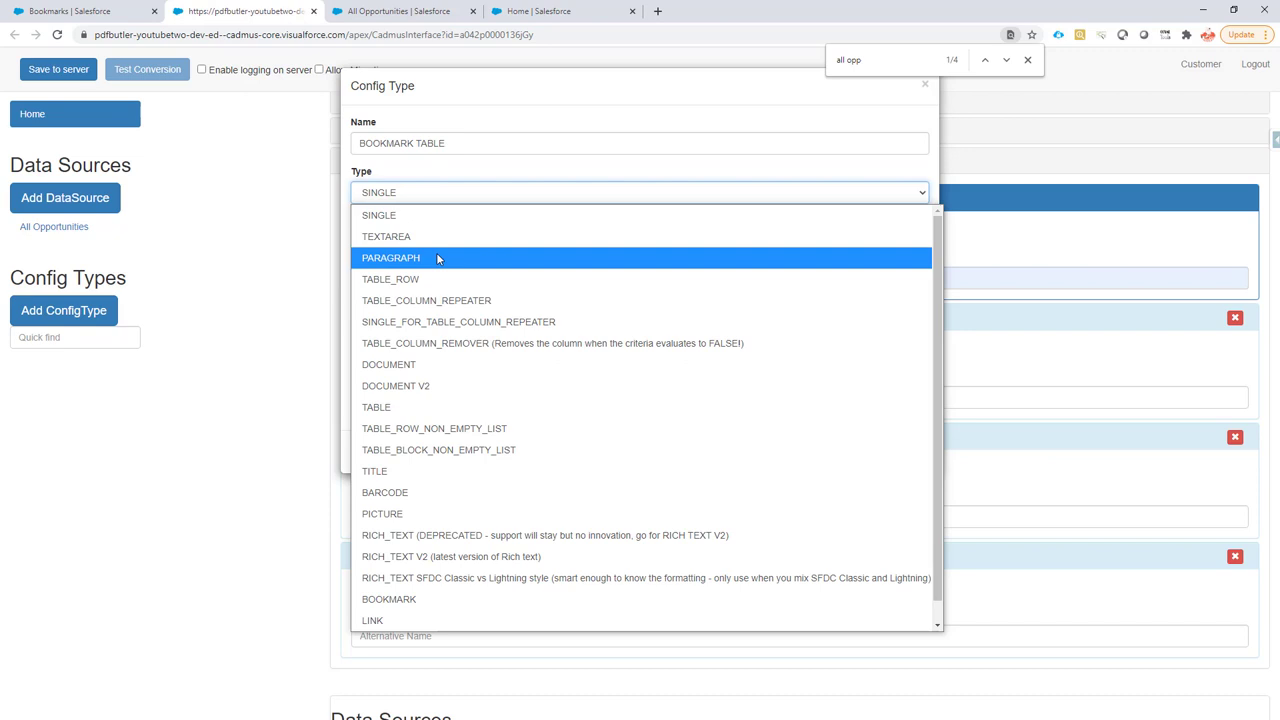
click(445, 278)
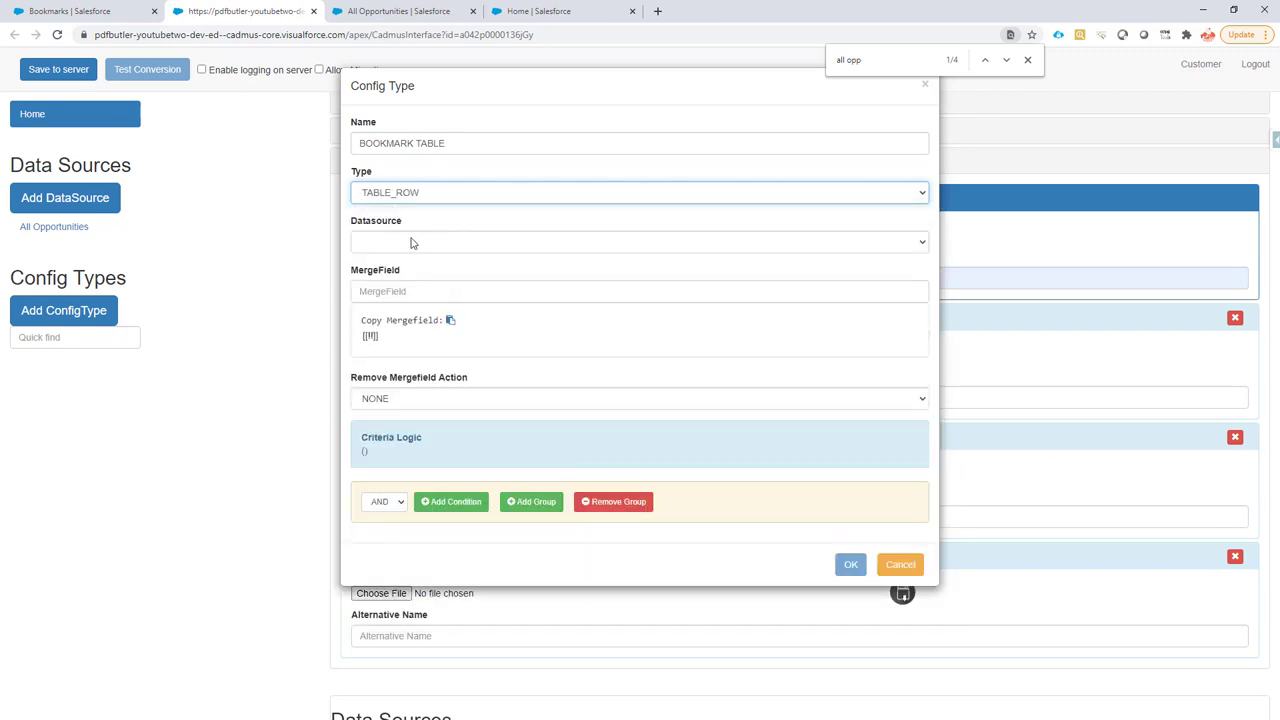
click(412, 244)
click(407, 308)
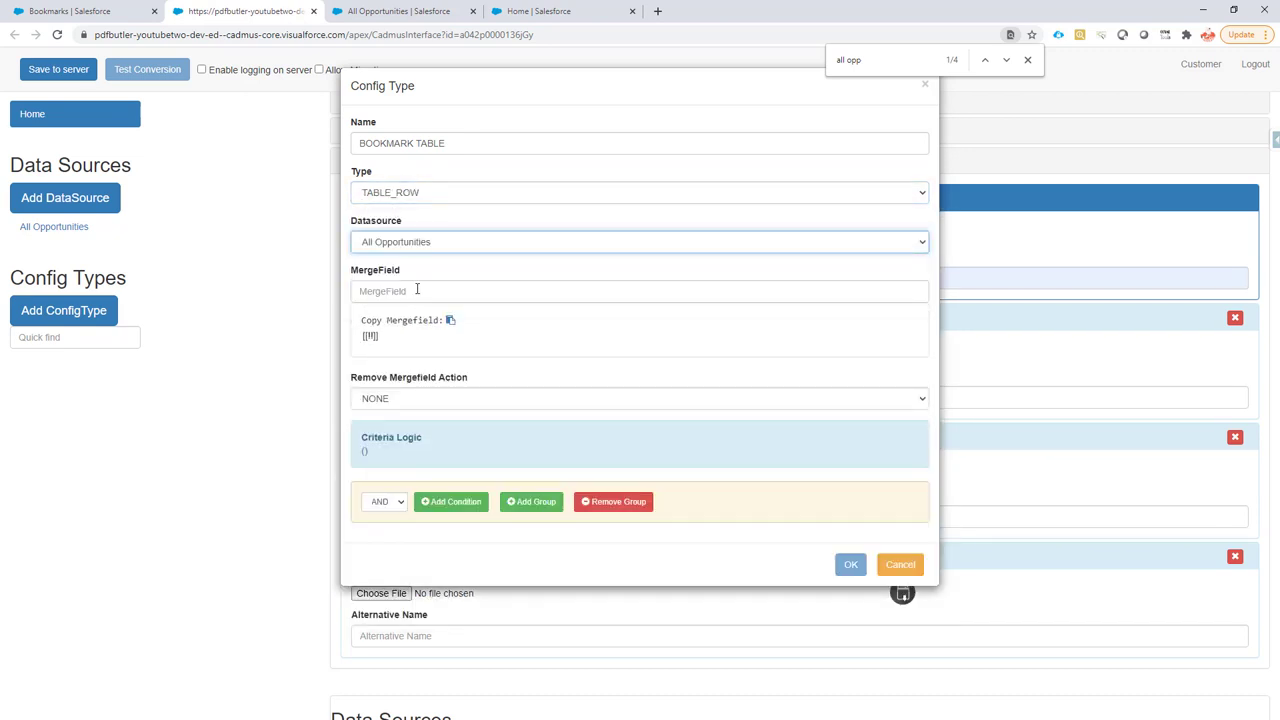
text(BOOKMARK)
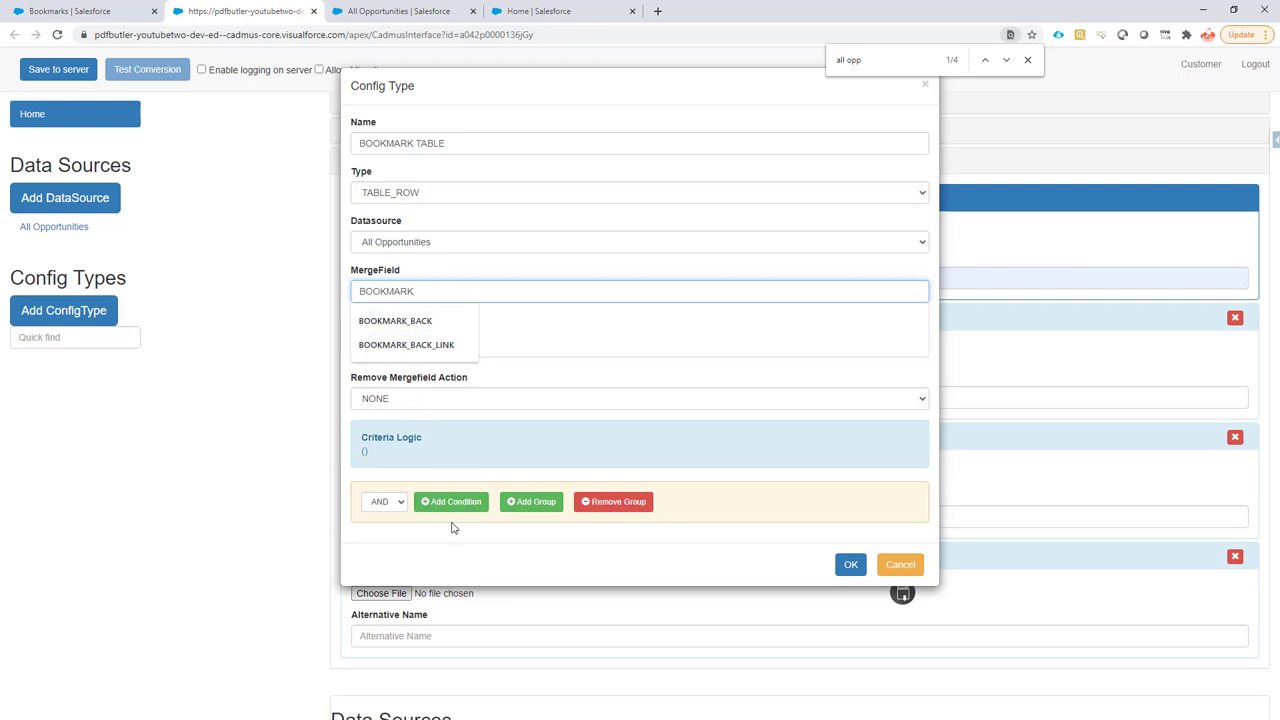
click(495, 376)
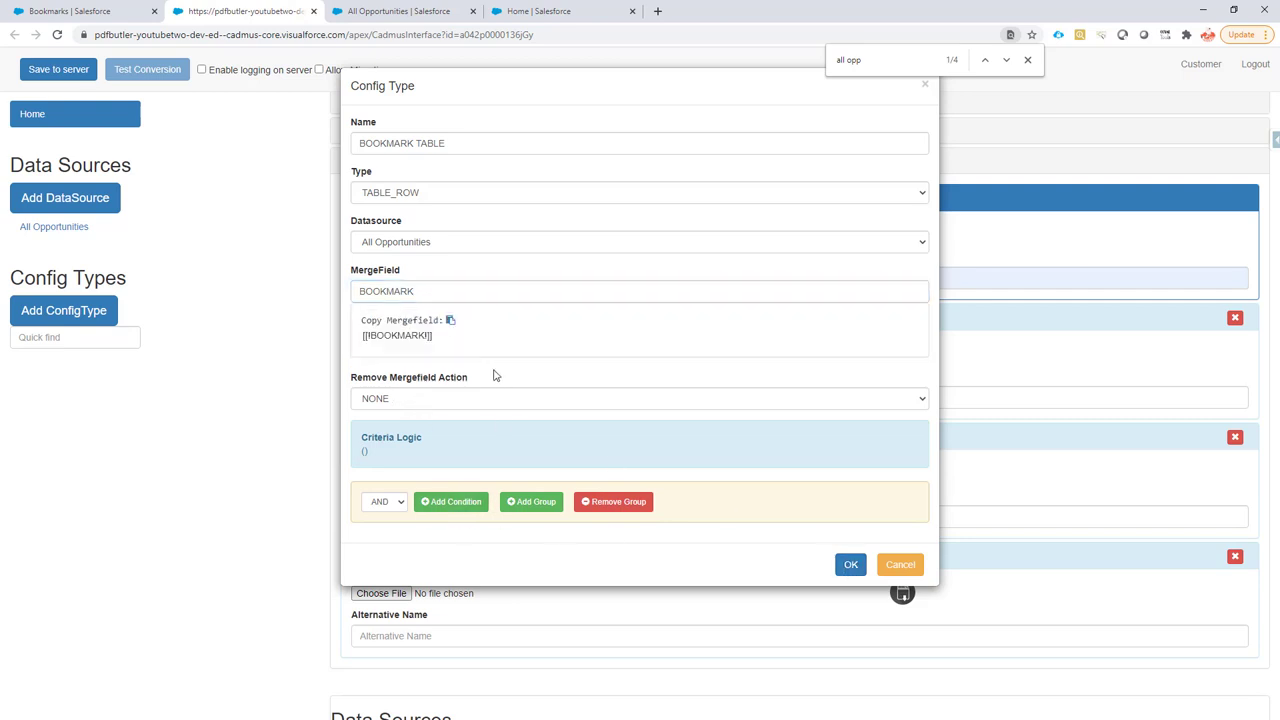
click(430, 190)
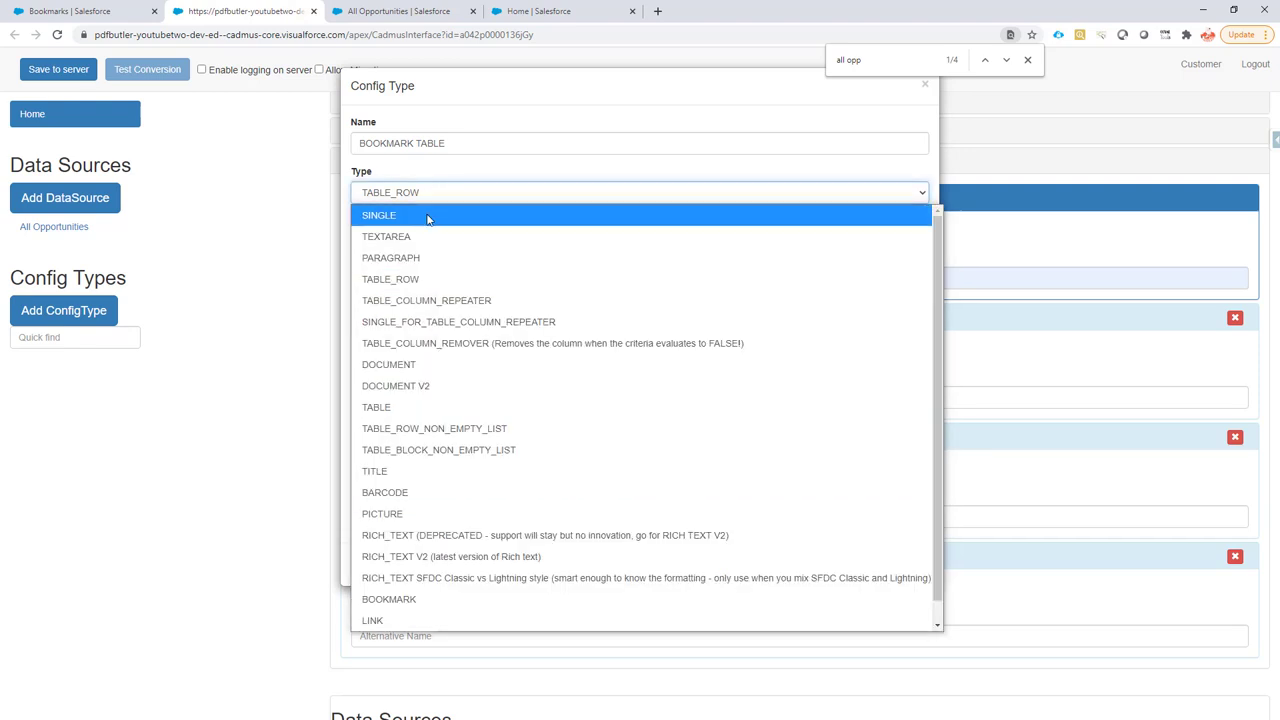
click(428, 408)
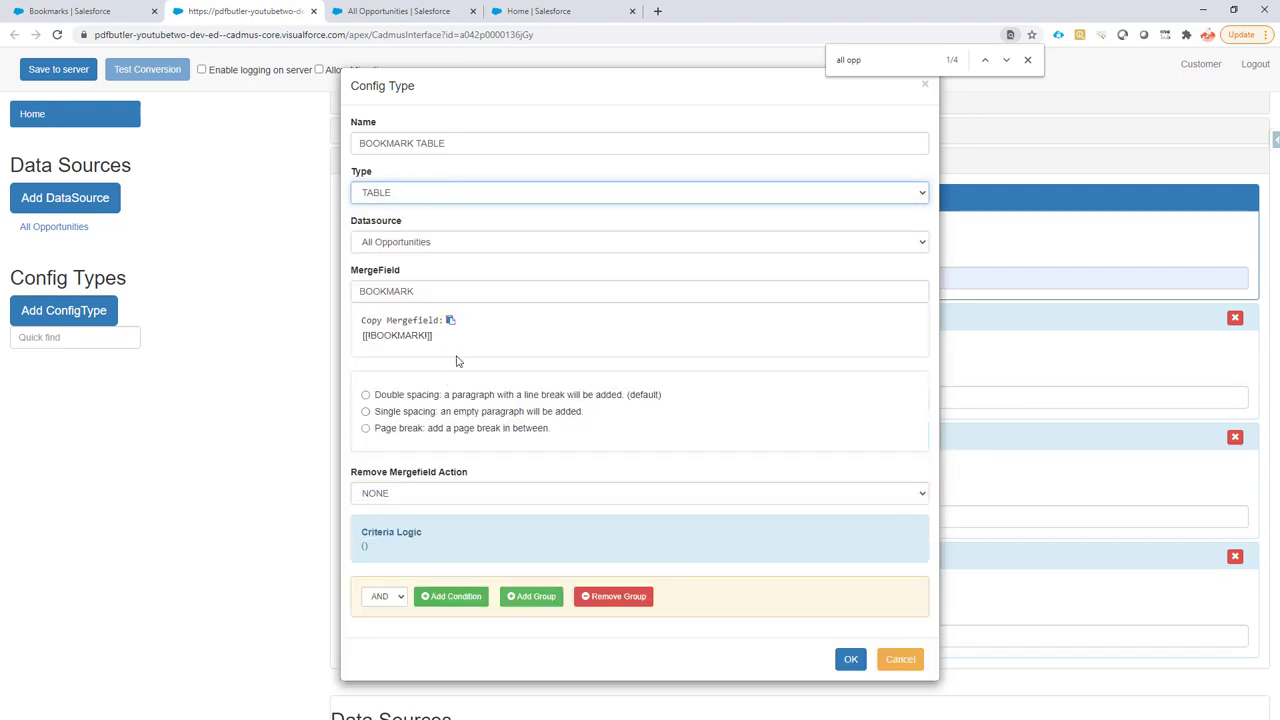
click(400, 431)
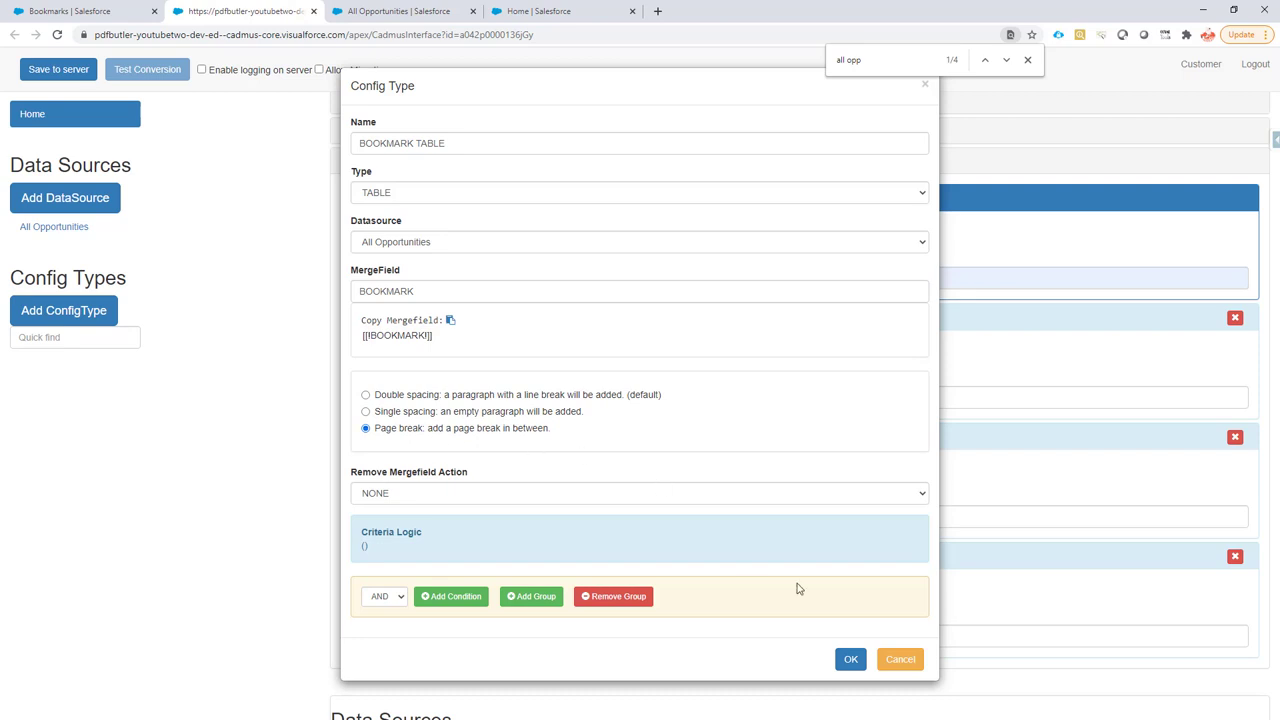
click(850, 661)
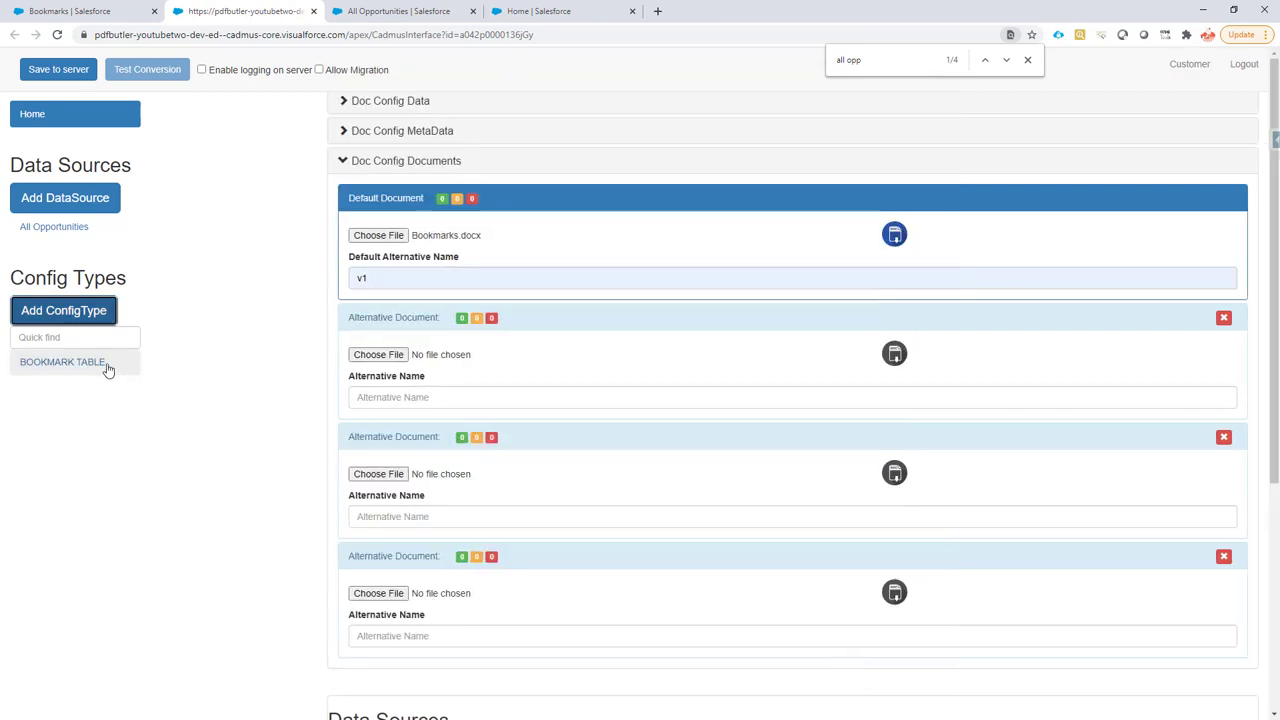
Add a child config type named BOOKMARK of type BOOKMARK under BOOKMARK TABLE
click(106, 365)
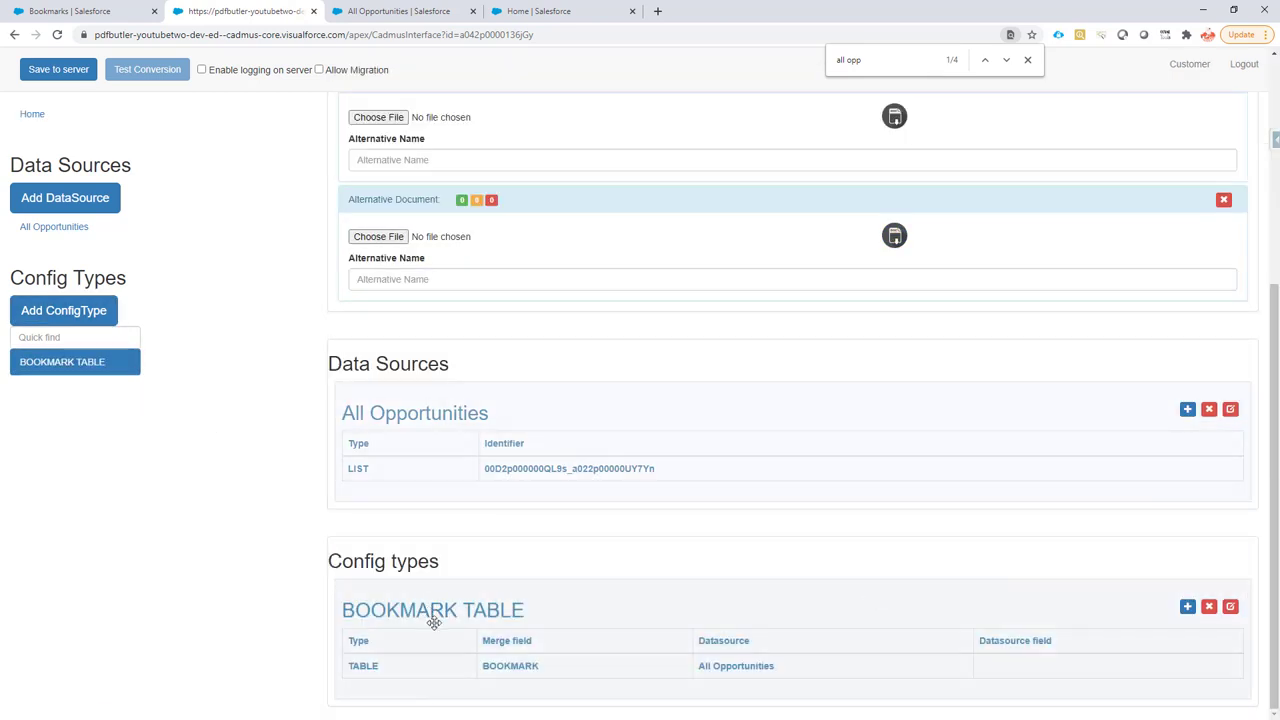
click(1187, 607)
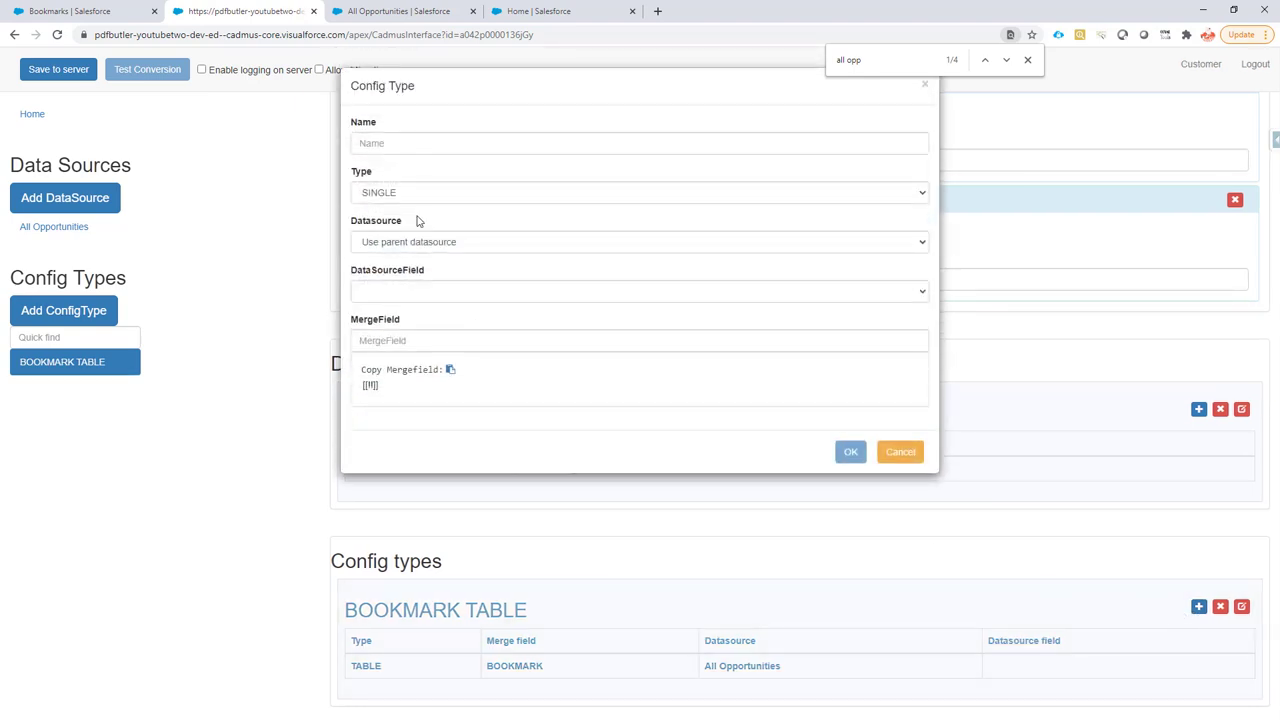
click(416, 148)
text(BOOKMARK)
click(556, 195)
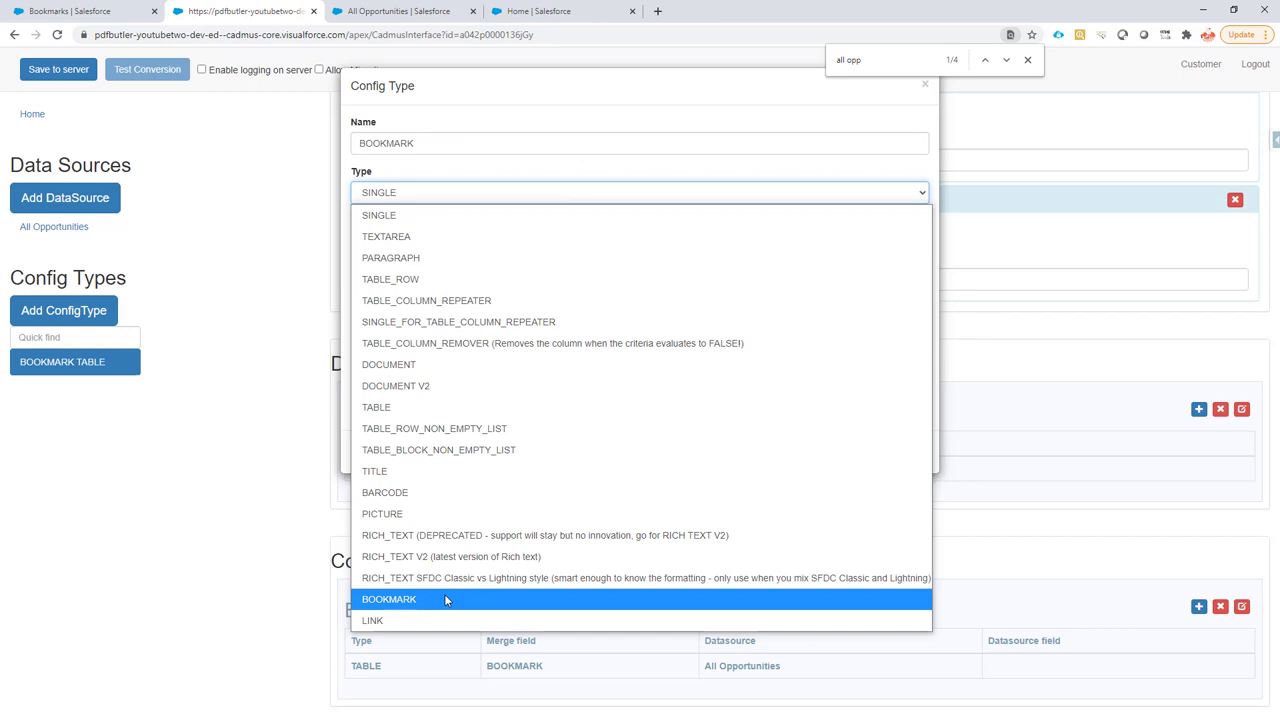
click(408, 600)
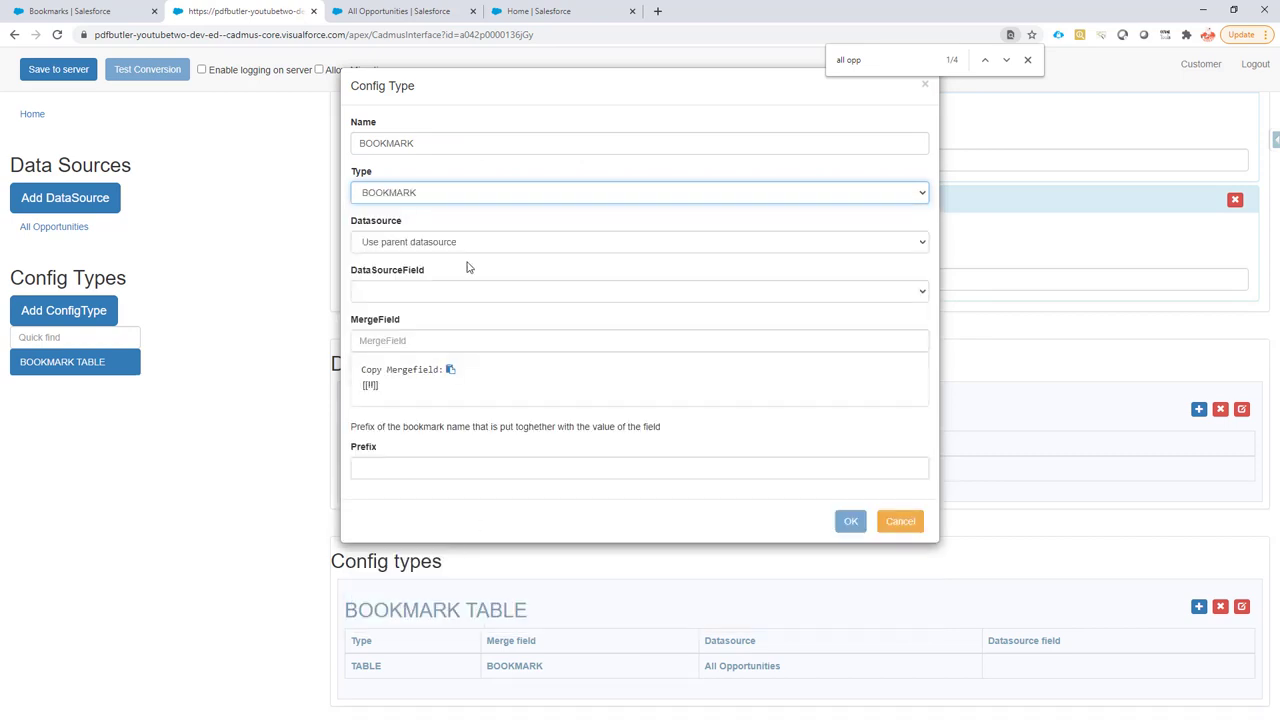
Key the bookmark on opportunity Id with merge field BOOKMARK and prefix 'to-'
click(408, 292)
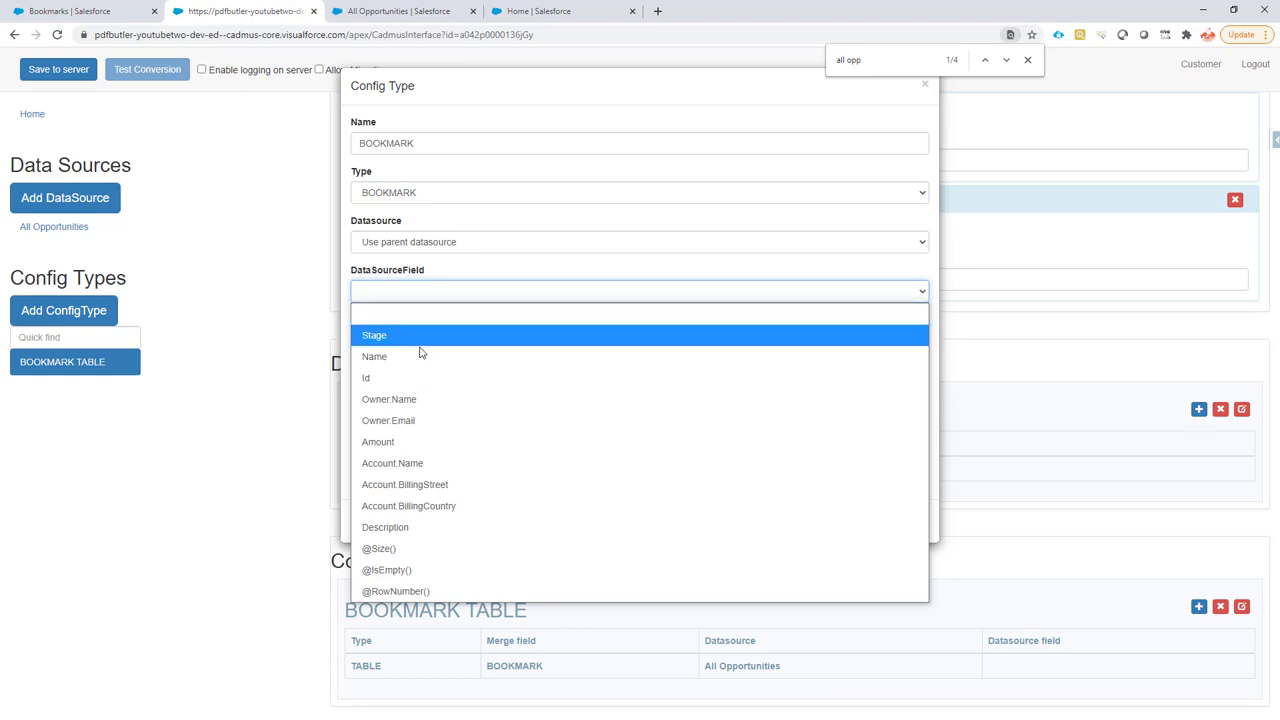
click(425, 378)
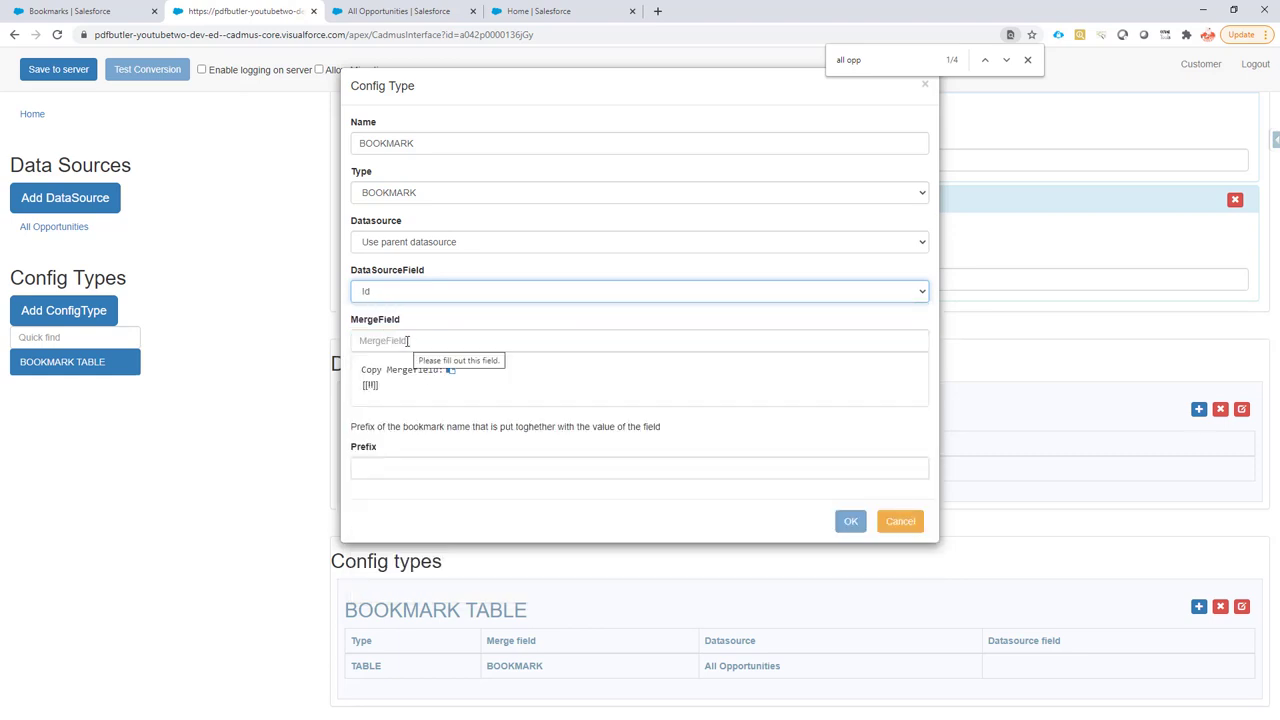
click(417, 340)
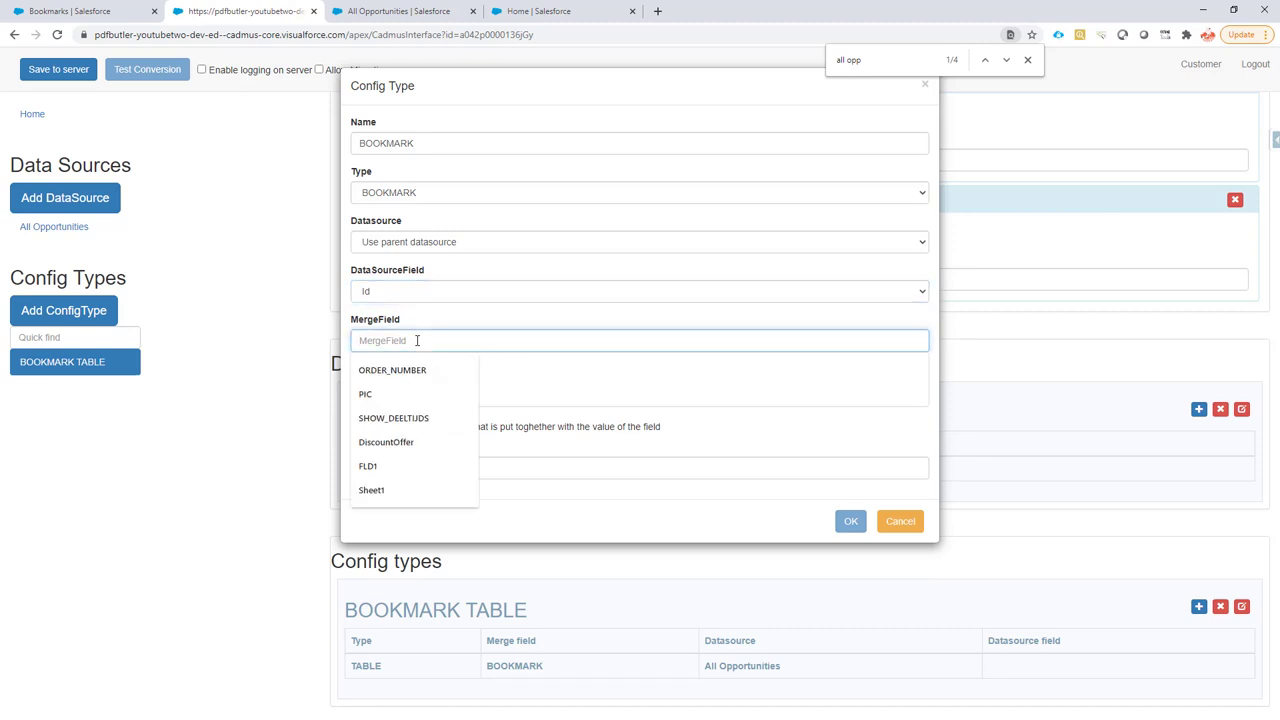
text(BOOKMARK)
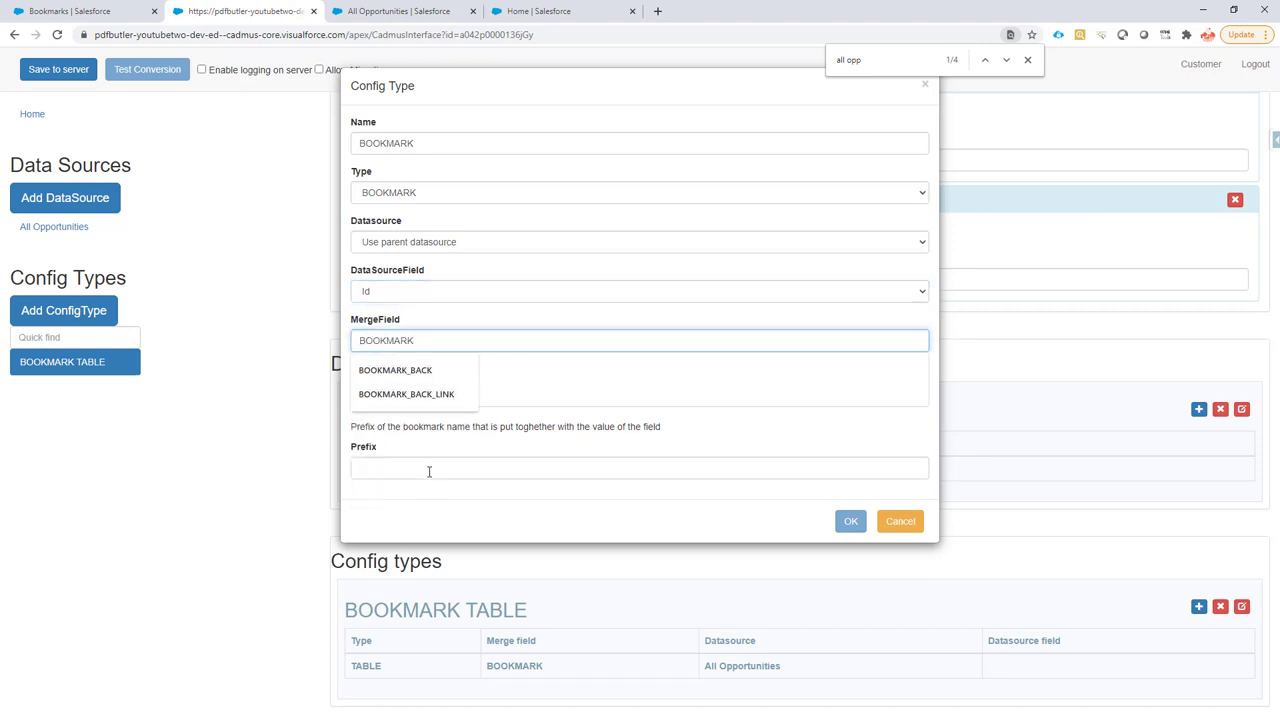
click(429, 470)
text(to-)
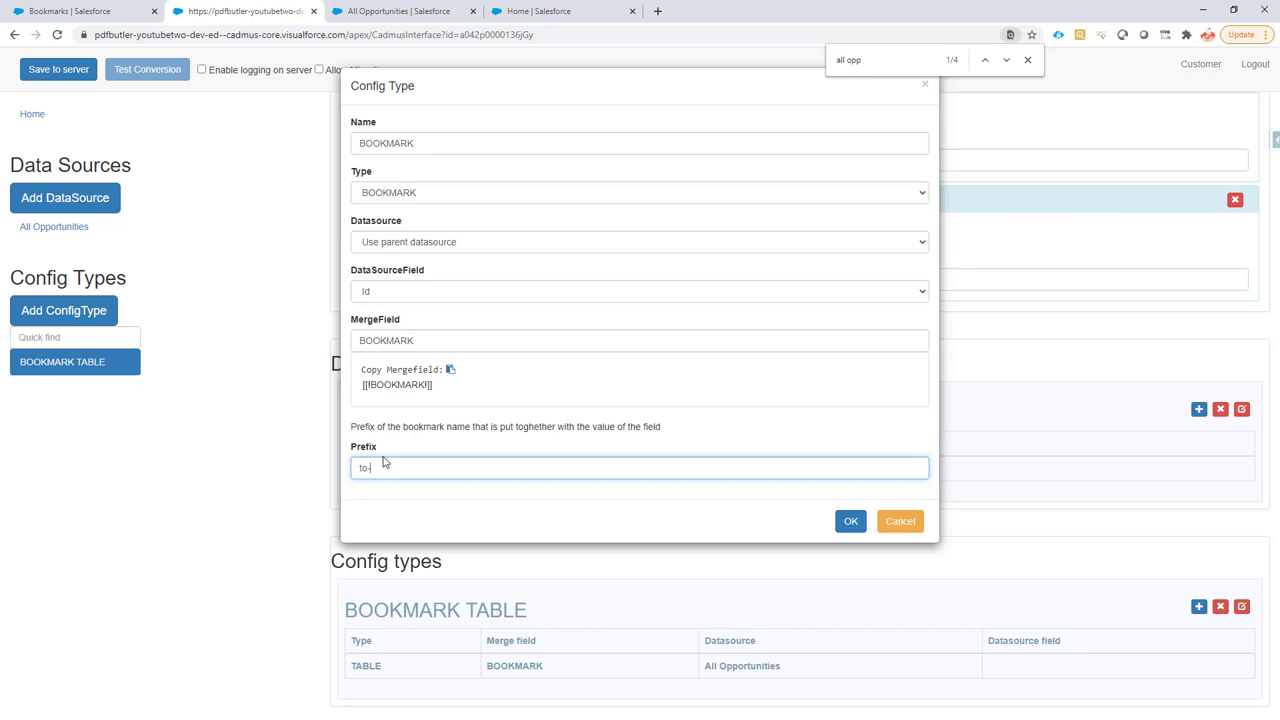
click(848, 524)
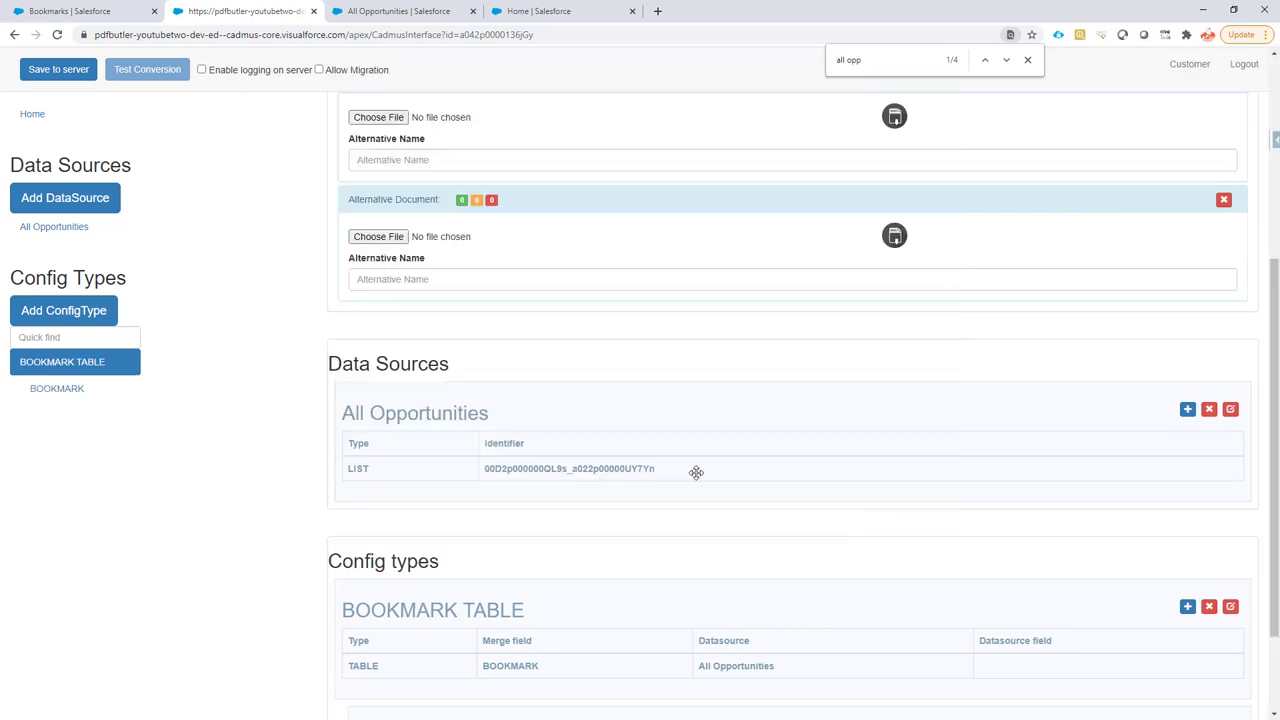
Add an OPPORTUNITY_NAME child config type mapping the Name field to merge field OPPORTUNITY_NAME
scroll(694, 471, down, 2)
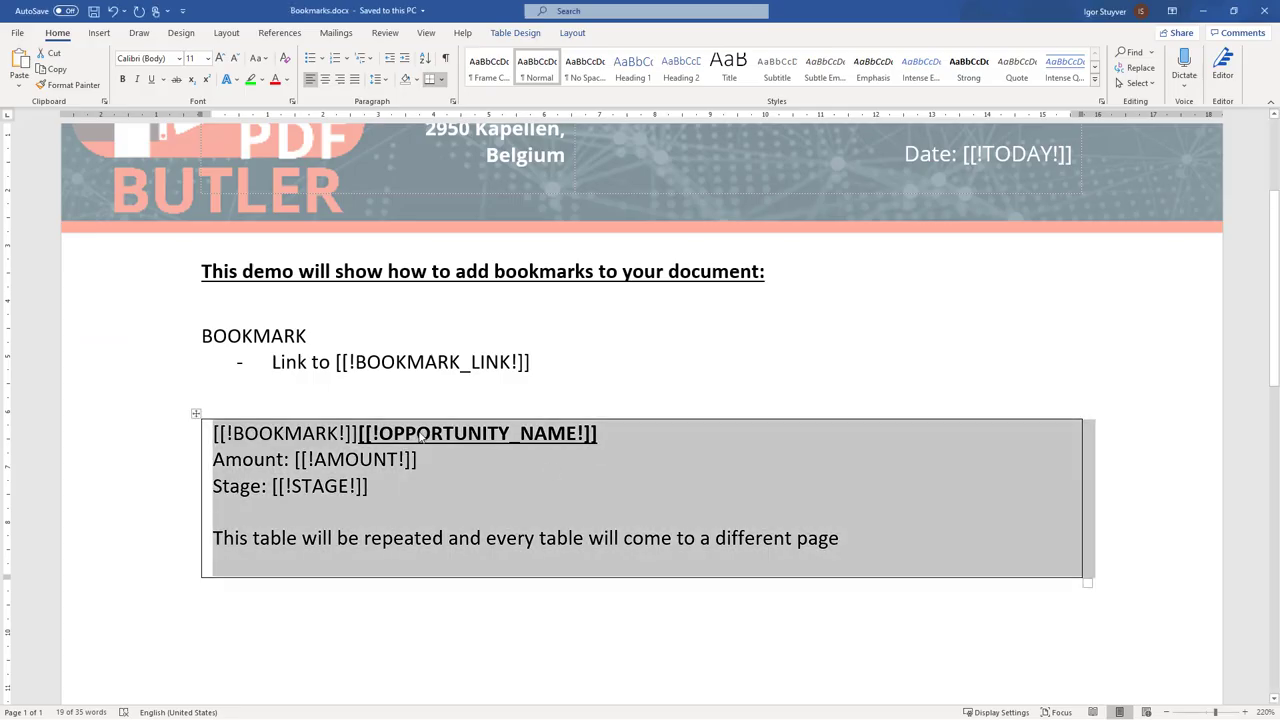
click(470, 433)
double_click(470, 433)
key(ctrl+c)
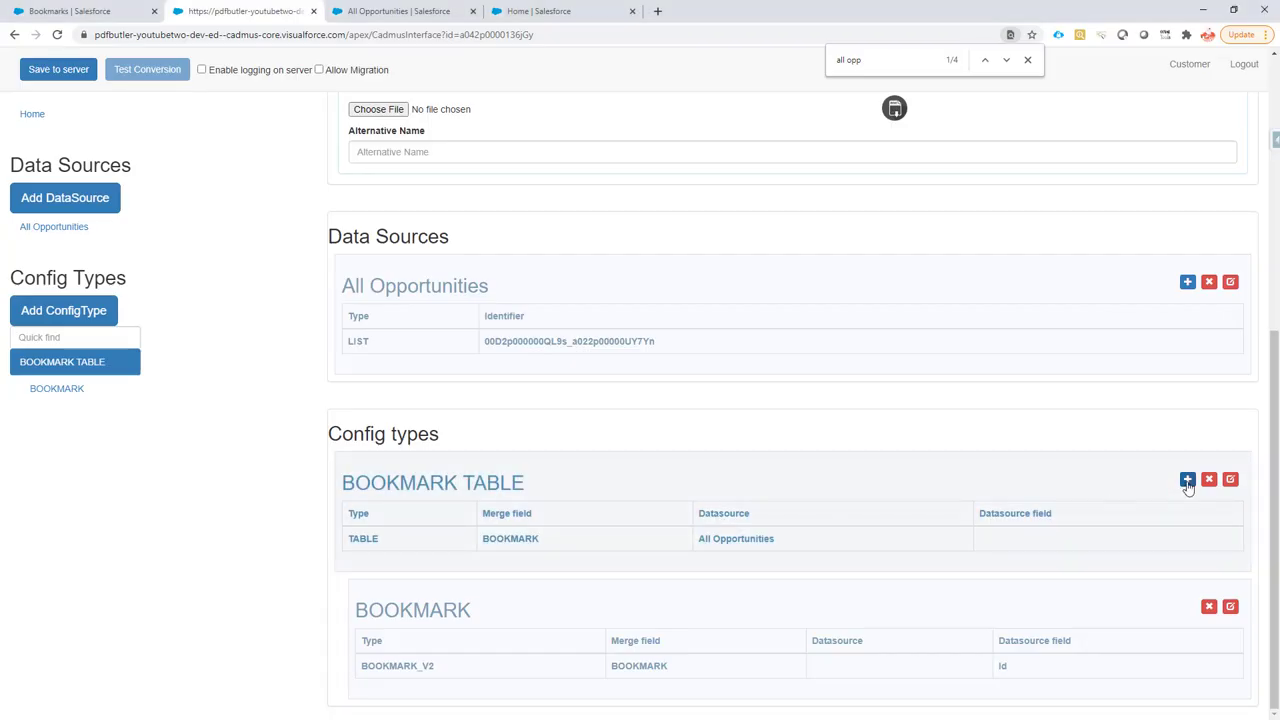
click(1198, 479)
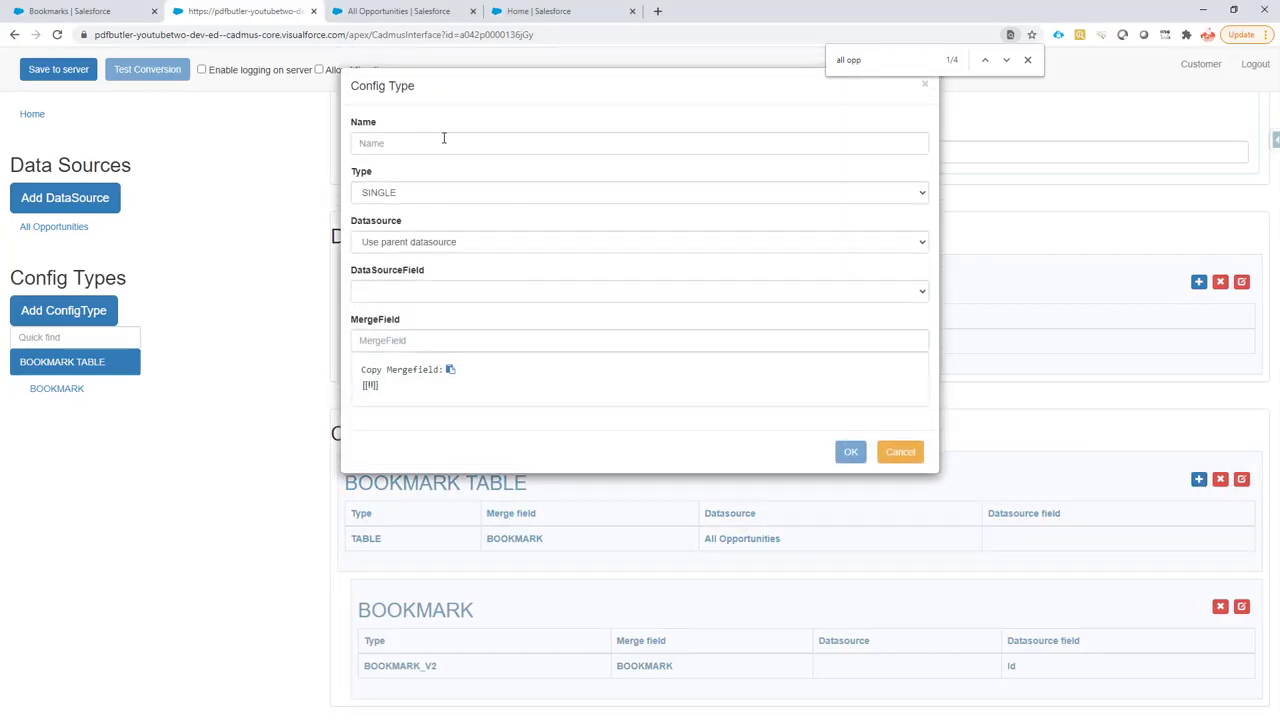
click(443, 138)
key(ctrl+v)
click(397, 291)
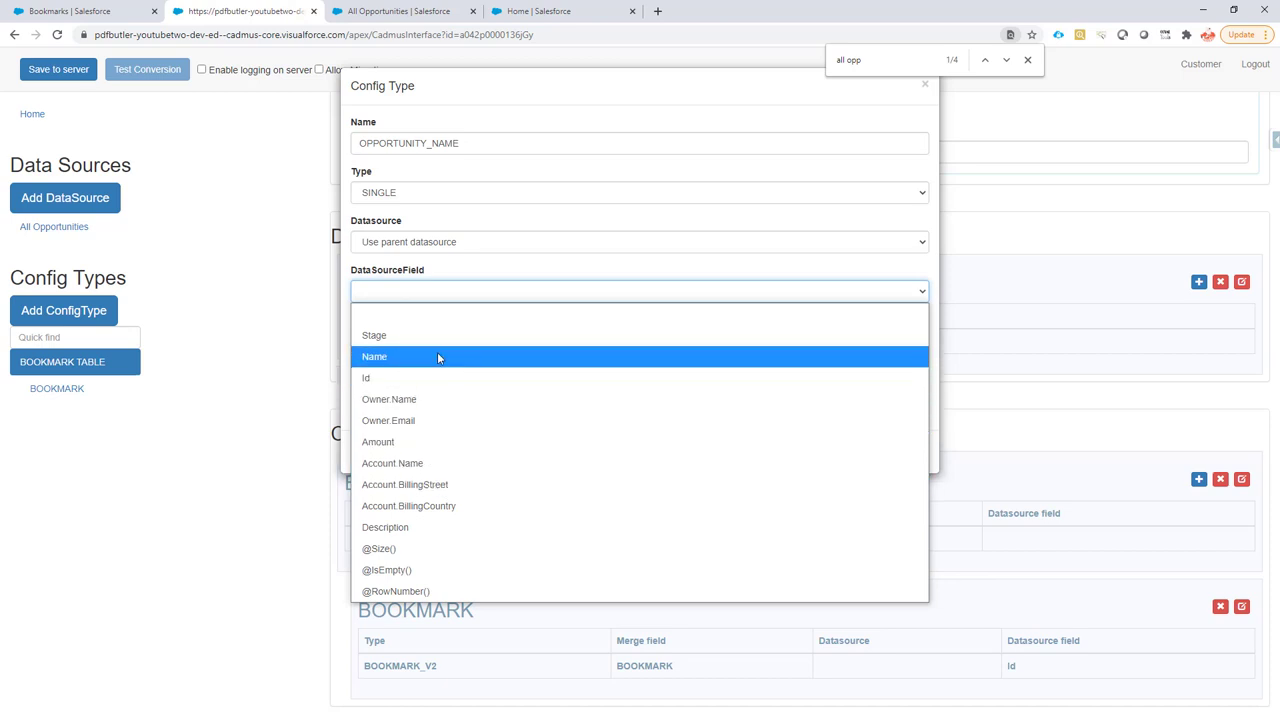
click(437, 351)
click(397, 340)
key(ctrl+v)
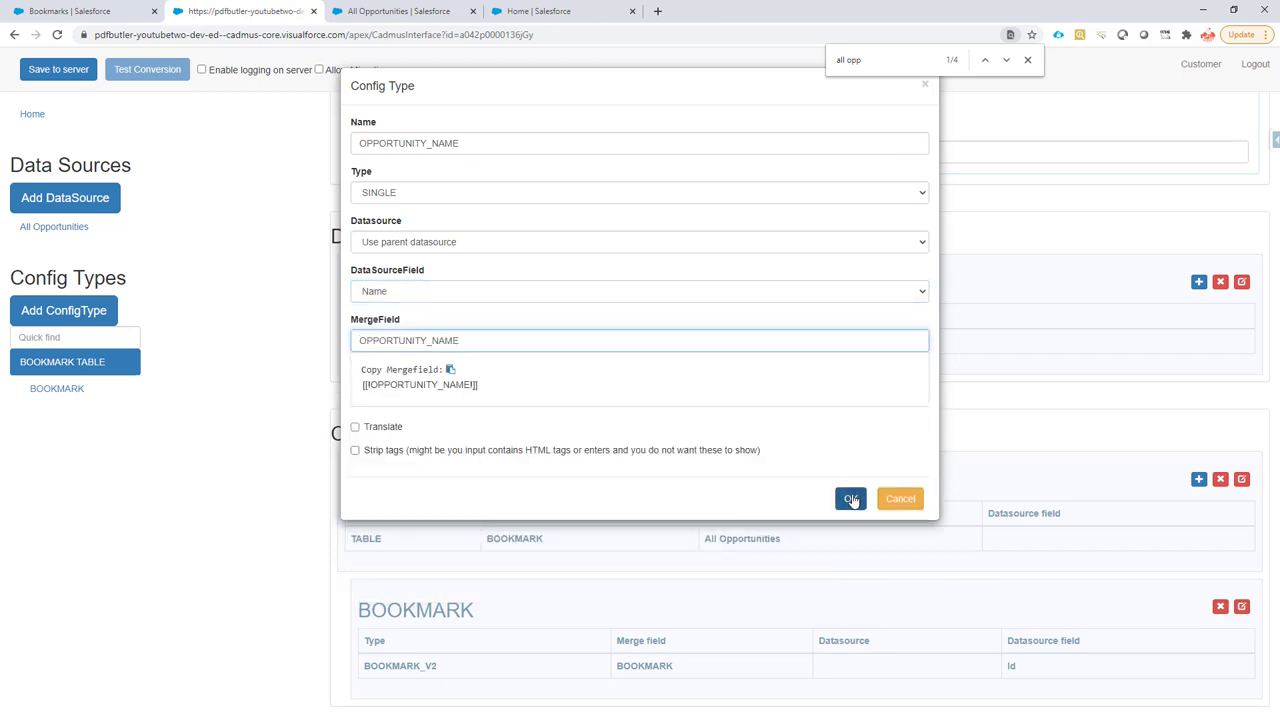
click(850, 498)
Add an AMOUNT child config type mapping the Amount field to merge field AMOUNT
key(alt+Tab)
double_click(345, 461)
key(ctrl+c)
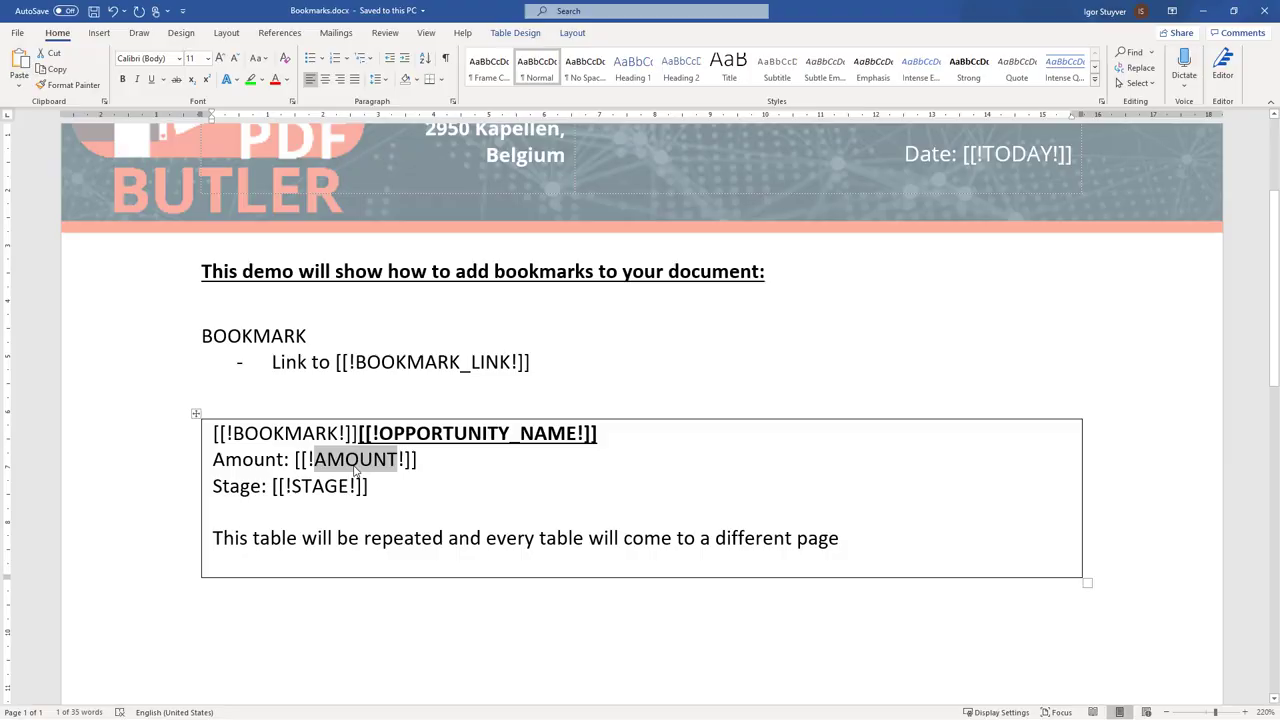
key(alt+Tab)
scroll(1240, 290, down, 2)
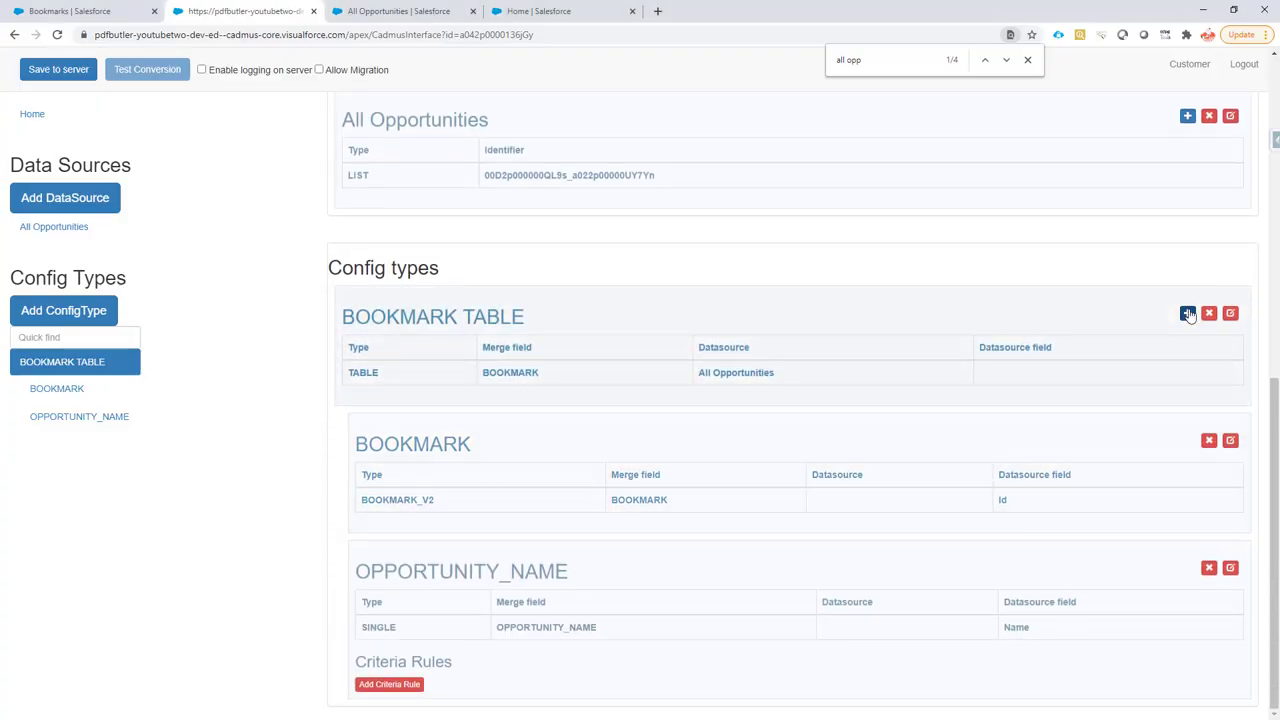
click(1187, 313)
click(450, 143)
text(Amount2)
click(377, 196)
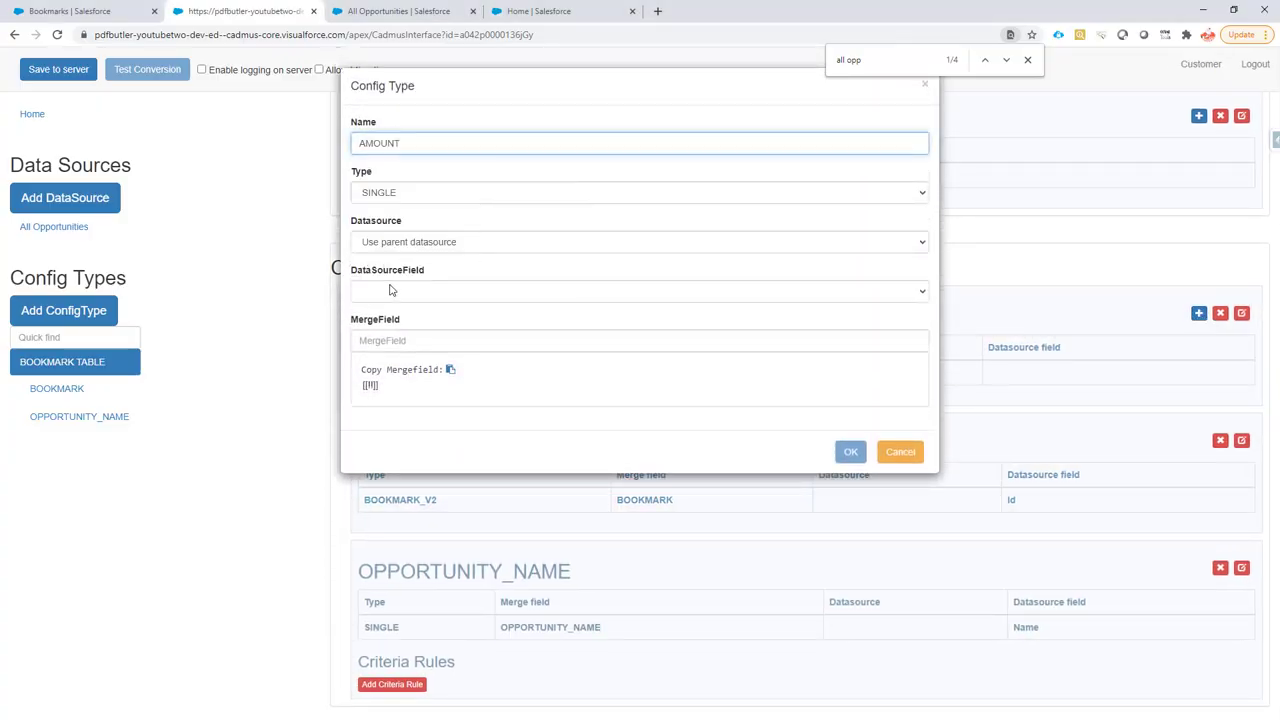
click(397, 291)
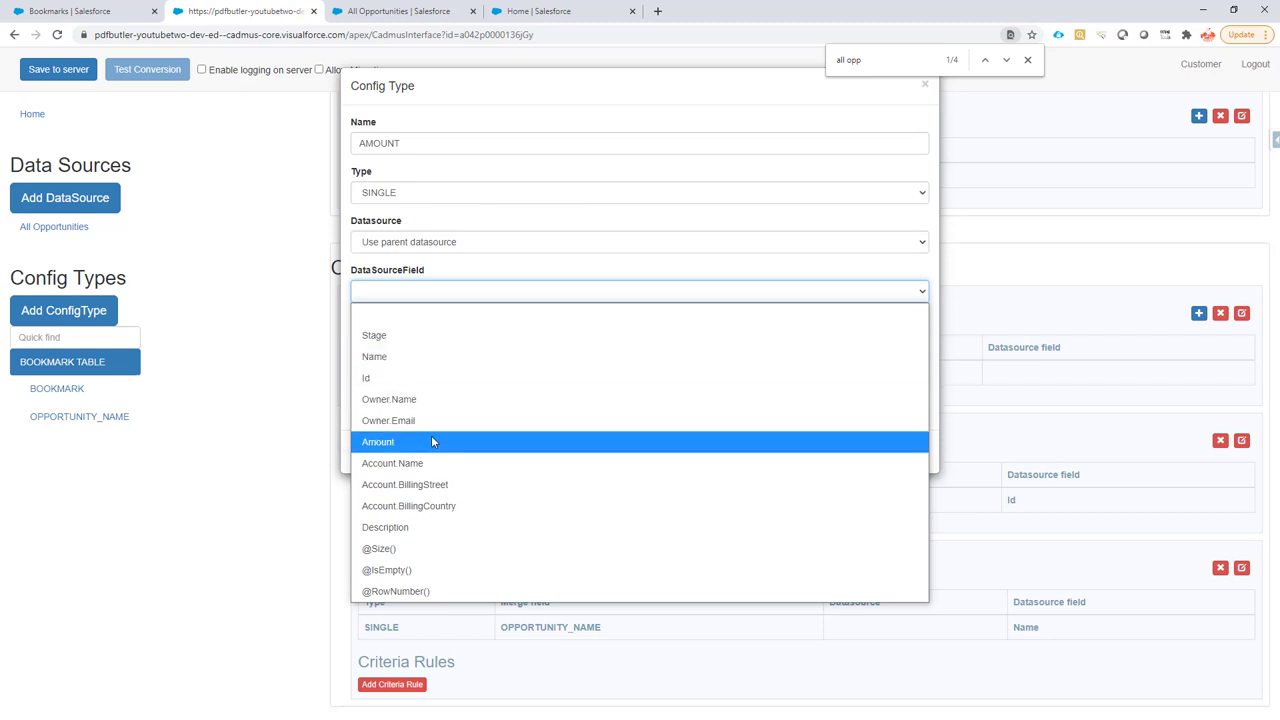
click(378, 442)
click(394, 341)
key(ctrl+v)
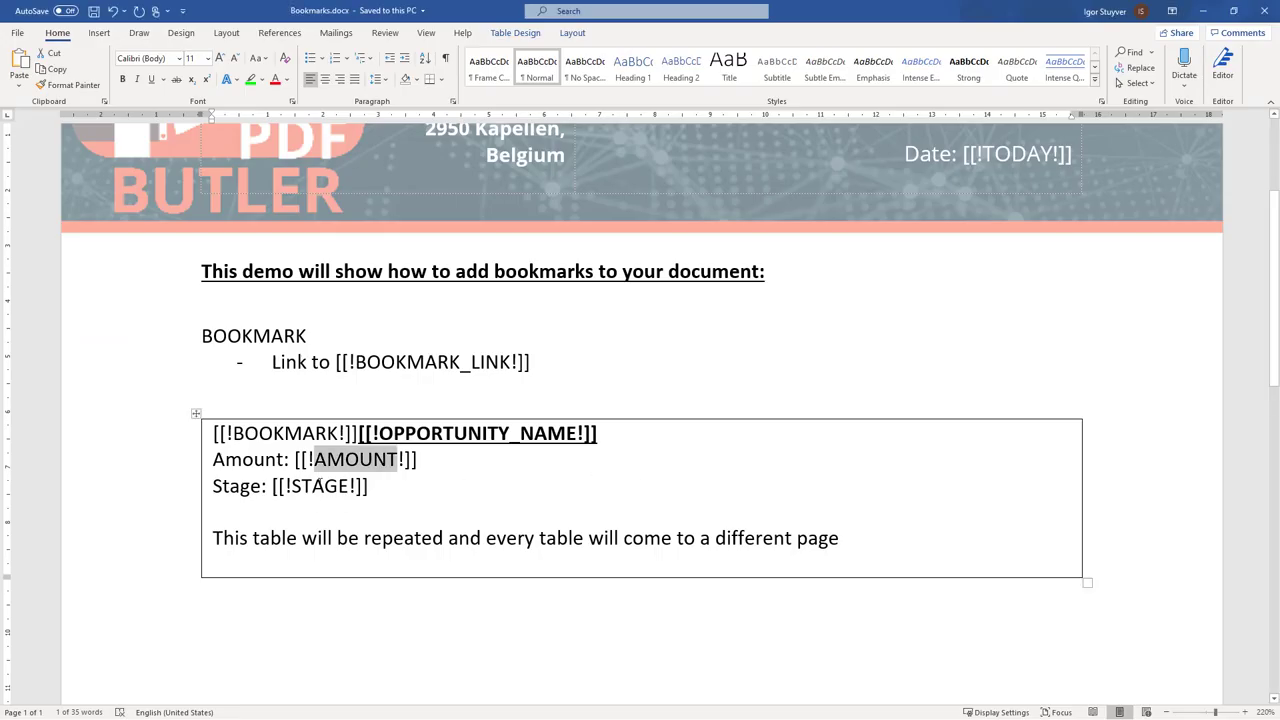
Add a STAGE child config type mapping the Stage field to merge field STAGE
double_click(318, 486)
key(ctrl+c)
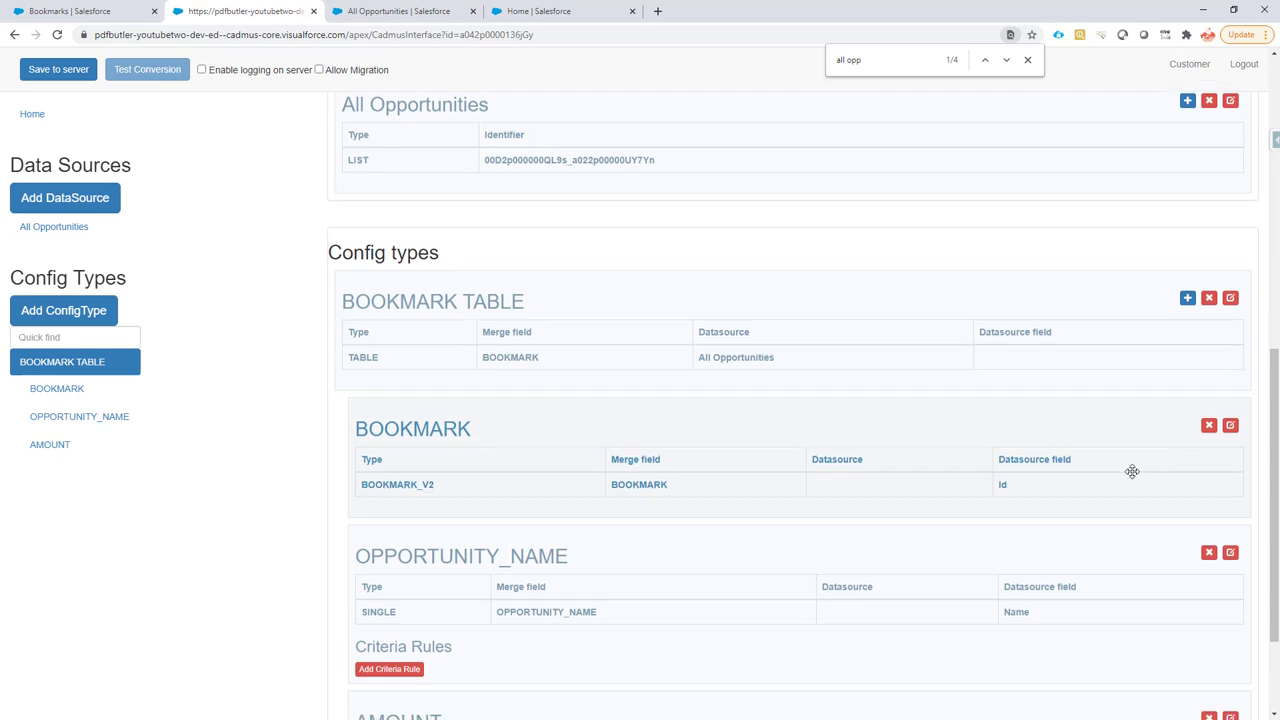
scroll(1132, 471, down, 1)
click(1188, 182)
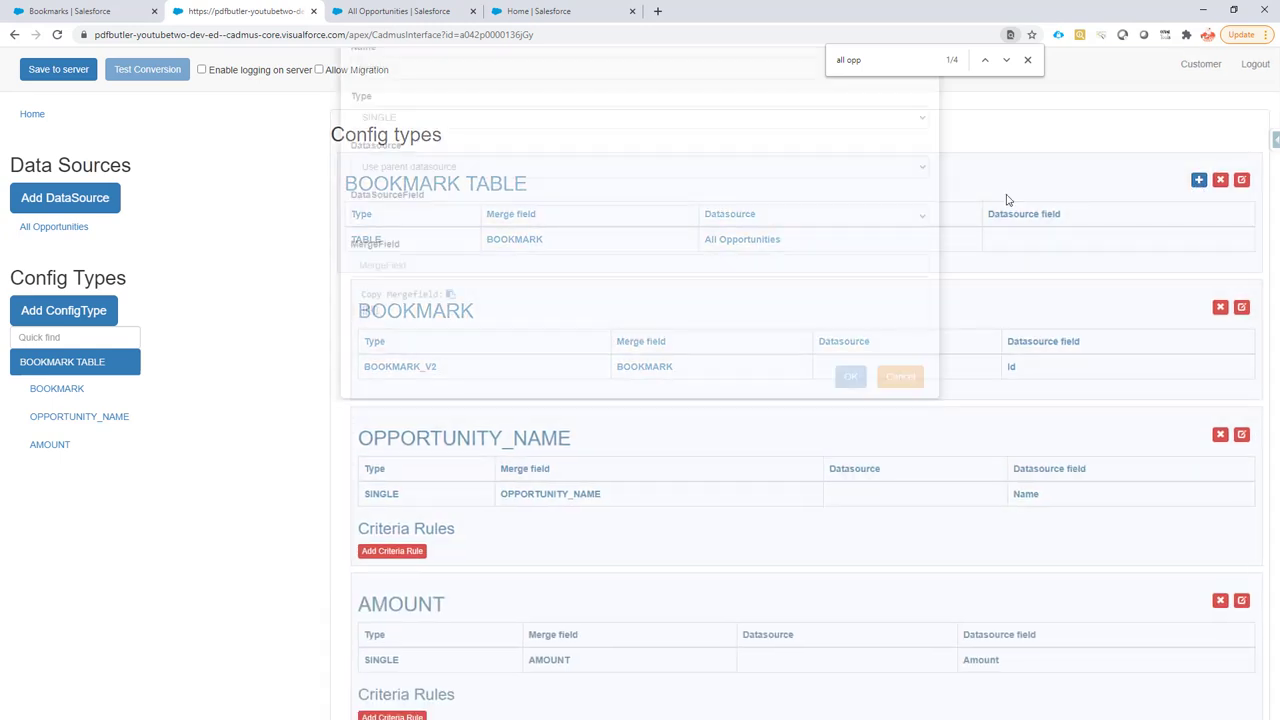
click(390, 143)
key(ctrl+v)
click(383, 293)
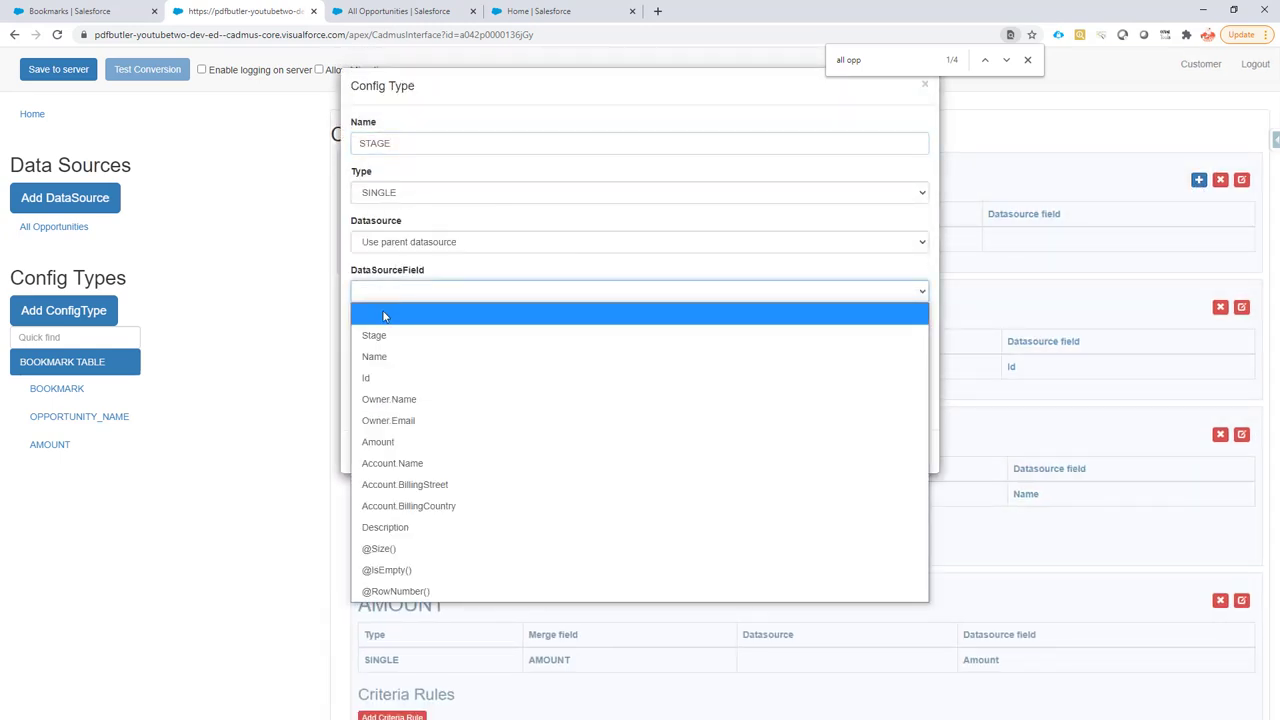
click(388, 334)
key(ctrl+v)
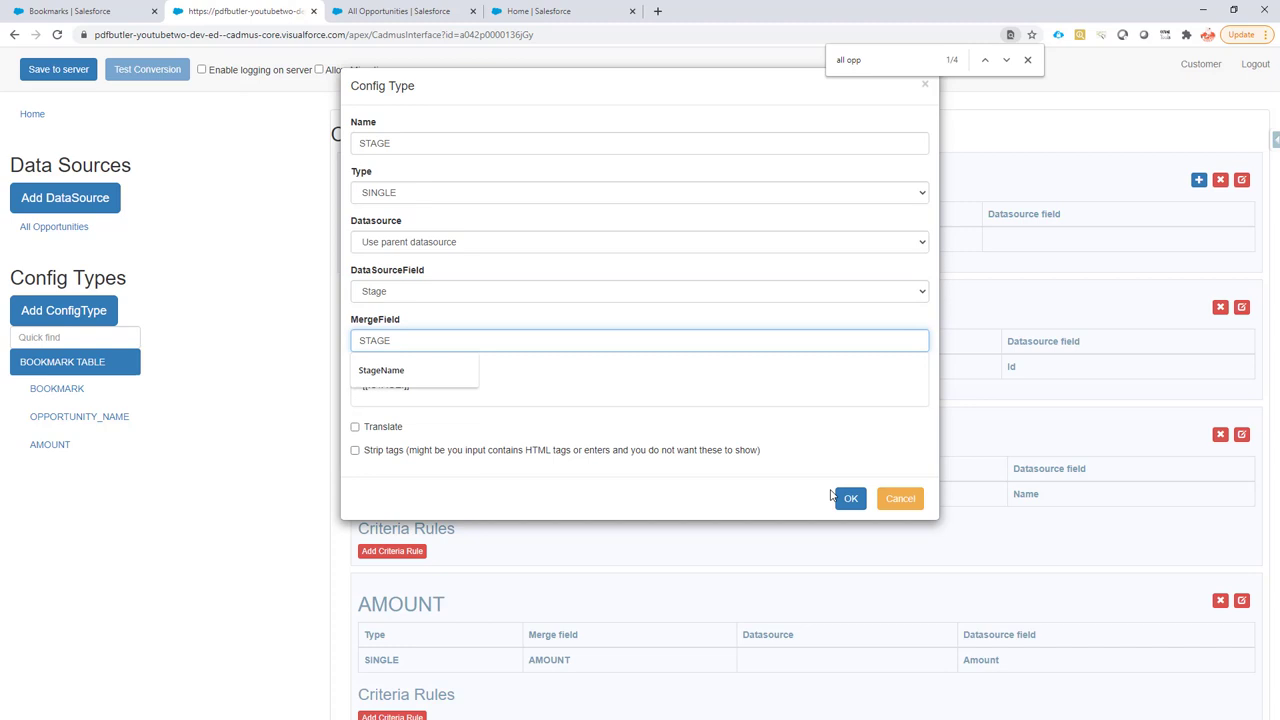
click(850, 498)
Save the PDF Butler configuration to the server
scroll(530, 409, down, 1)
scroll(530, 409, down, 2)
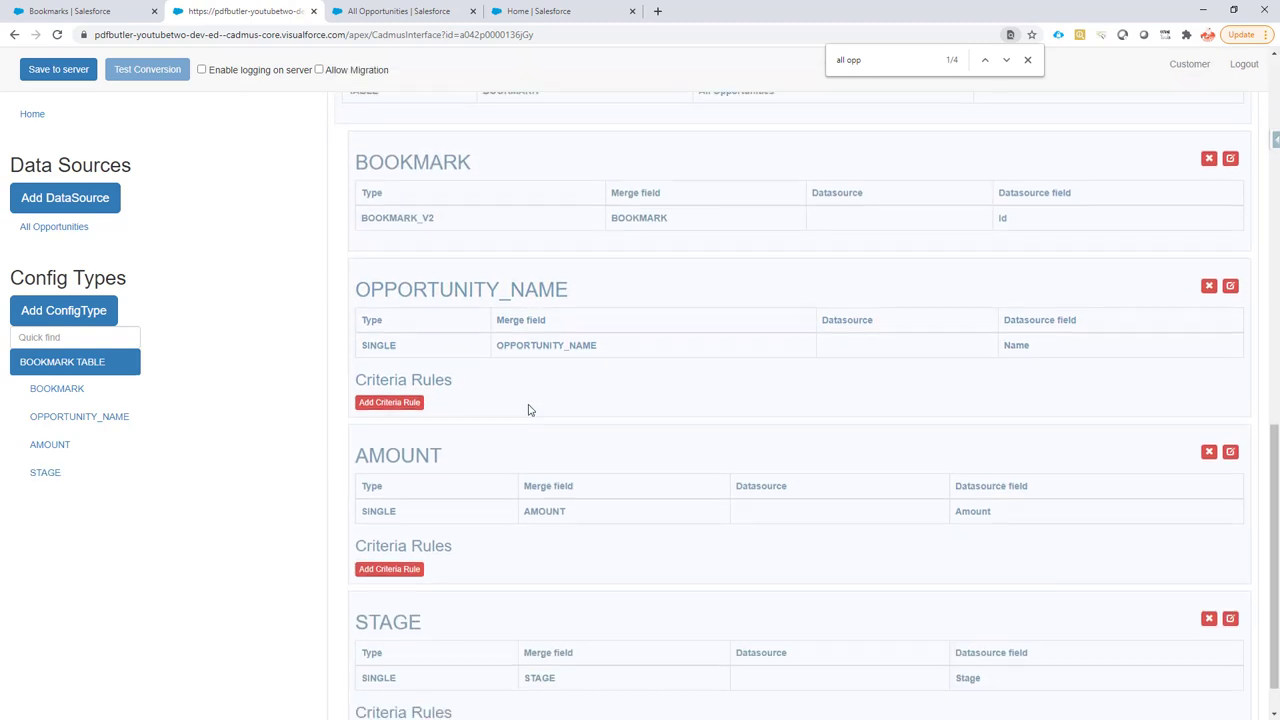
scroll(168, 142, up, 2)
click(60, 69)
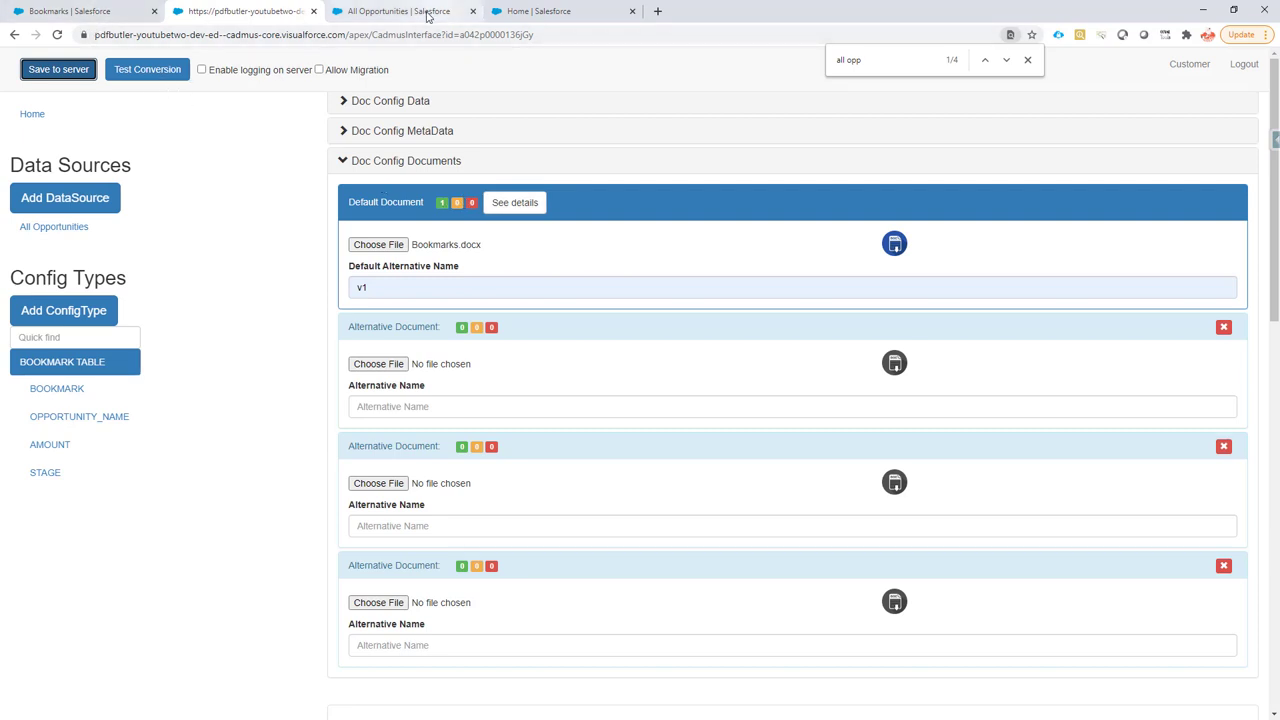
Generate the Bookmarks template as a PDF from the Salesforce home page
click(428, 12)
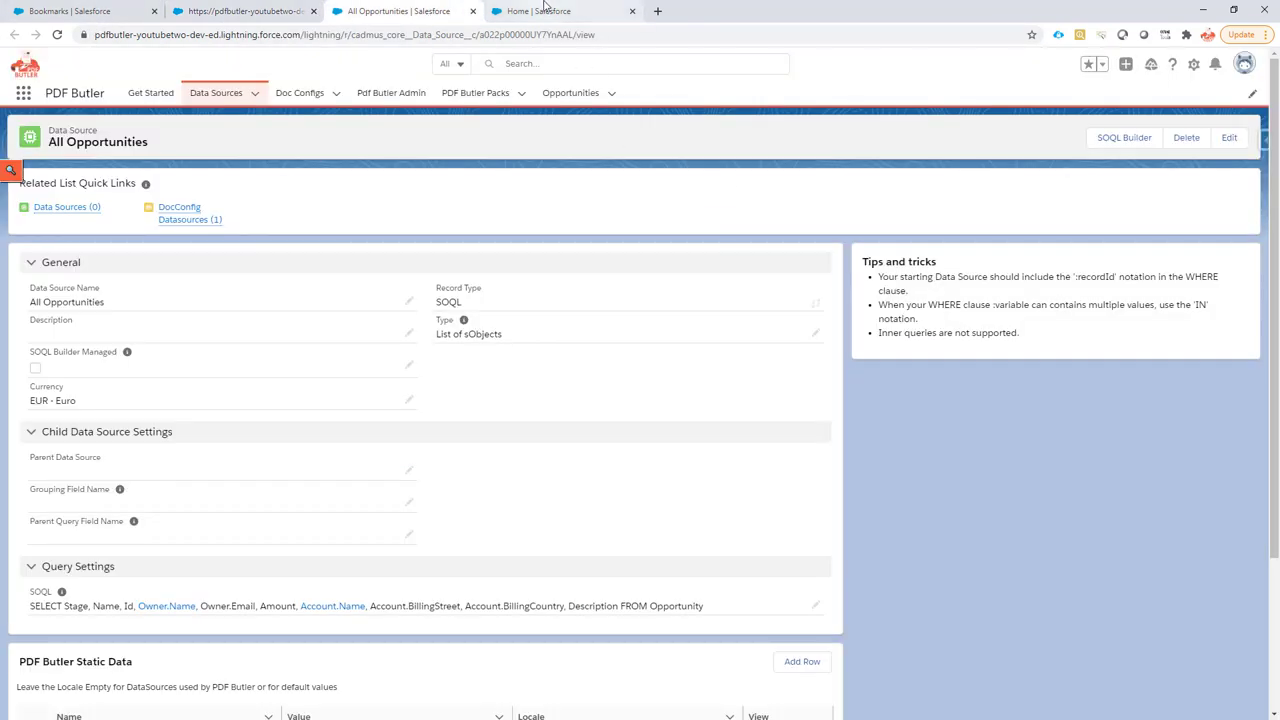
click(545, 10)
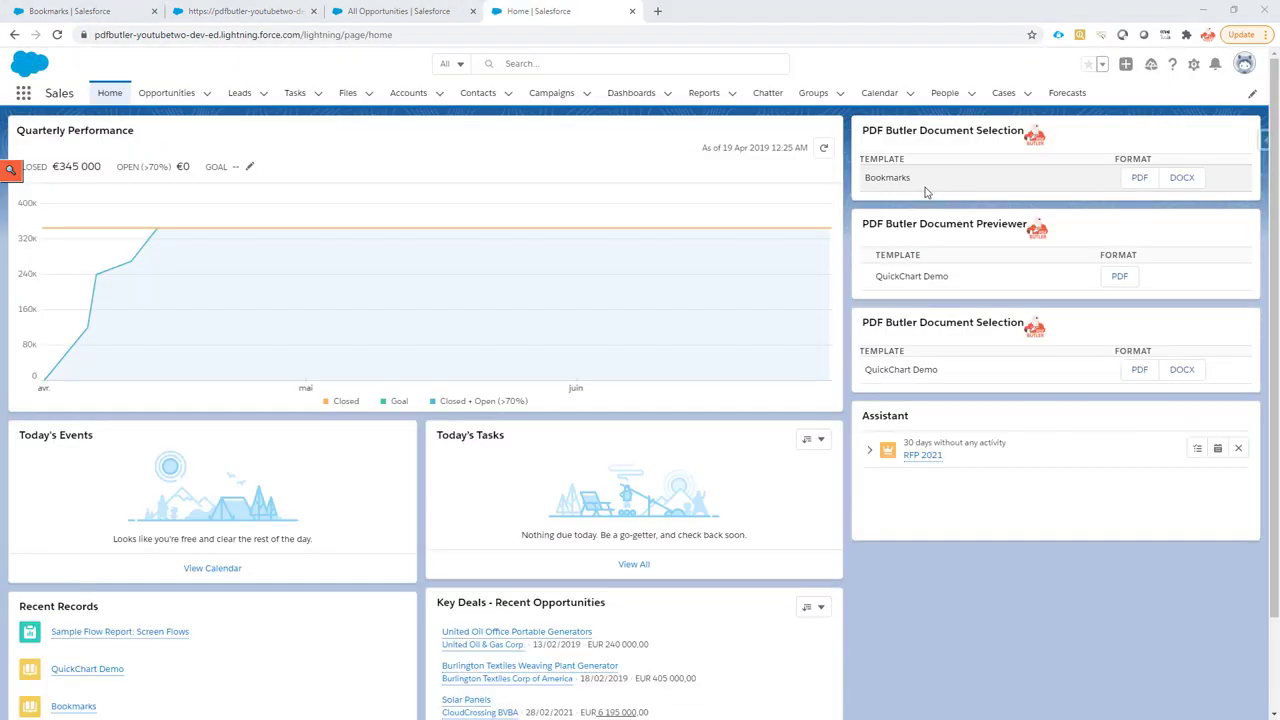
click(1138, 178)
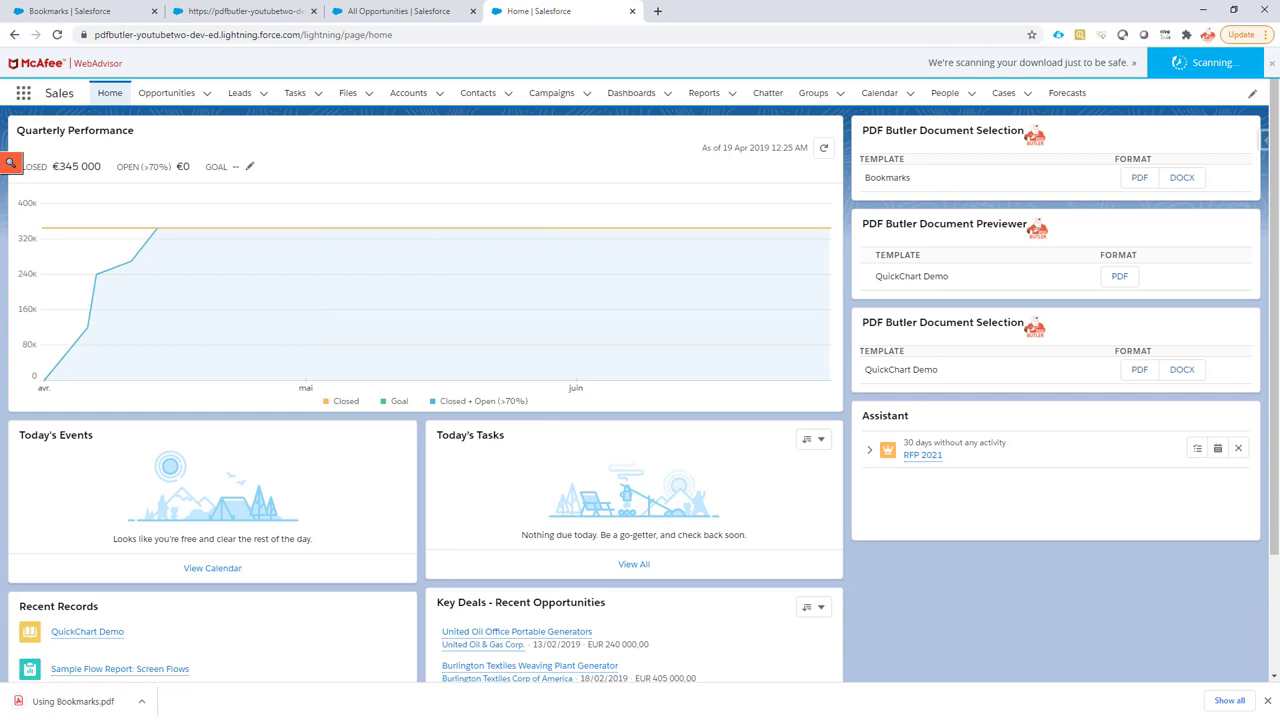
Open Using Bookmarks.pdf and page through pages 1–6, one opportunity per page
click(70, 701)
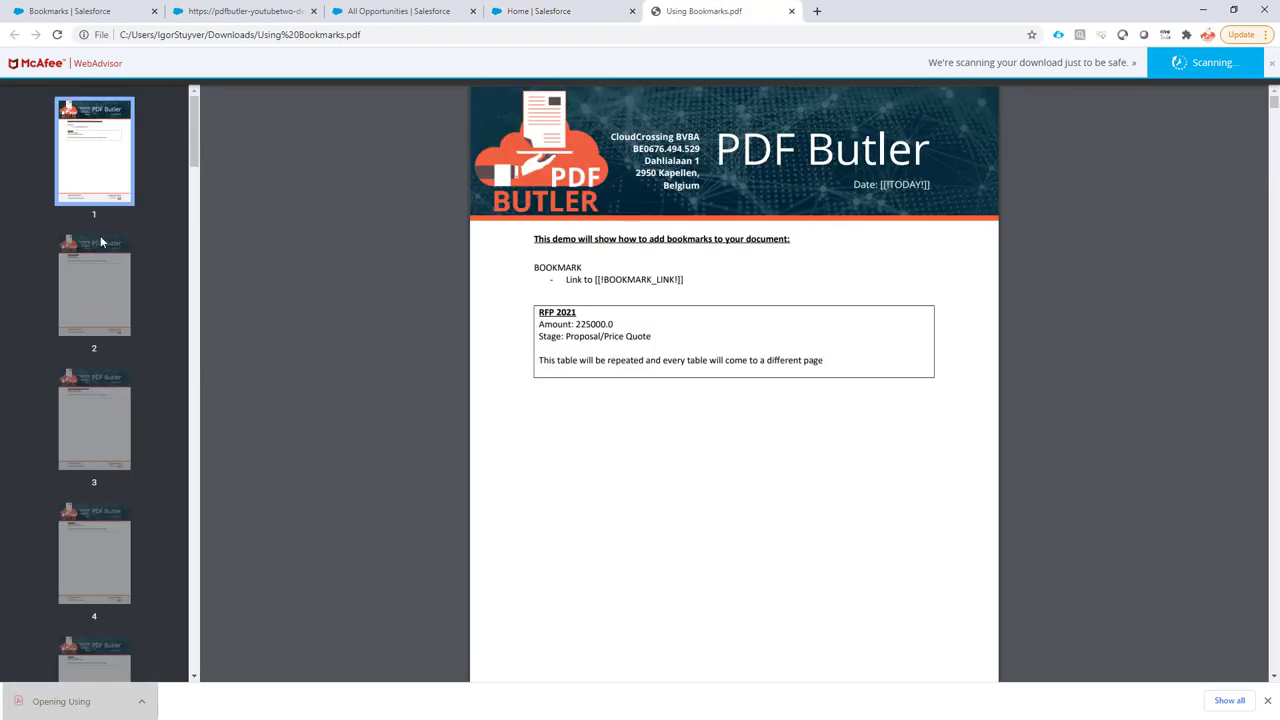
click(92, 295)
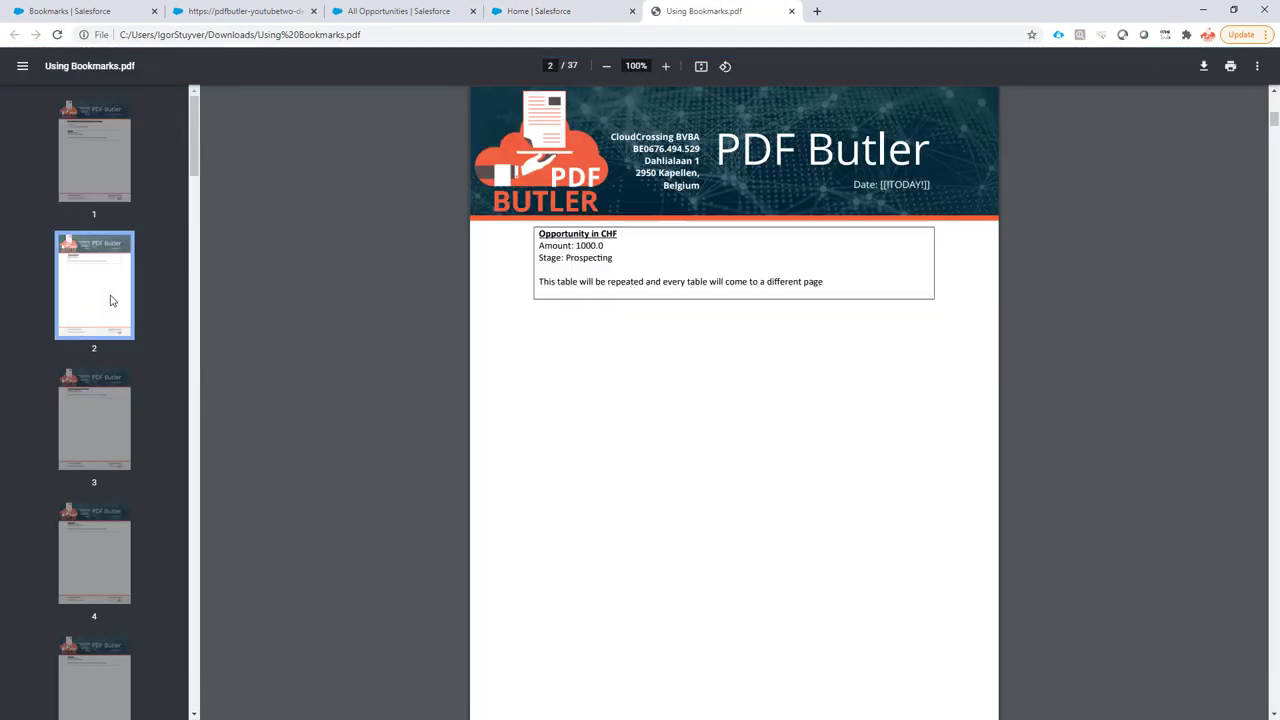
click(98, 432)
click(103, 162)
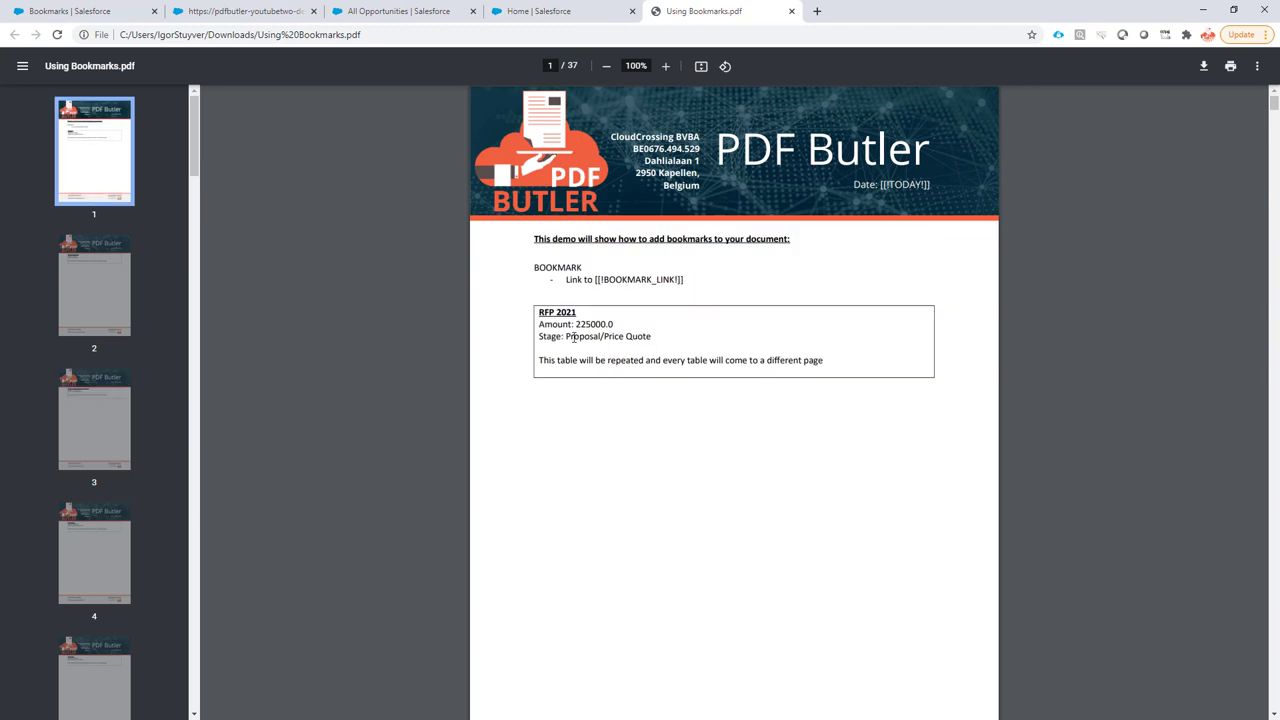
click(98, 440)
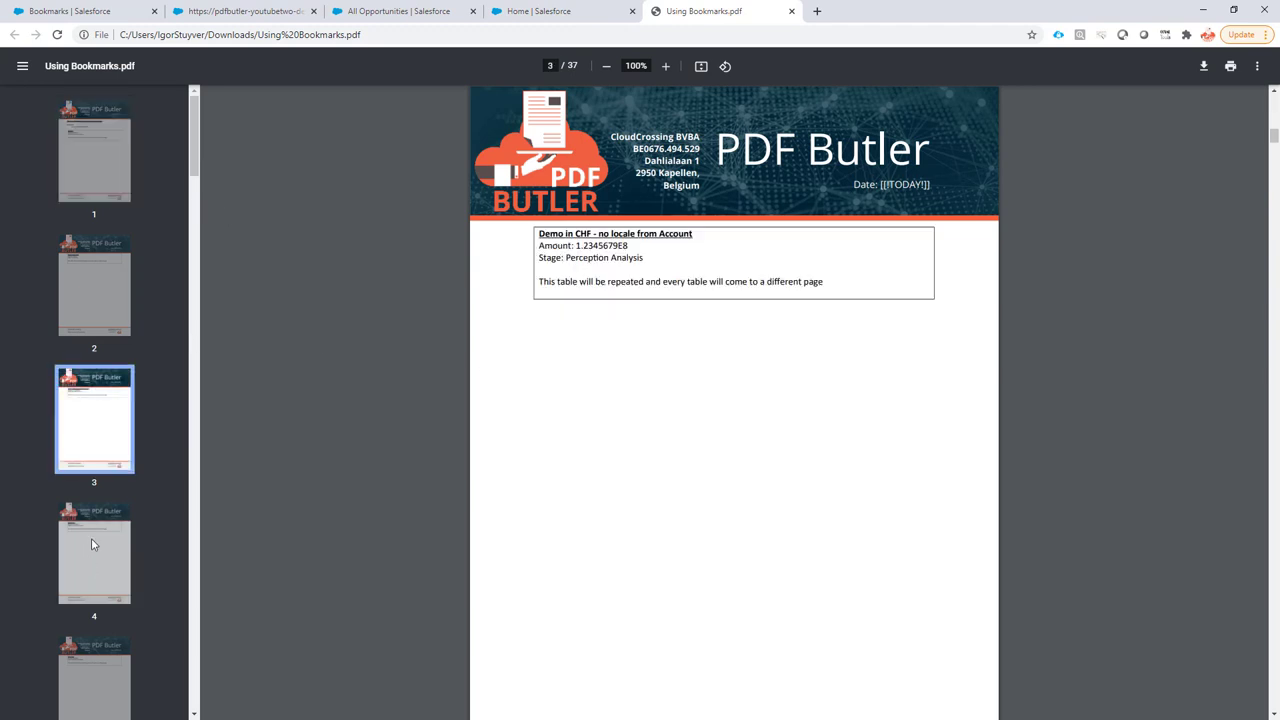
click(90, 566)
click(85, 650)
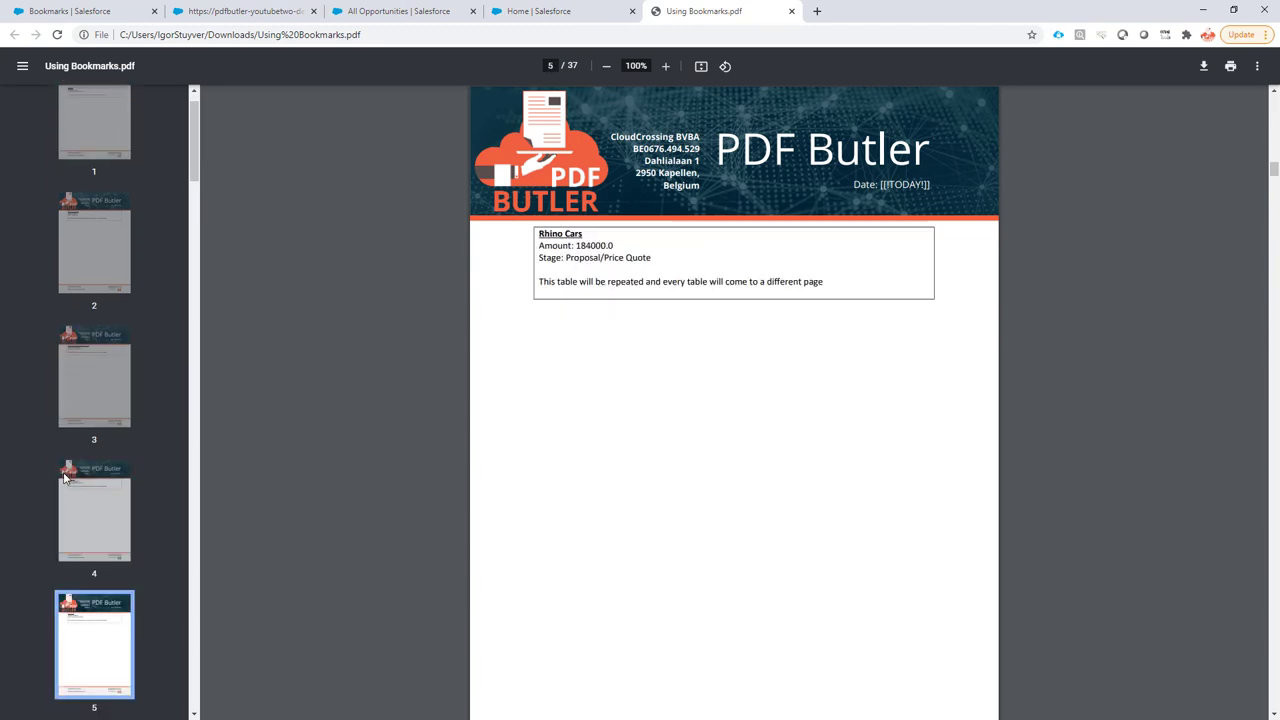
scroll(77, 528, down, 3)
click(88, 514)
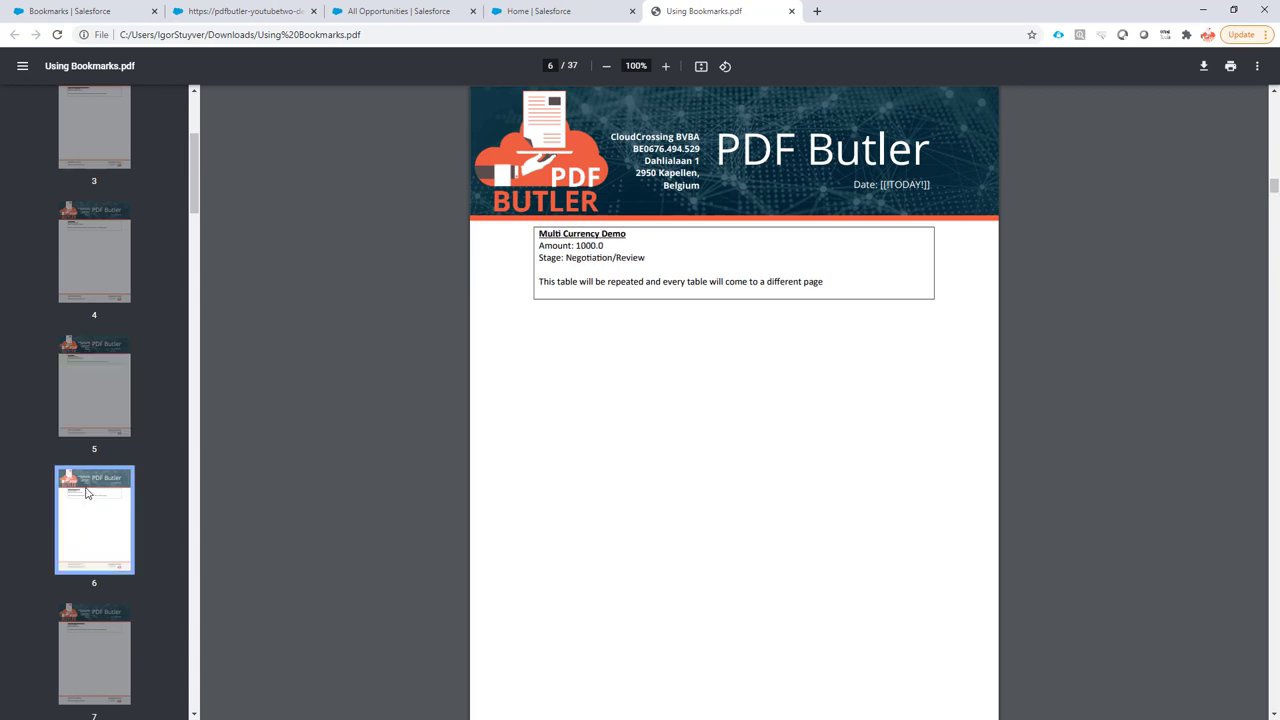
Highlight the unfilled BOOKMARK_LINK line on page 1, then return to PDF Butler
scroll(79, 420, up, 3)
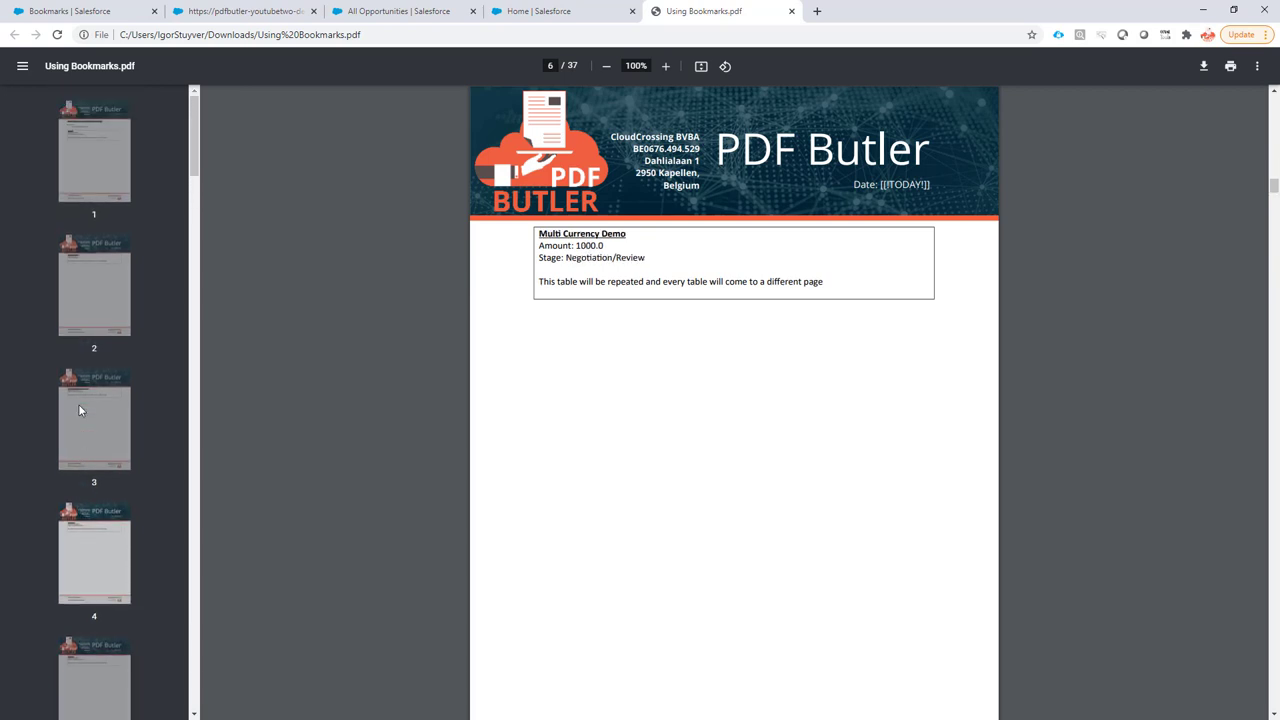
scroll(82, 422, up, 1)
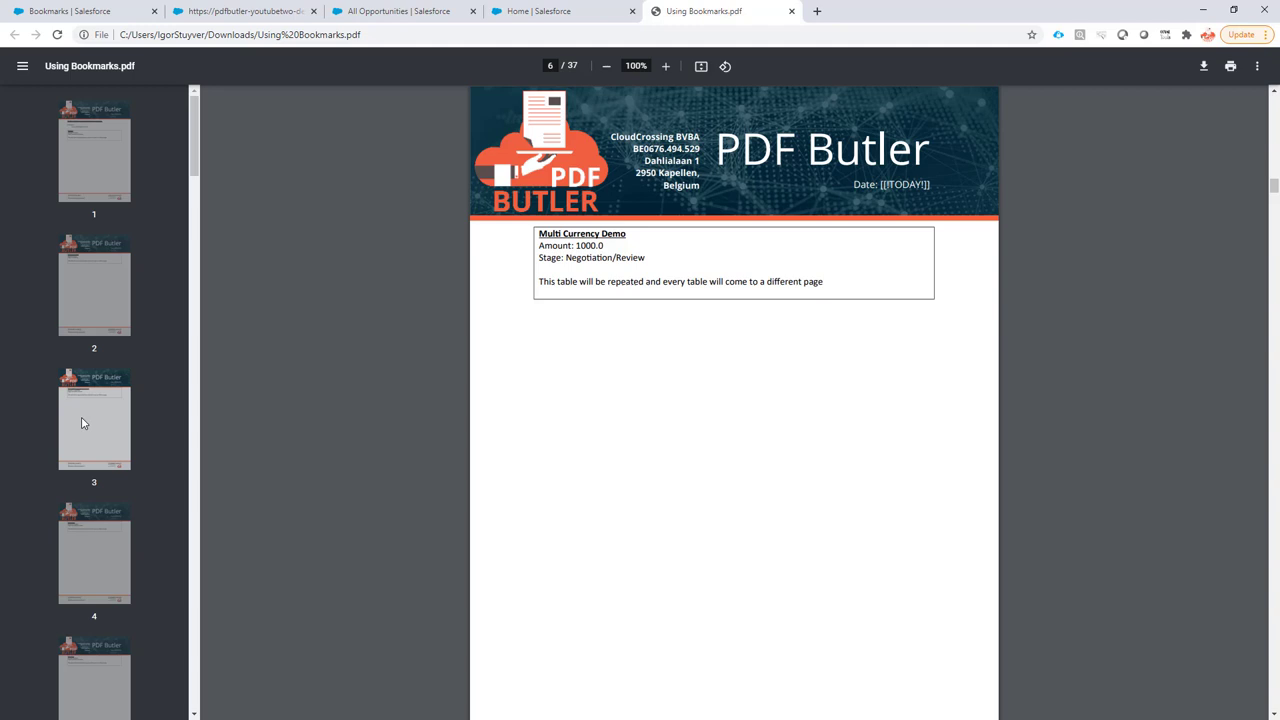
click(102, 169)
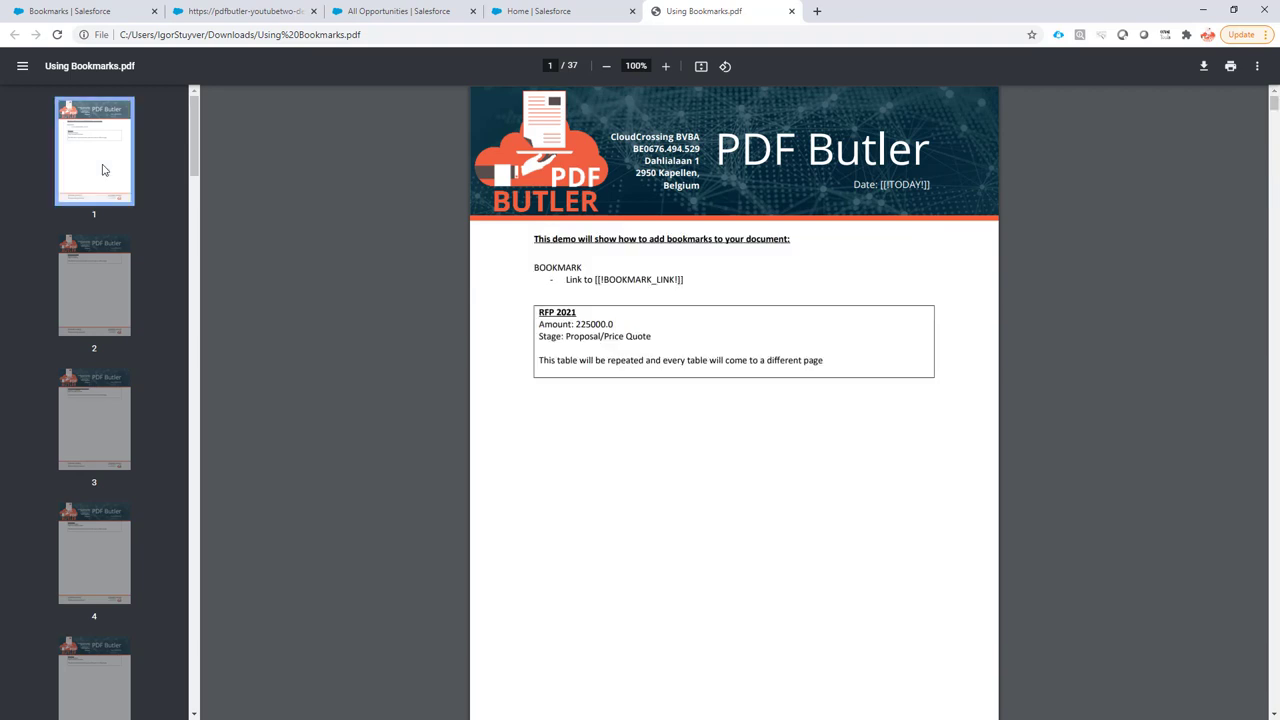
drag(564, 280, 657, 277)
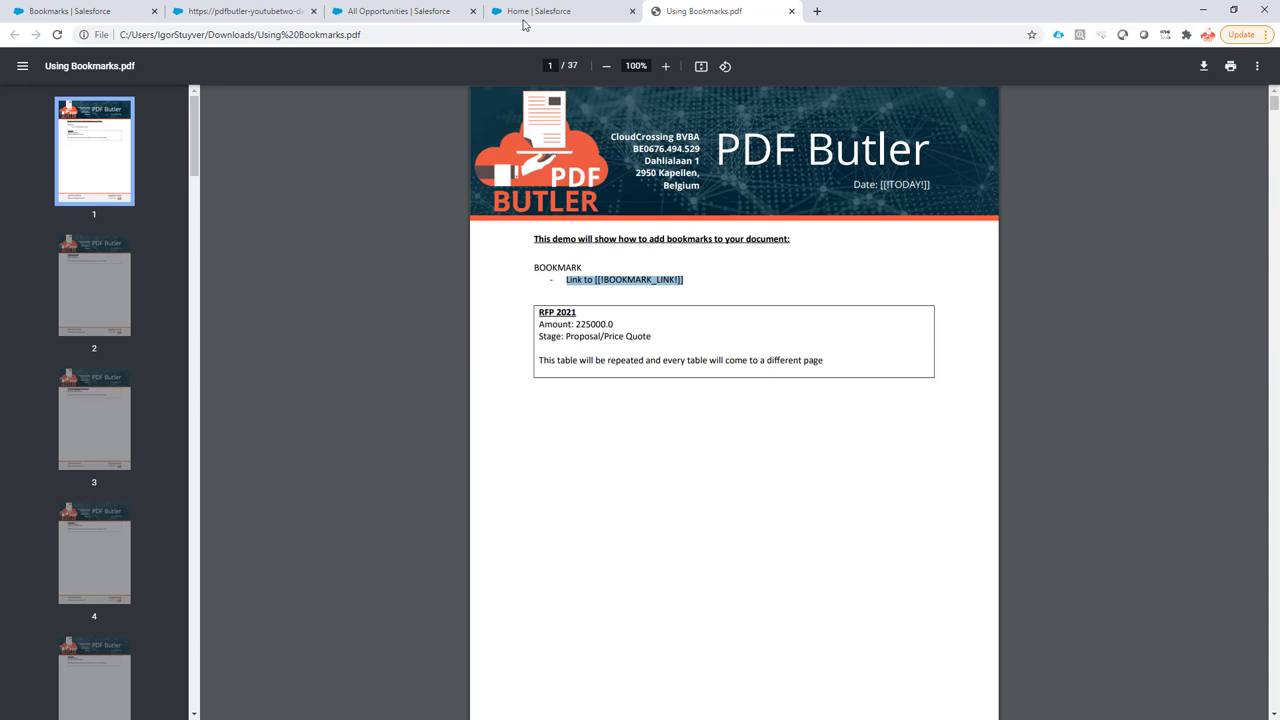
click(242, 11)
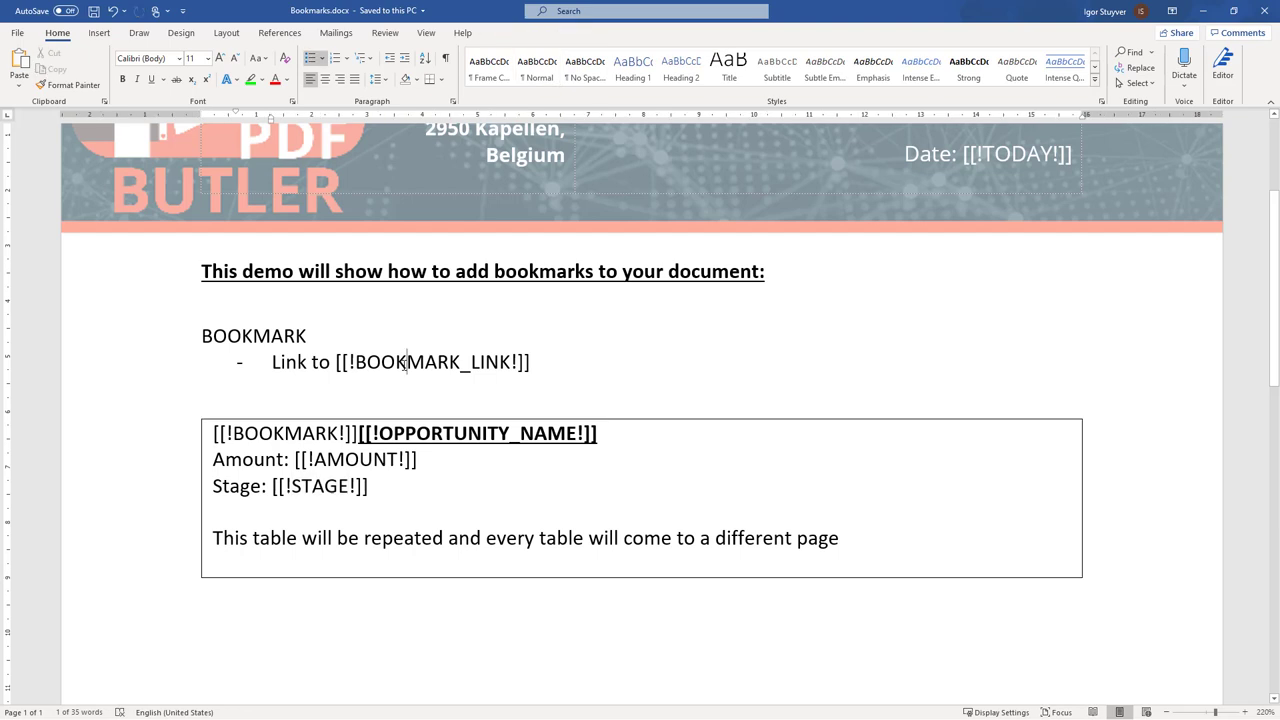
Create a PARAGRAPH config type named BOOKMARK_LINK
drag(356, 362, 510, 362)
key(ctrl+c)
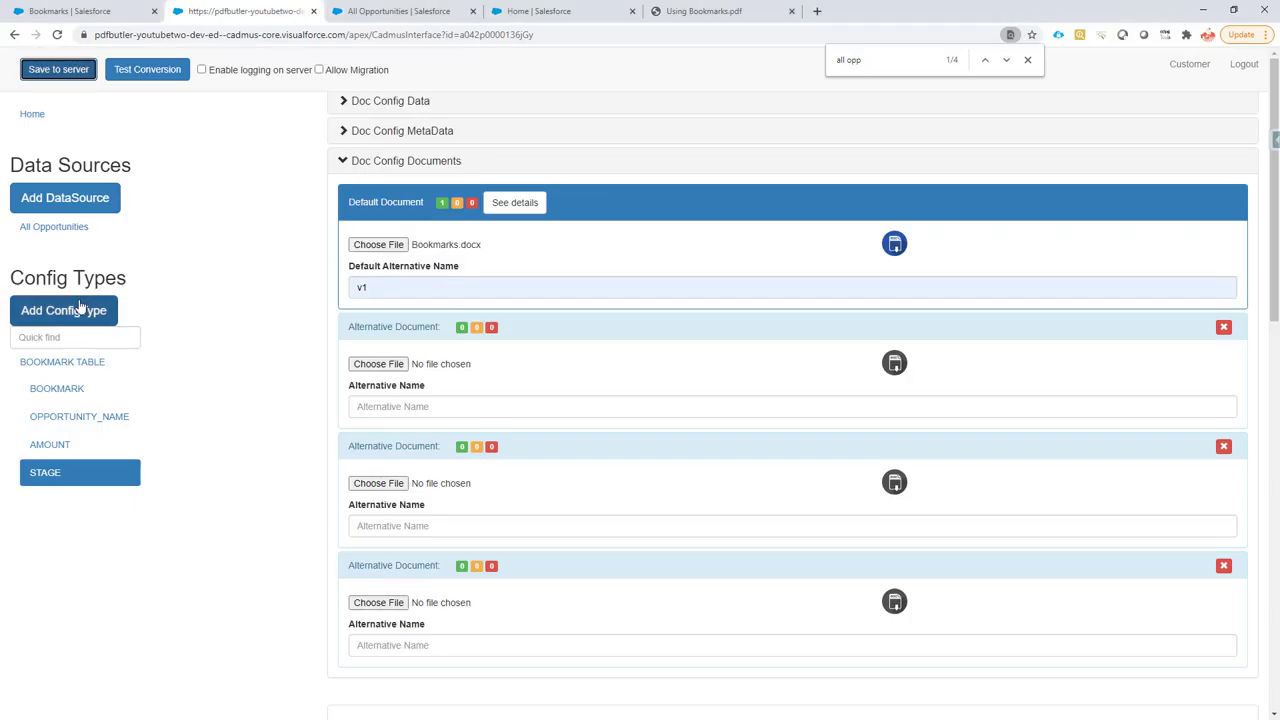
click(81, 313)
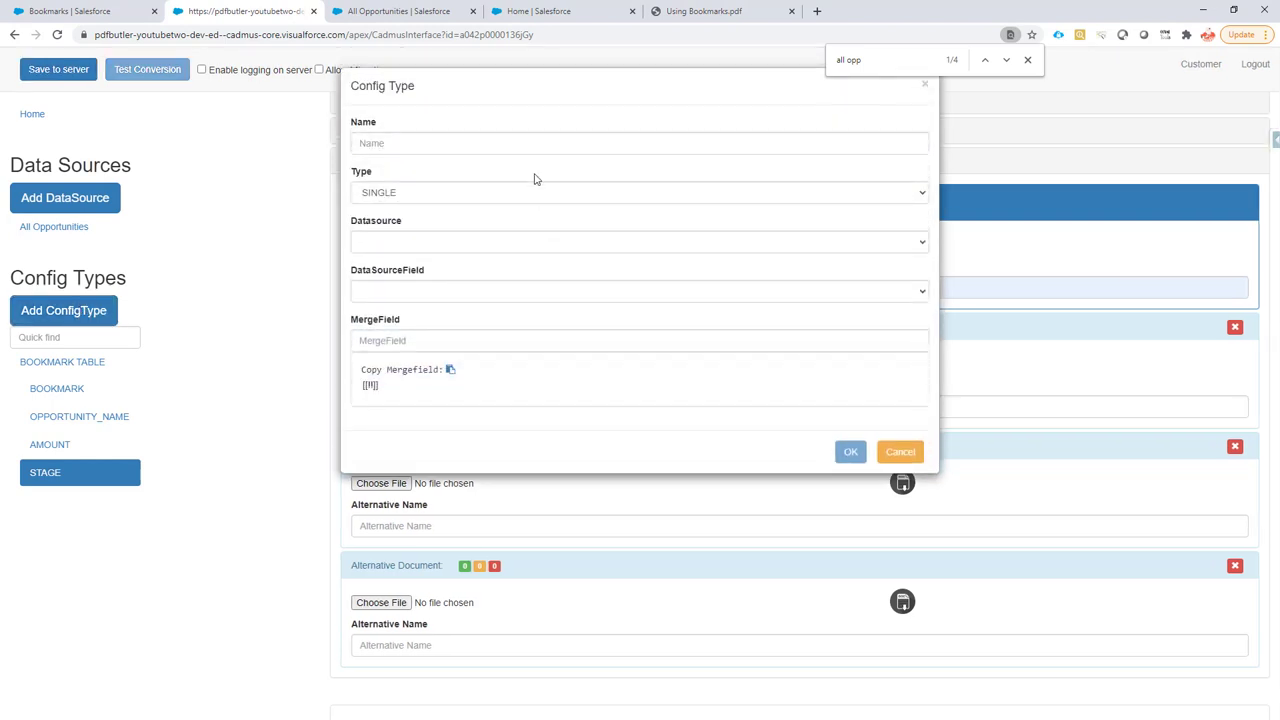
click(474, 142)
key(ctrl+v)
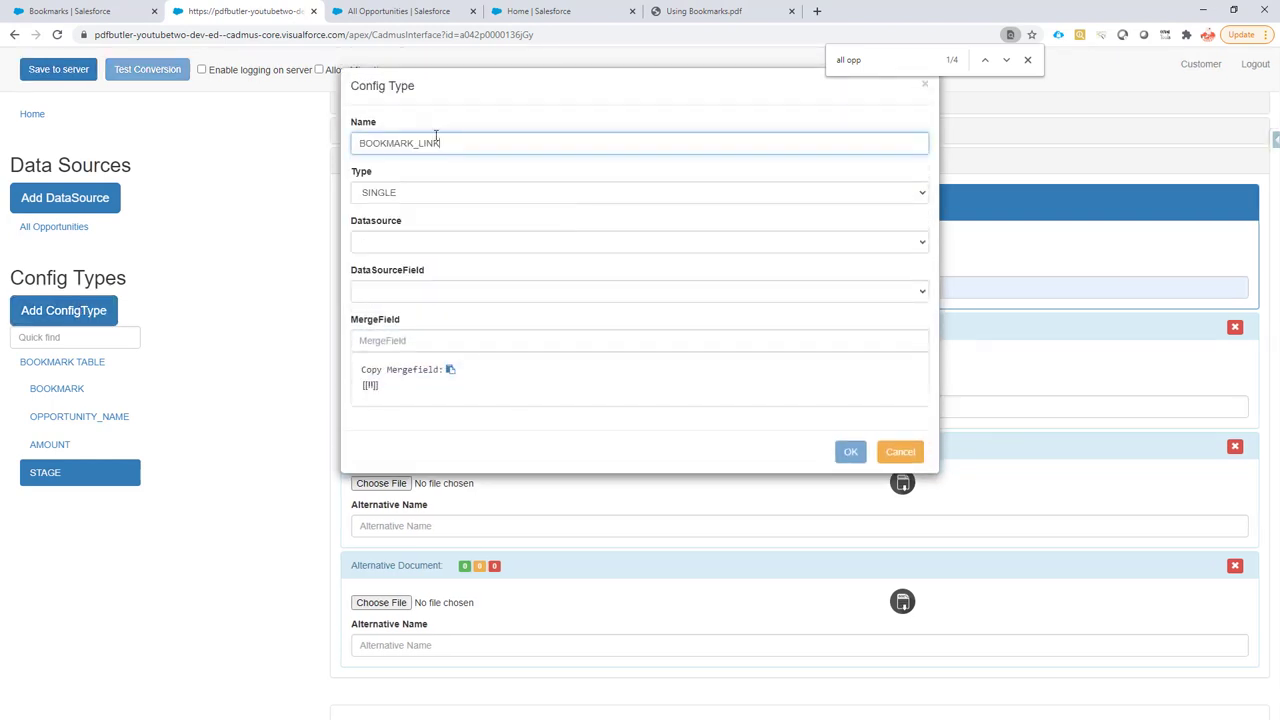
click(419, 196)
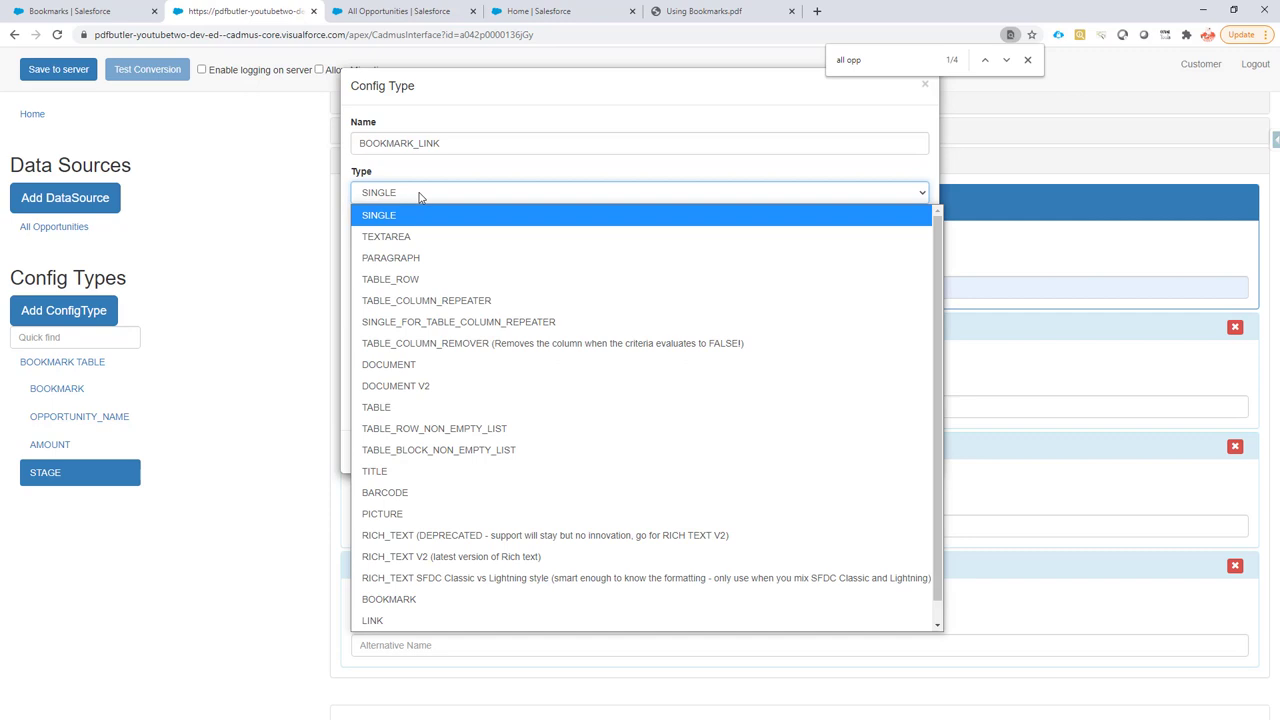
click(426, 259)
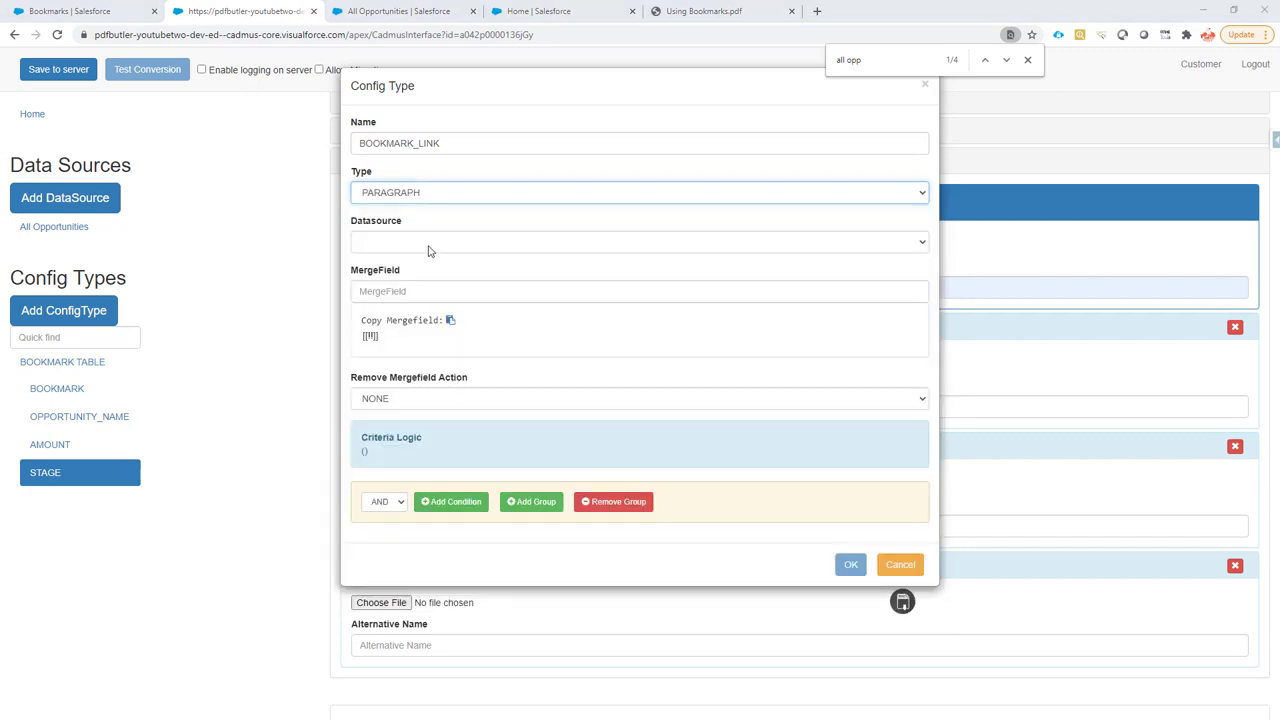
Point BOOKMARK_LINK at All Opportunities with merge field BOOKMARK_LINK and confirm it
key(alt+Tab)
click(129, 377)
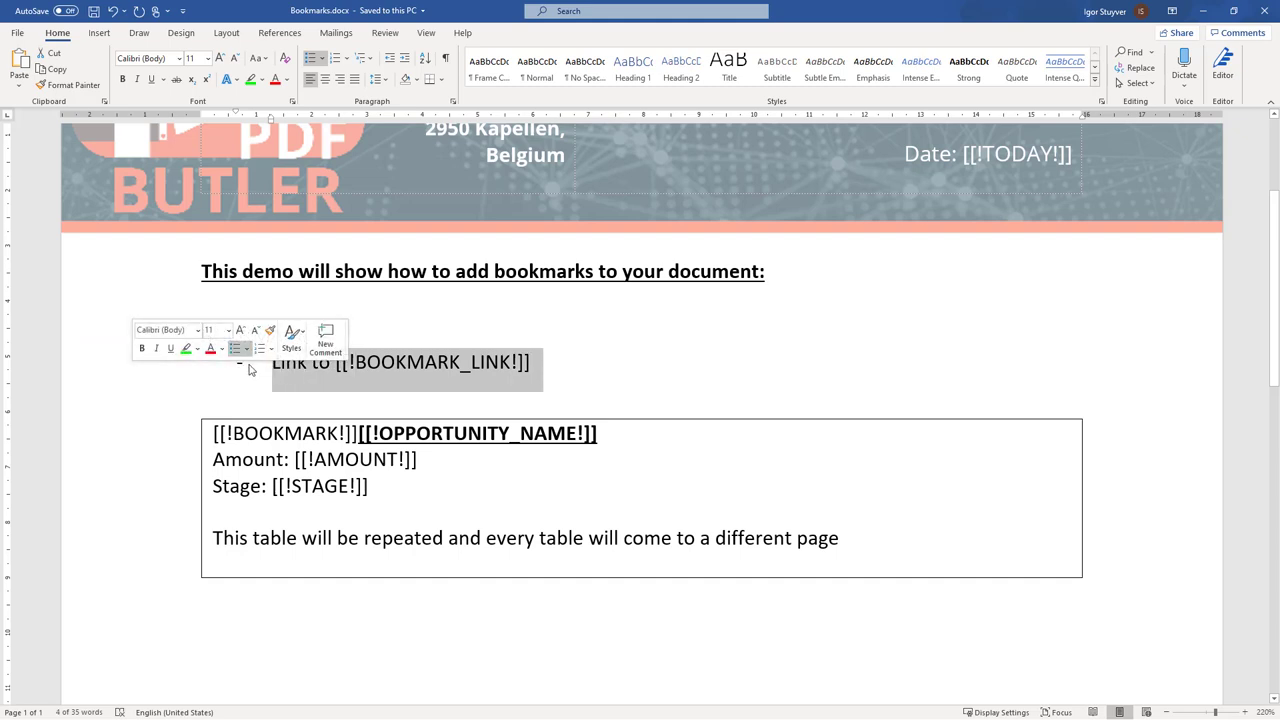
key(alt+Tab)
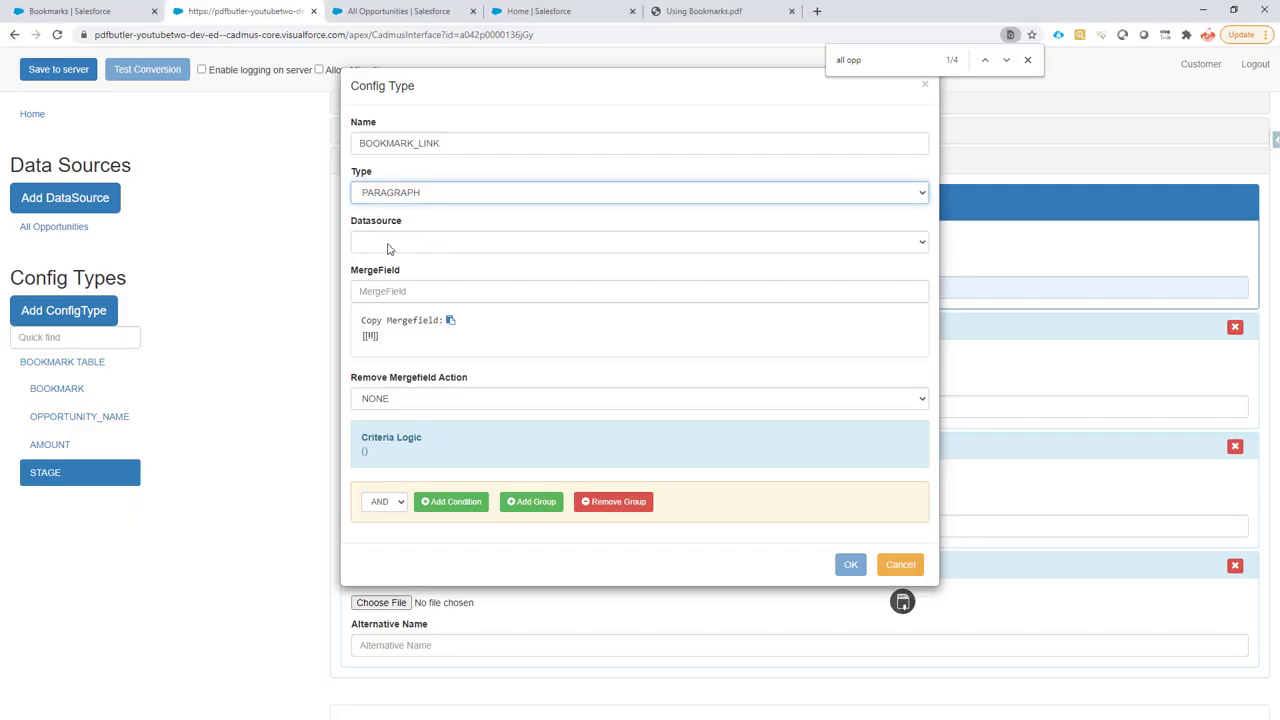
click(389, 242)
click(414, 305)
text(BOOKMARK_LINK)
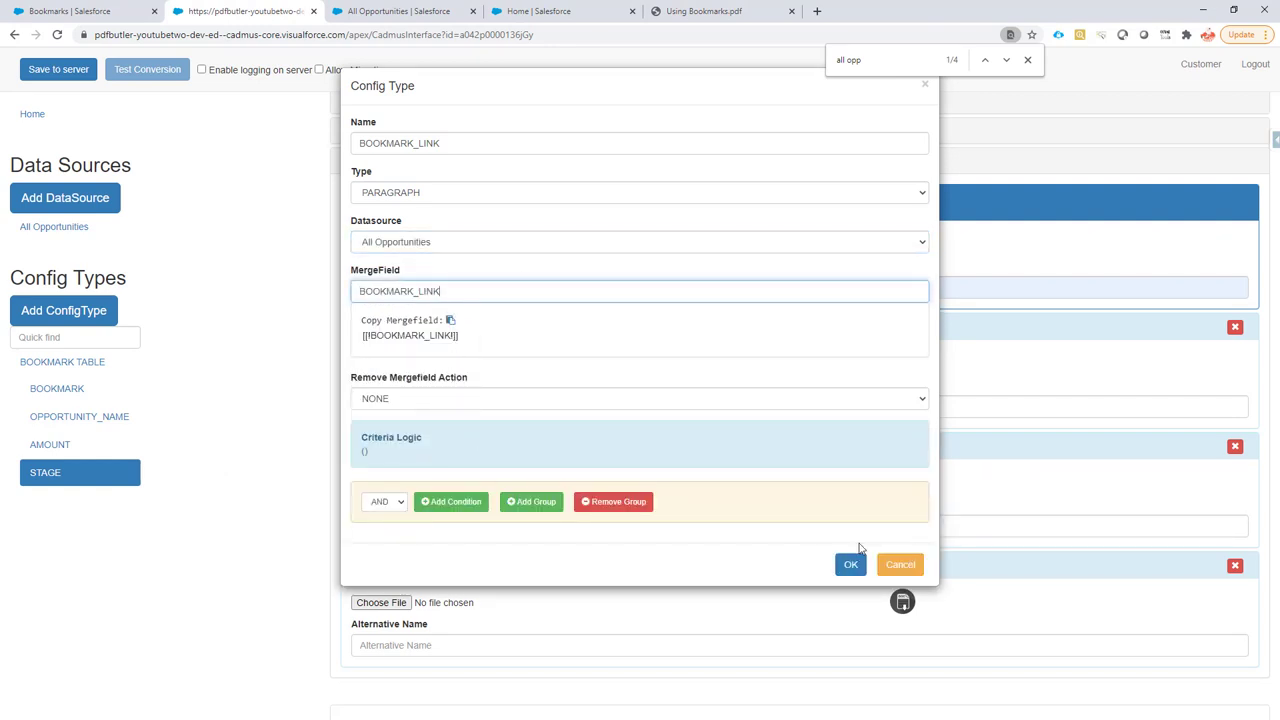
click(849, 565)
click(85, 513)
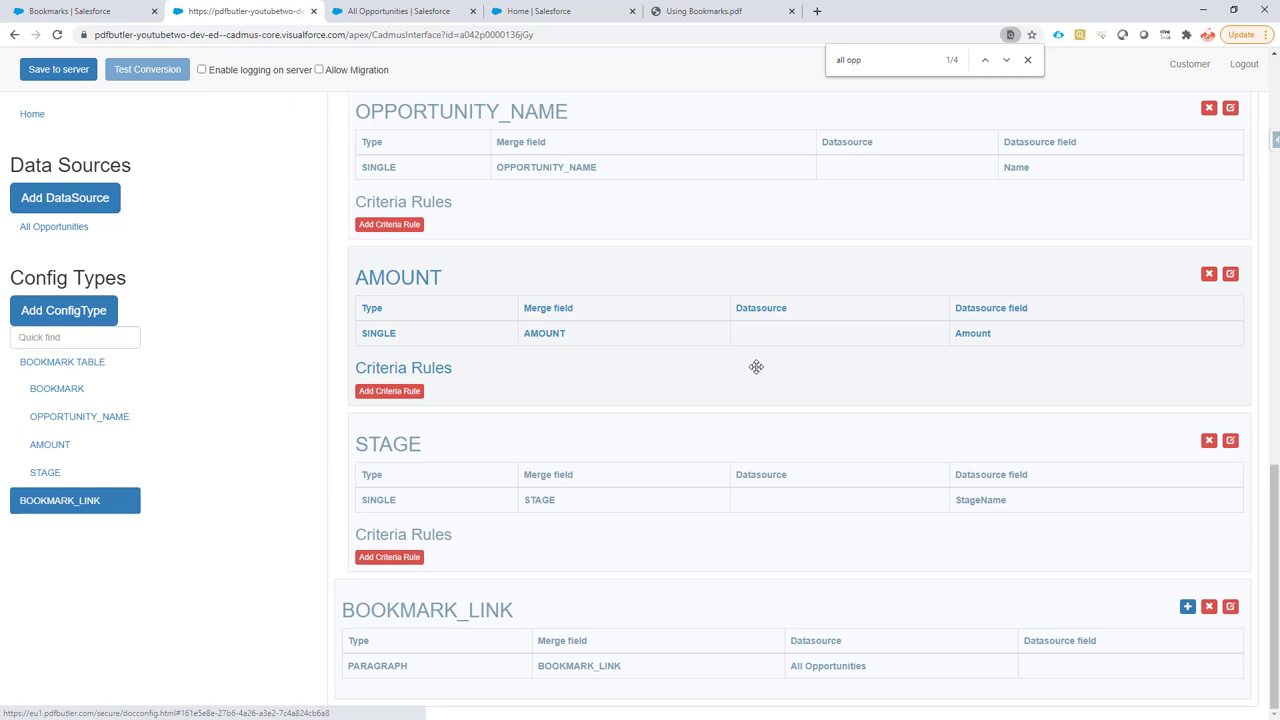
Add a new LINK item named BOOKMARK_LINK under the BOOKMARK_LINK paragraph
click(1198, 606)
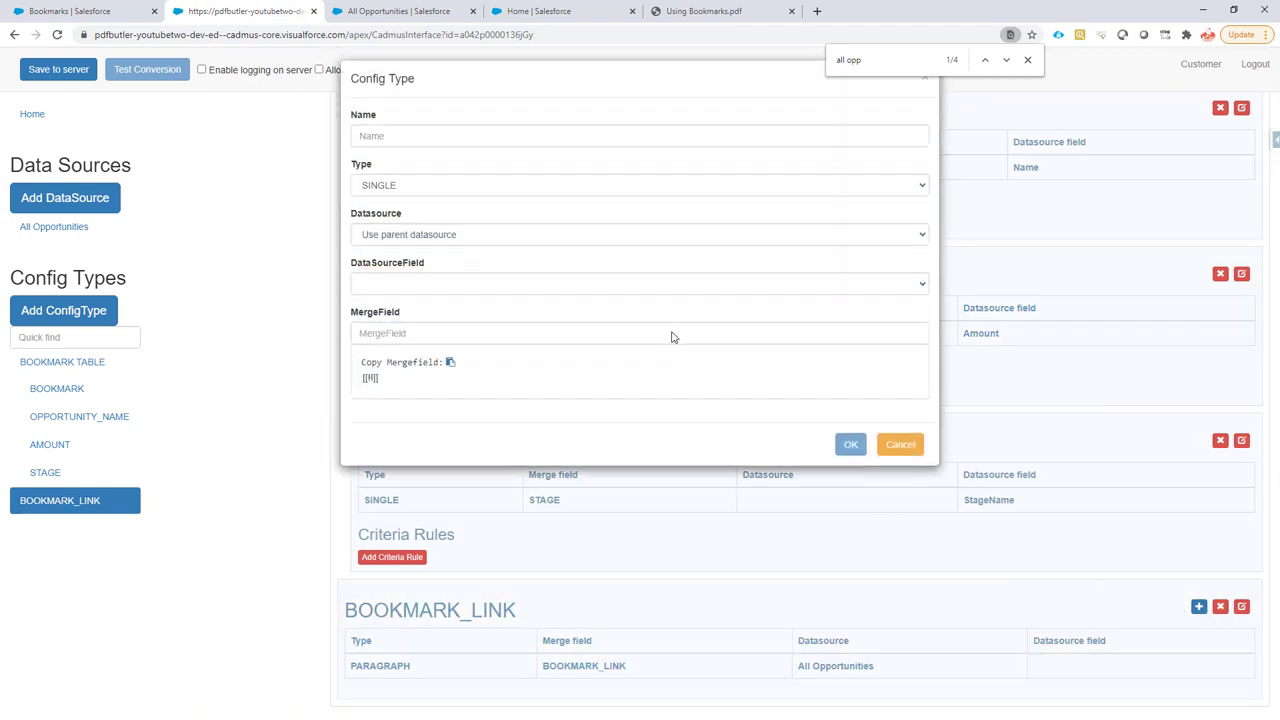
click(430, 137)
text(BOOKMARK_LINK)
click(421, 193)
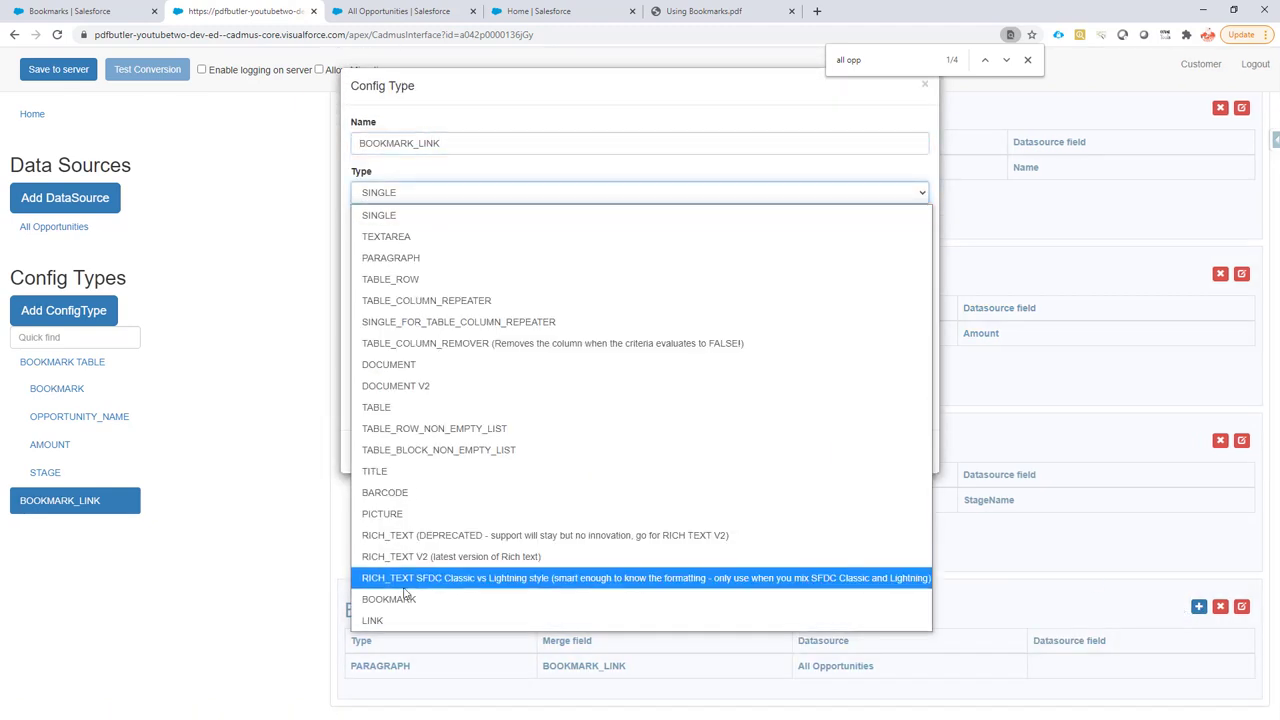
click(408, 618)
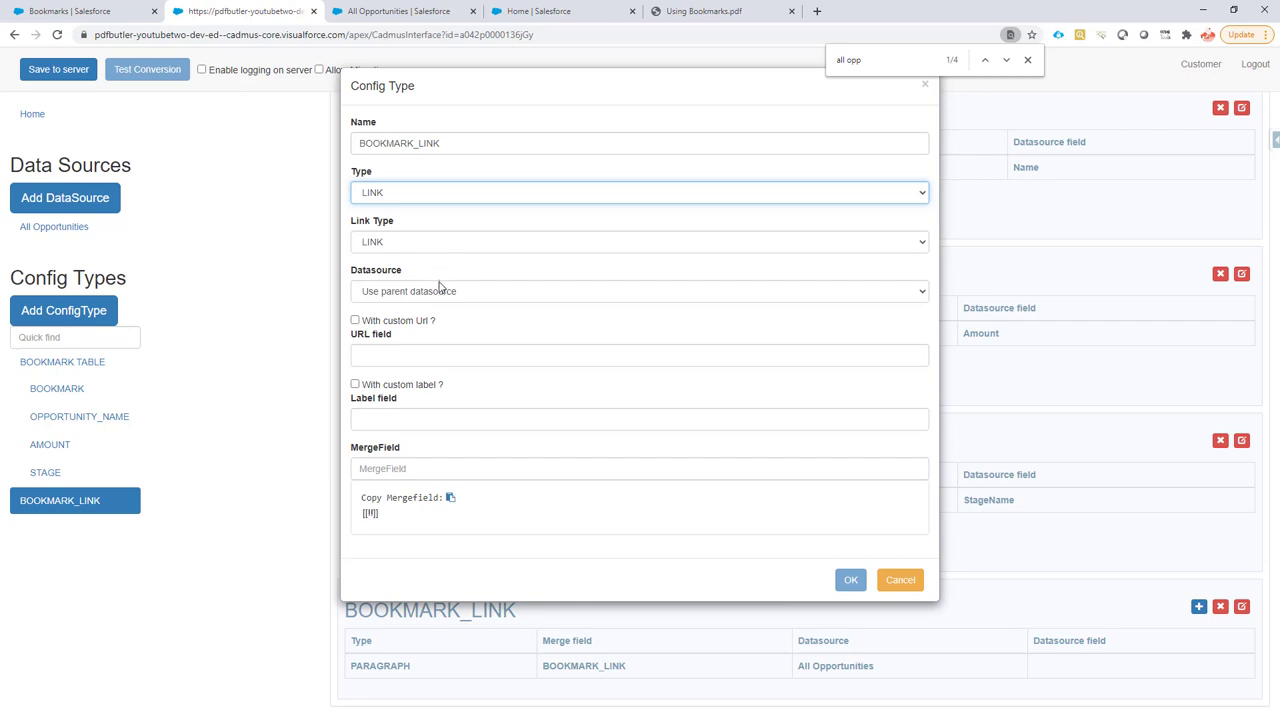
Point the link at bookmarks using the Id field with prefix 'to-'
click(355, 321)
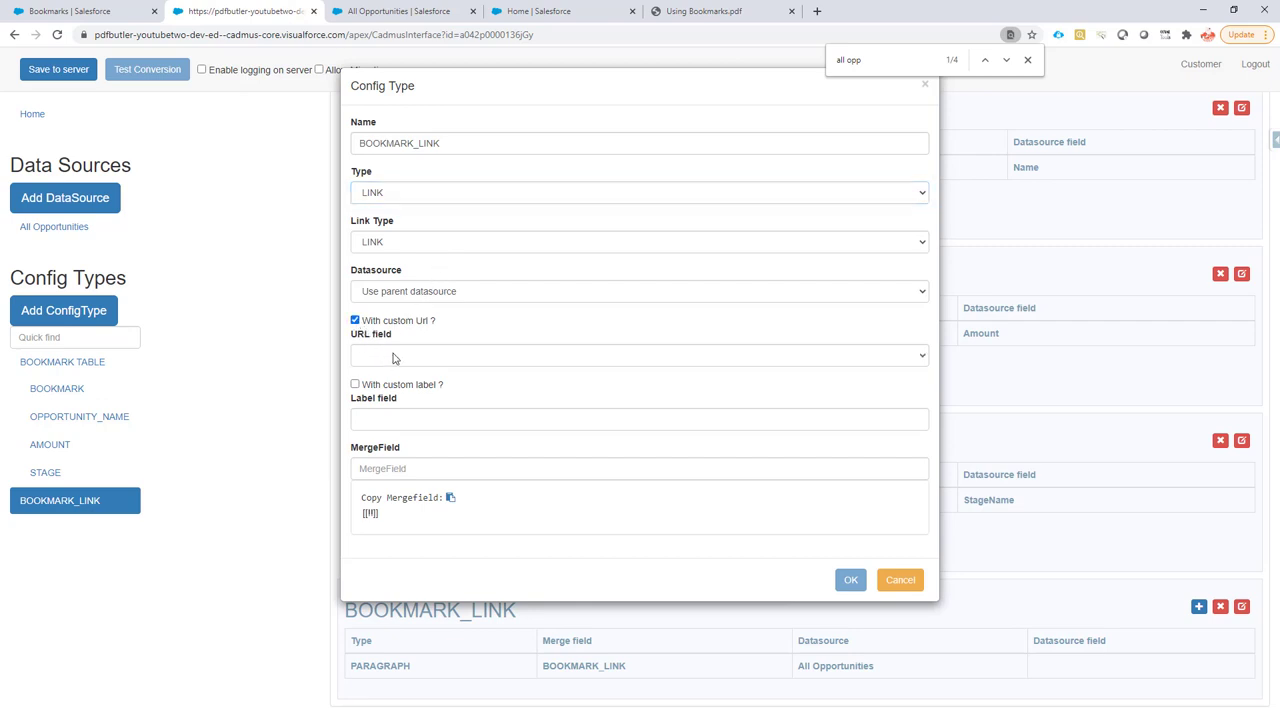
click(395, 247)
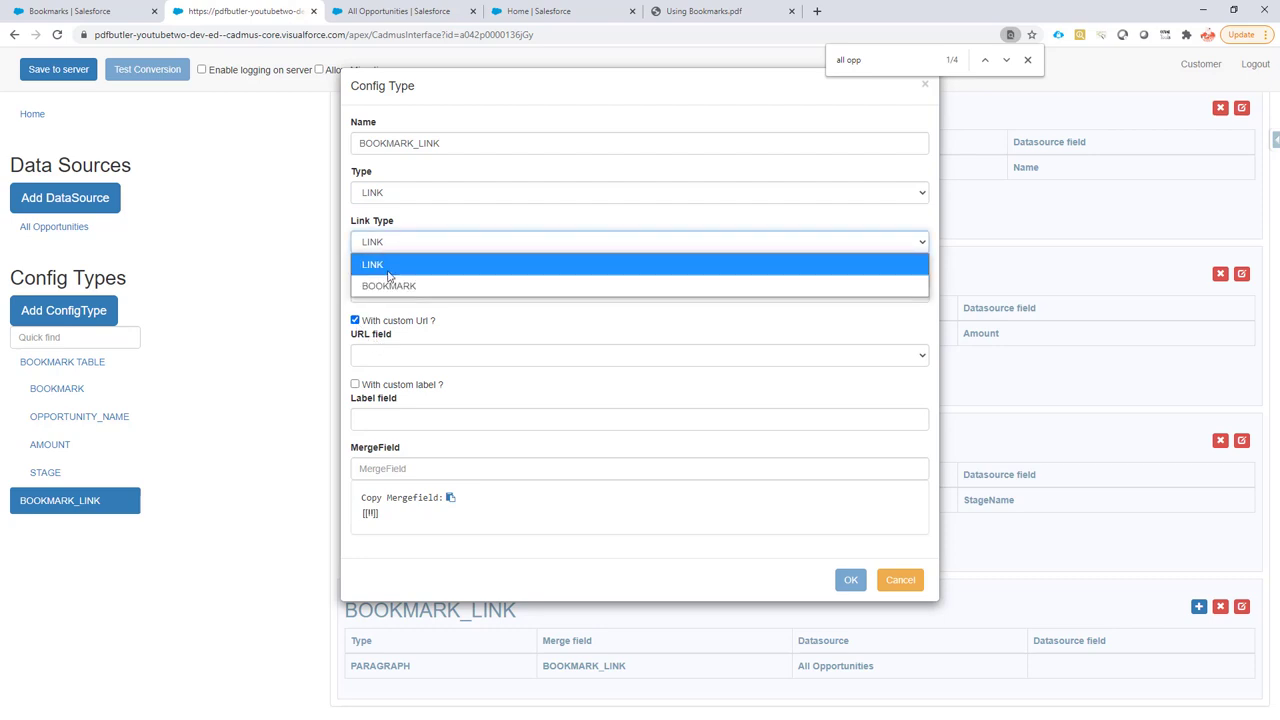
click(397, 287)
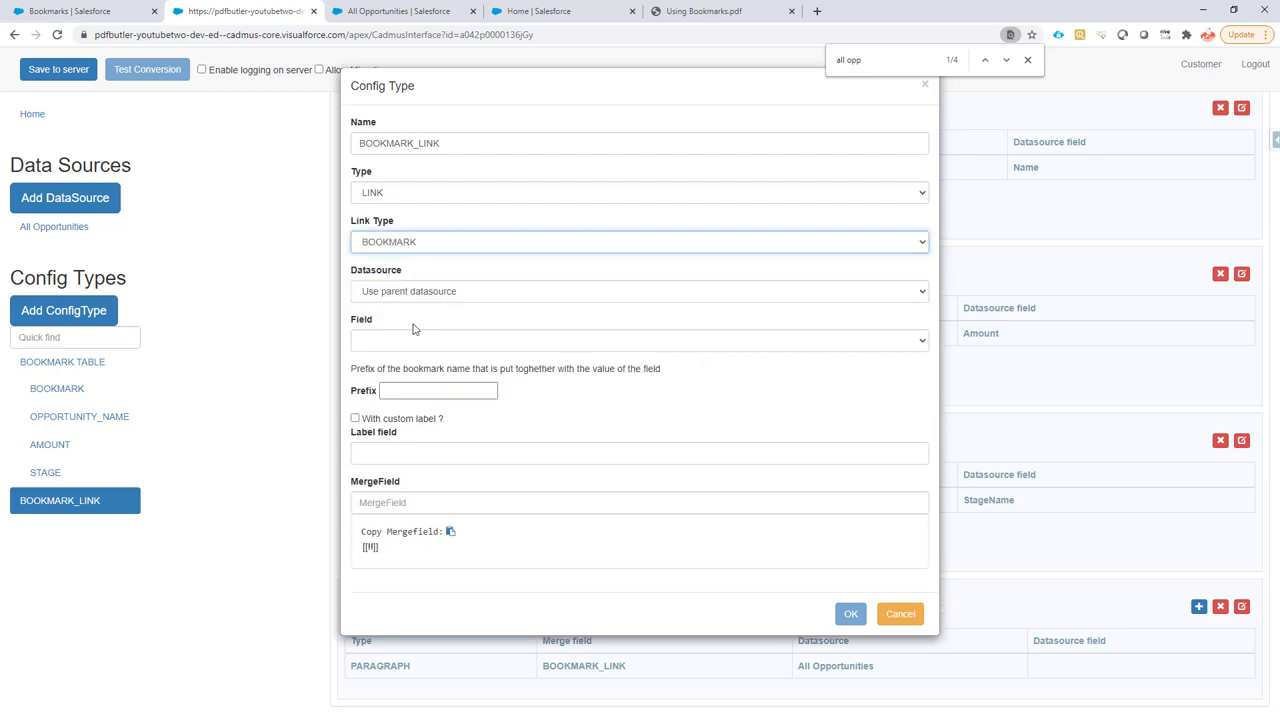
click(395, 346)
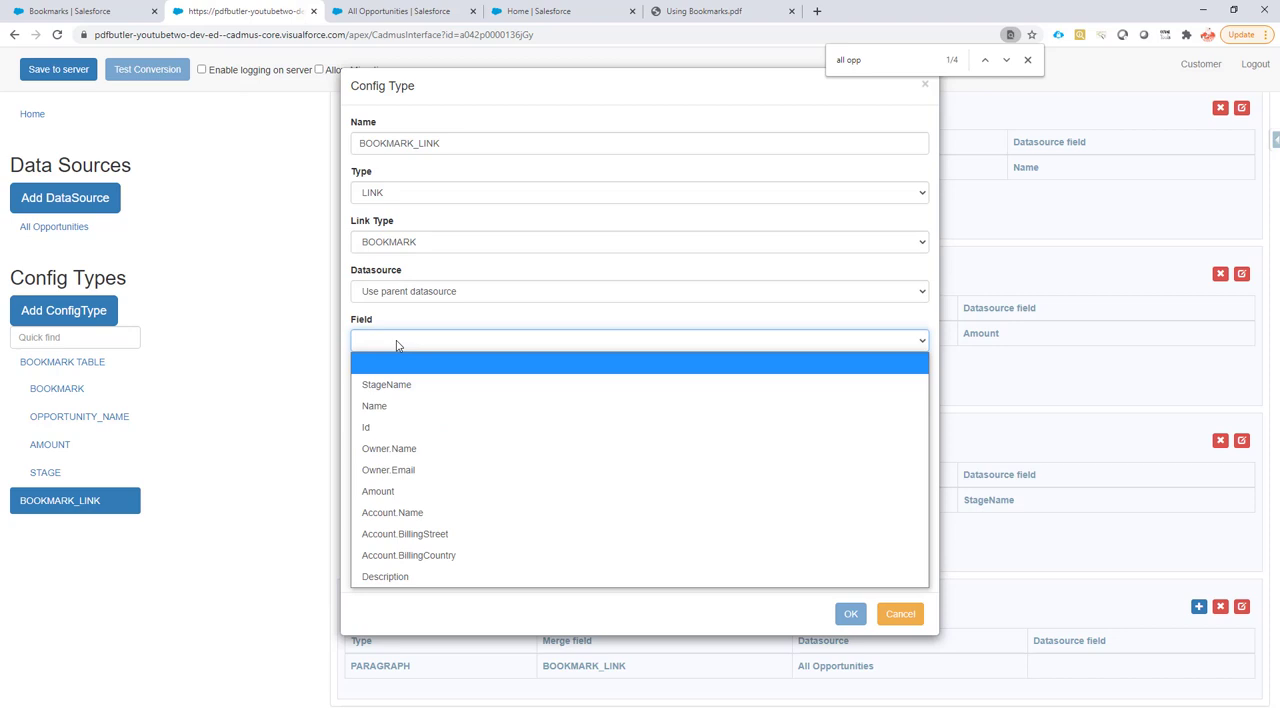
click(397, 427)
click(423, 391)
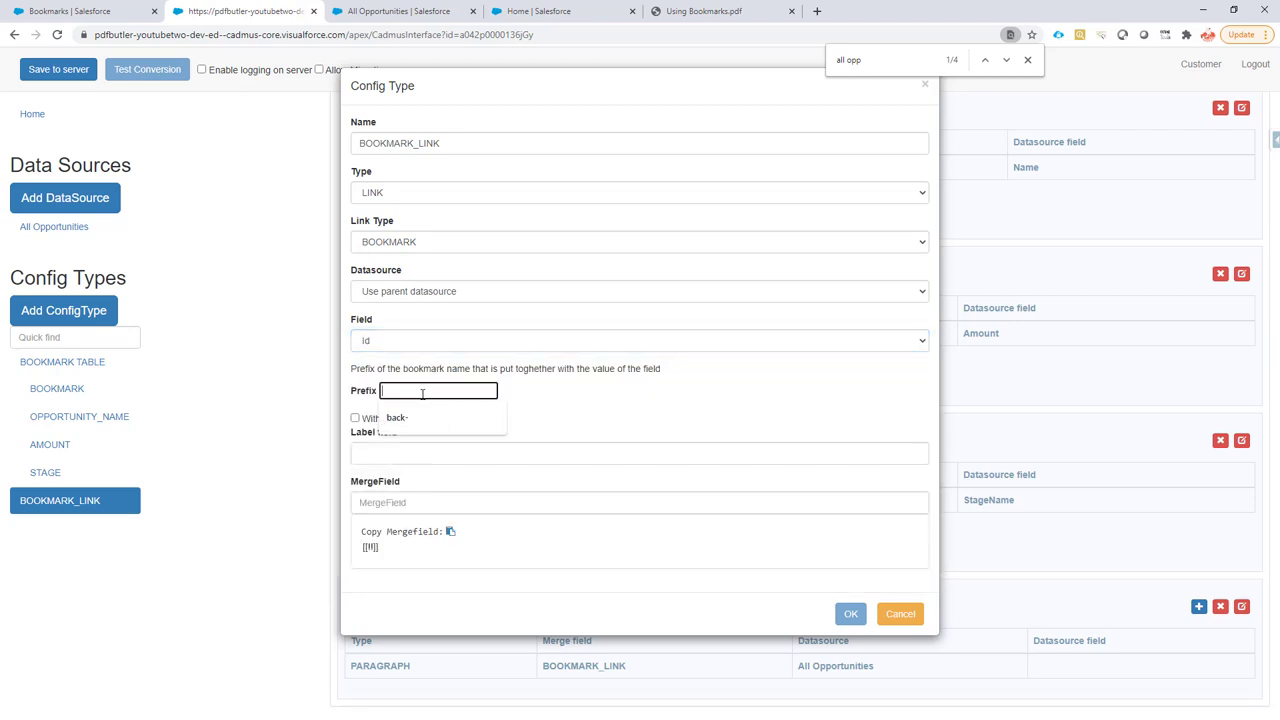
text(to-)
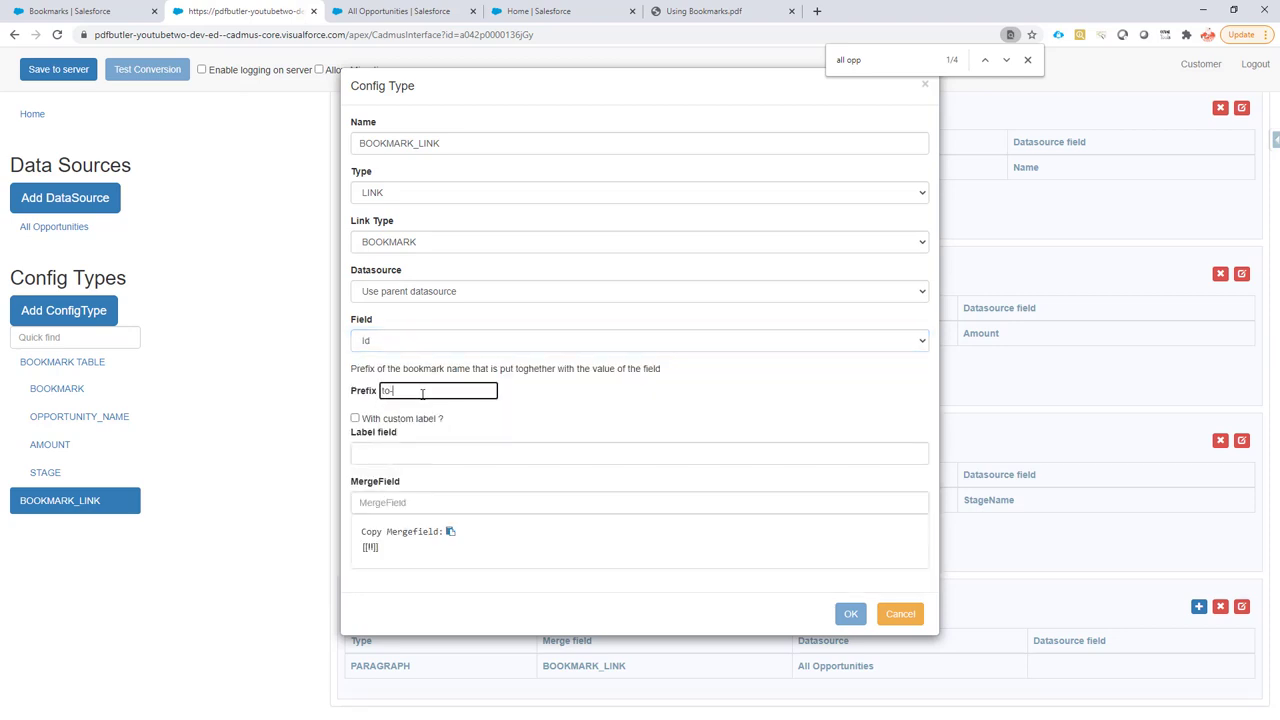
Label each link with the opportunity Name, confirm the item, and save the config to the server
click(354, 419)
click(380, 455)
click(401, 520)
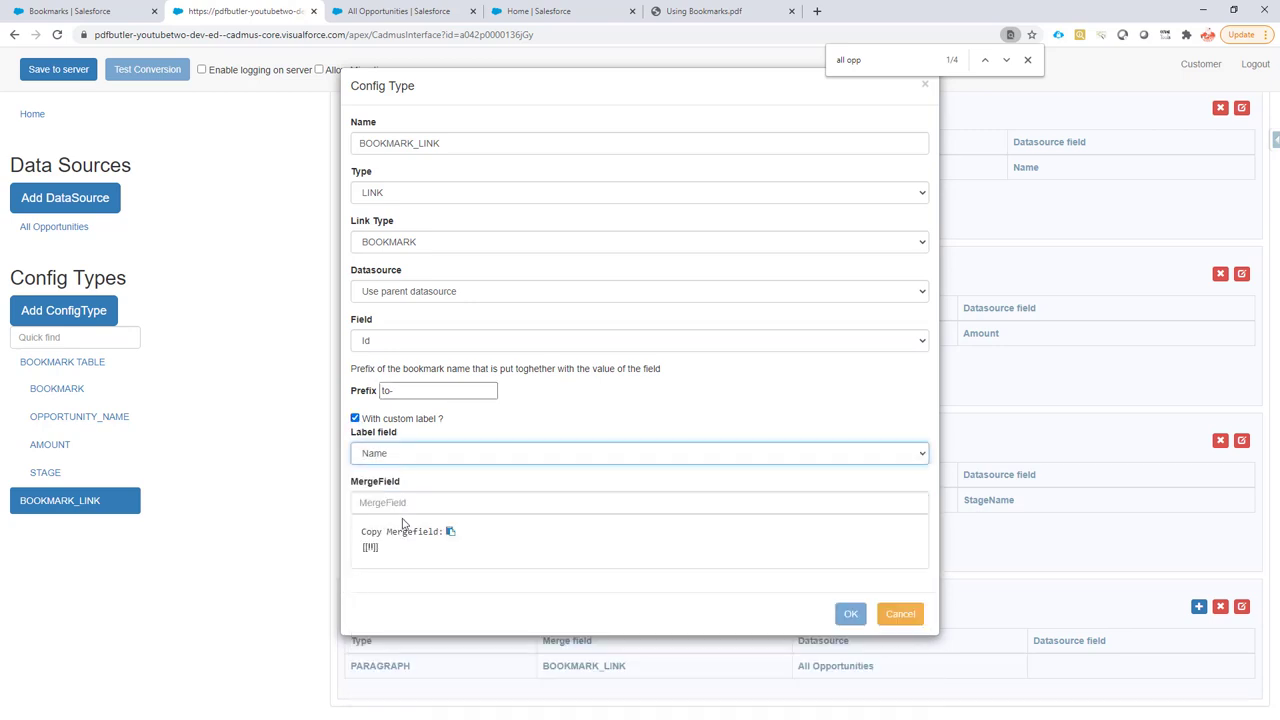
click(415, 503)
text(BOOKMARK_LINK)
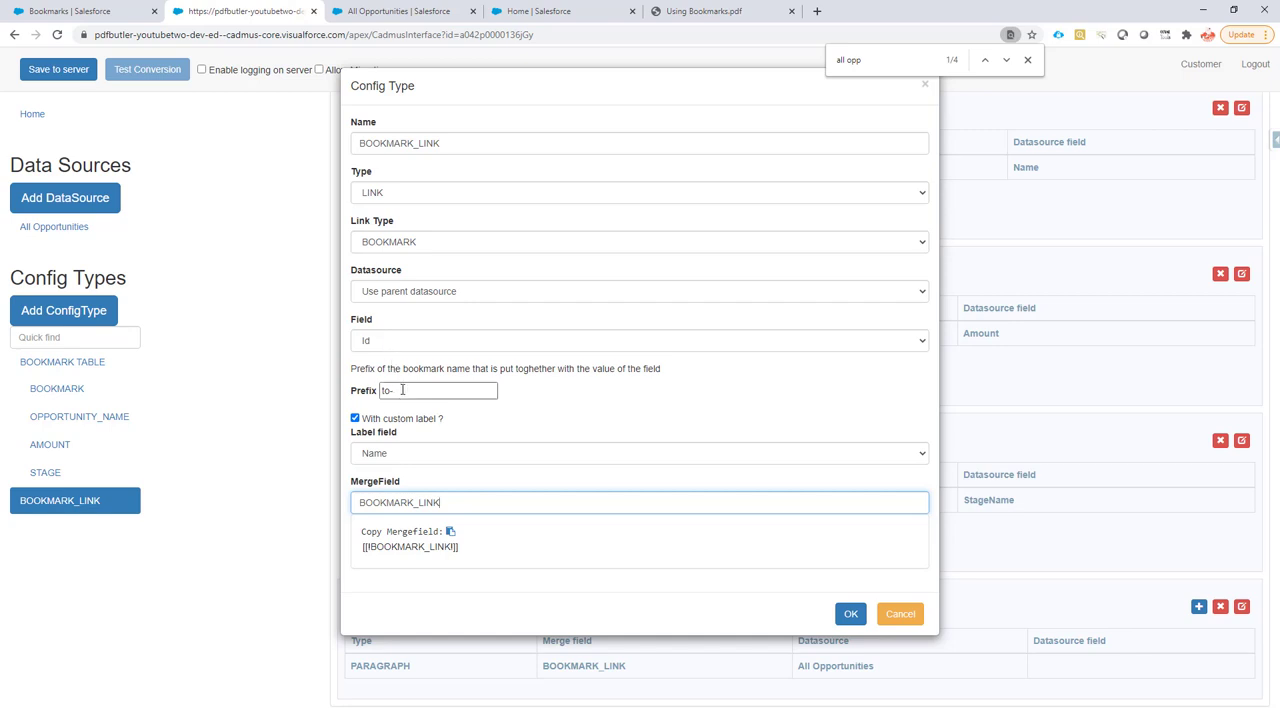
click(403, 390)
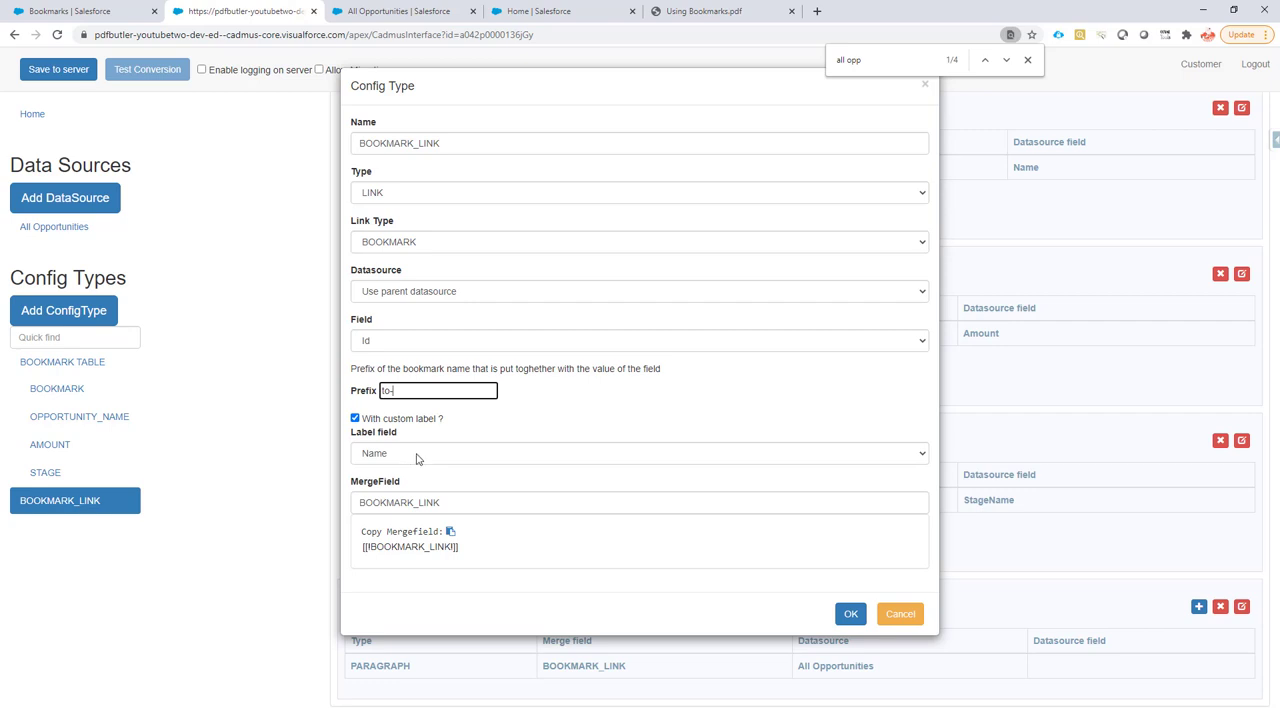
click(850, 613)
click(60, 70)
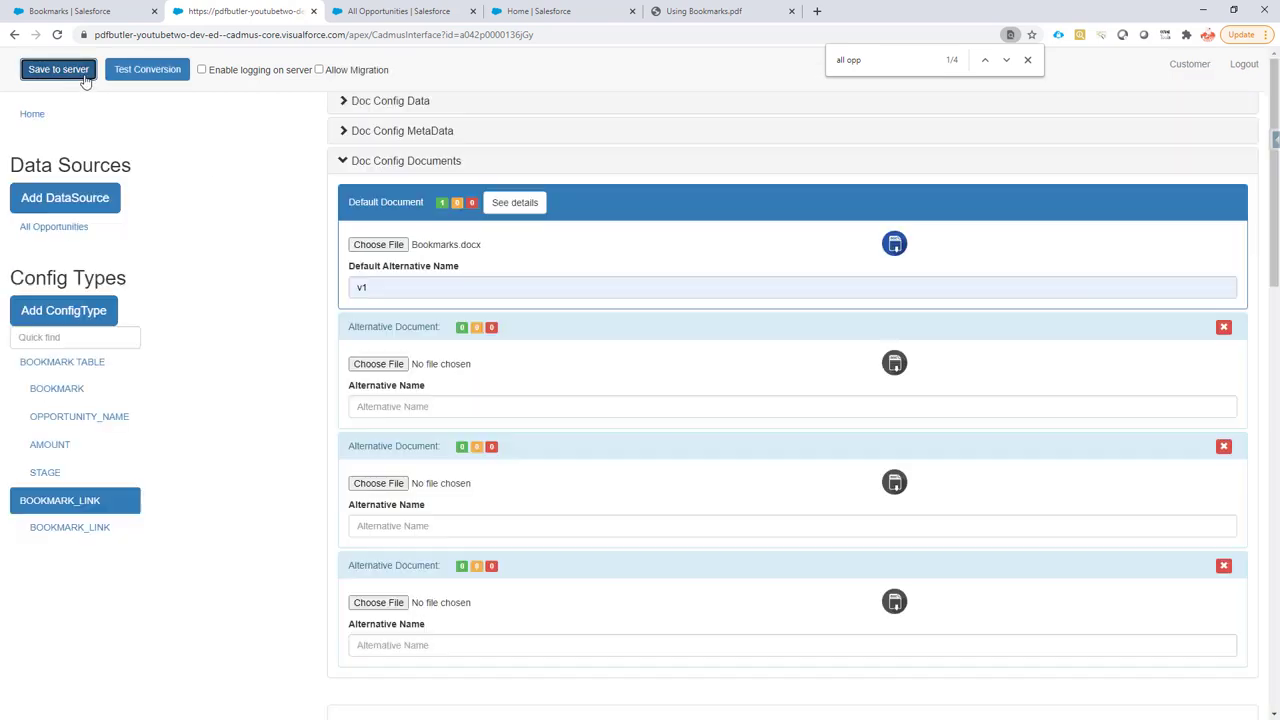
Generate the Bookmarks PDF from the Salesforce Home page and open Using Bookmarks (1).pdf
click(543, 12)
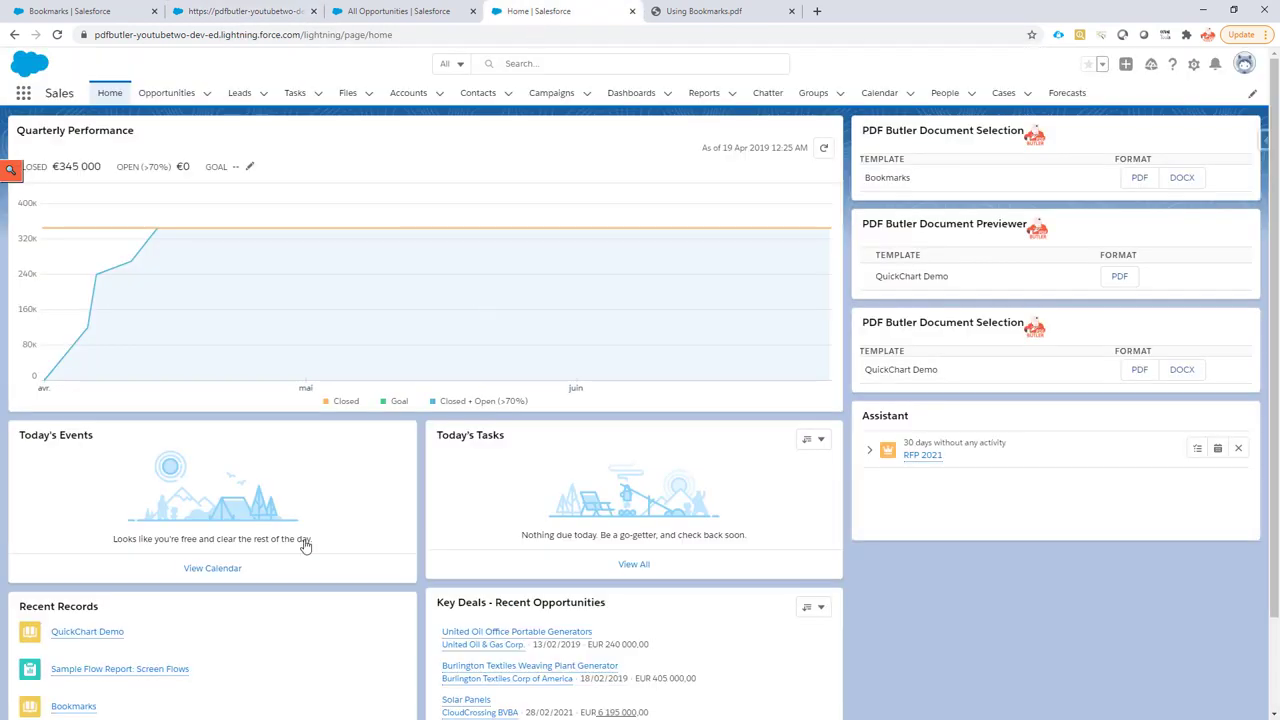
click(1139, 177)
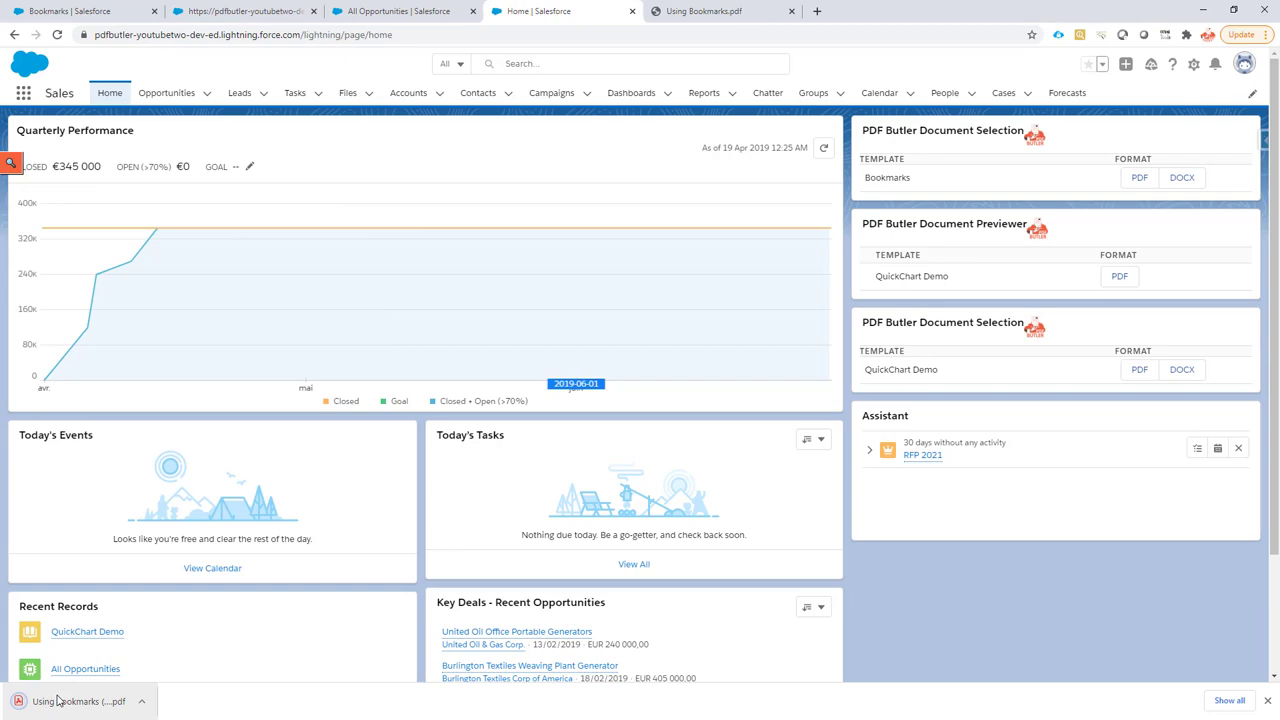
click(60, 701)
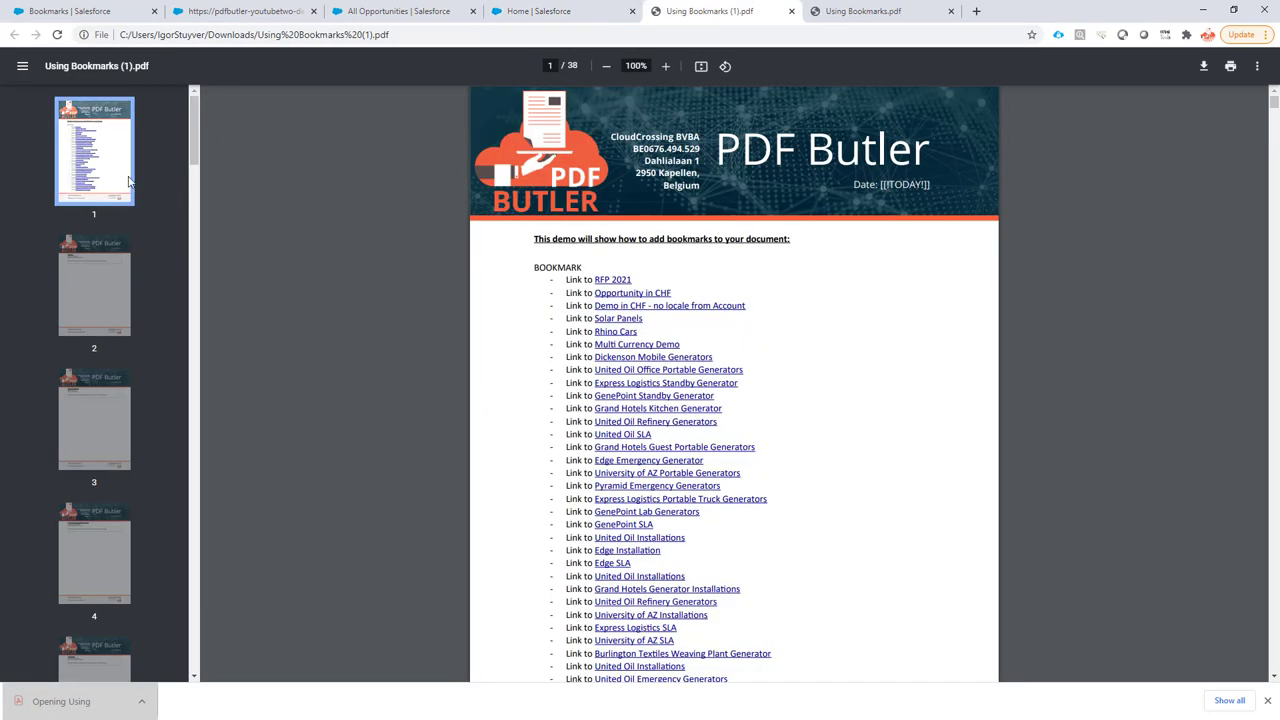
scroll(603, 188, down, 3)
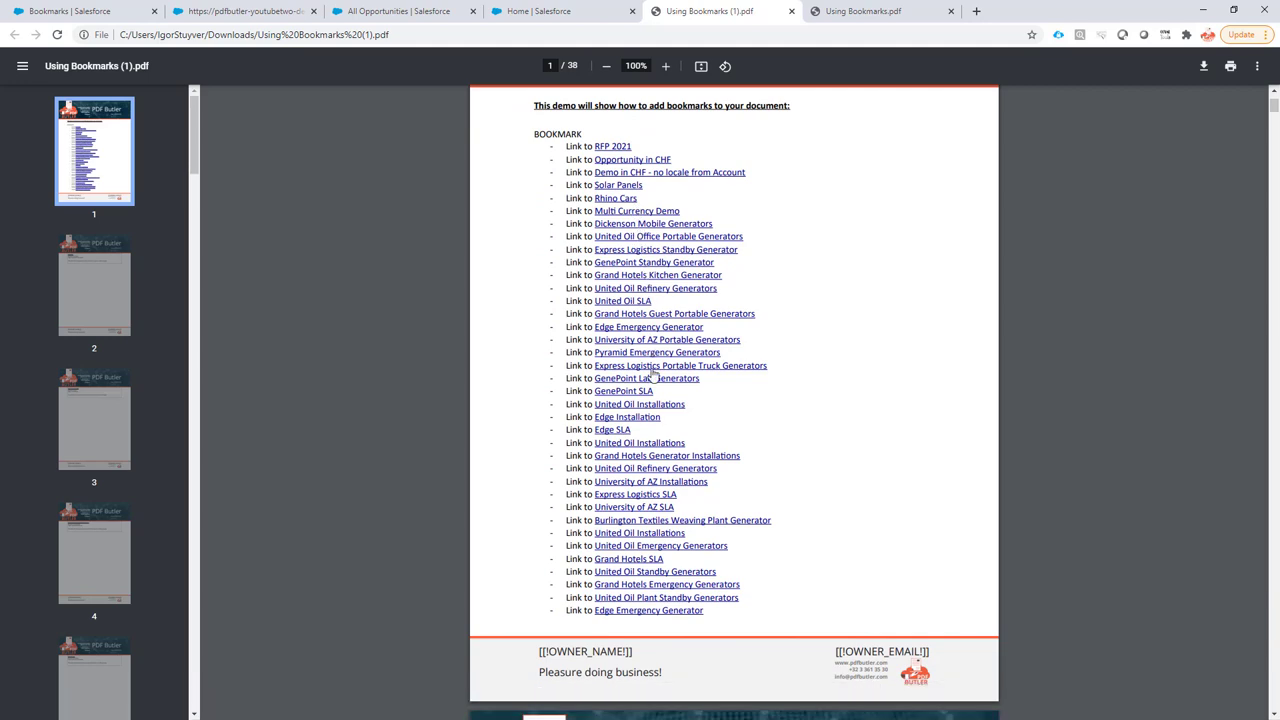
scroll(652, 340, down, 2)
scroll(653, 343, down, 2)
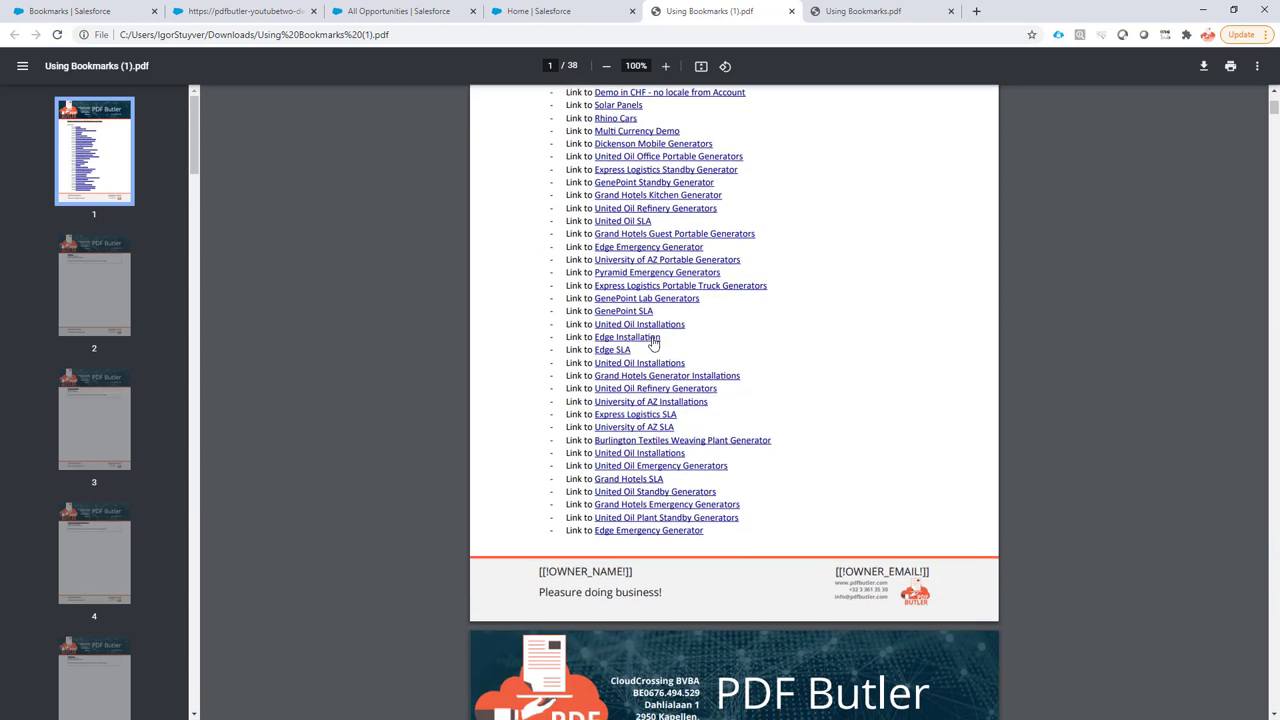
scroll(653, 343, down, 2)
scroll(653, 343, up, 1)
scroll(652, 343, up, 5)
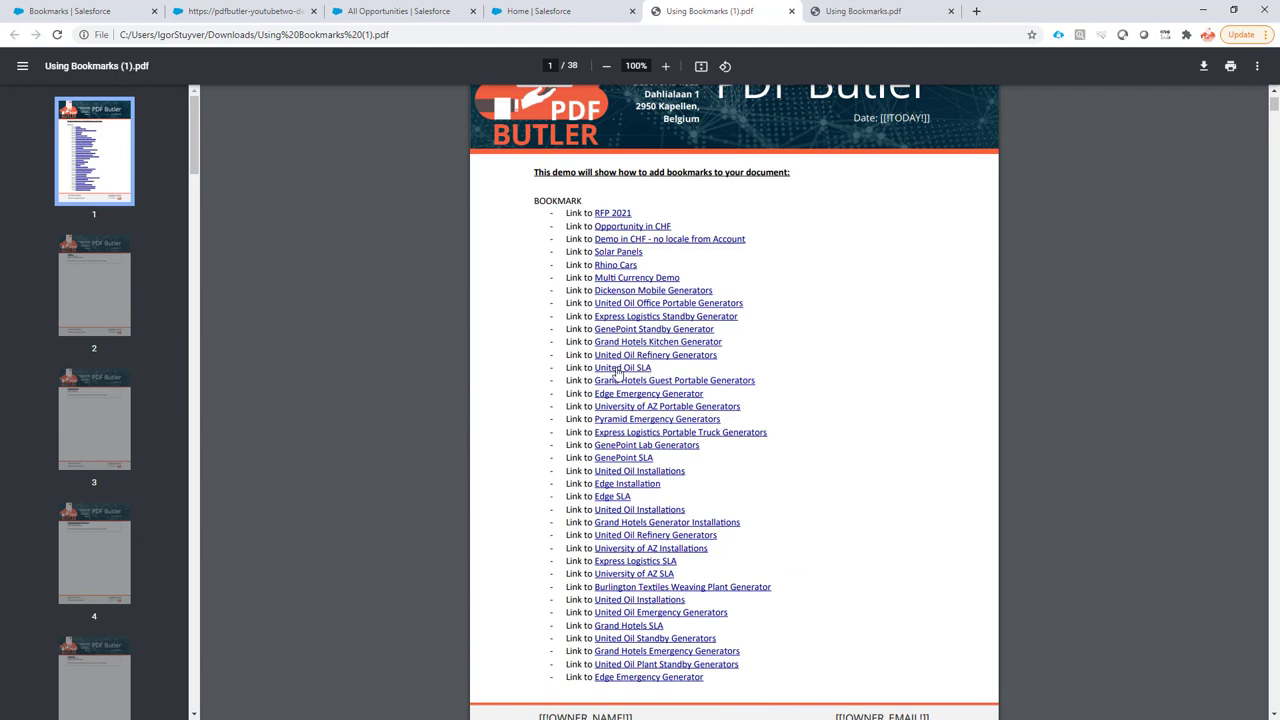
click(633, 368)
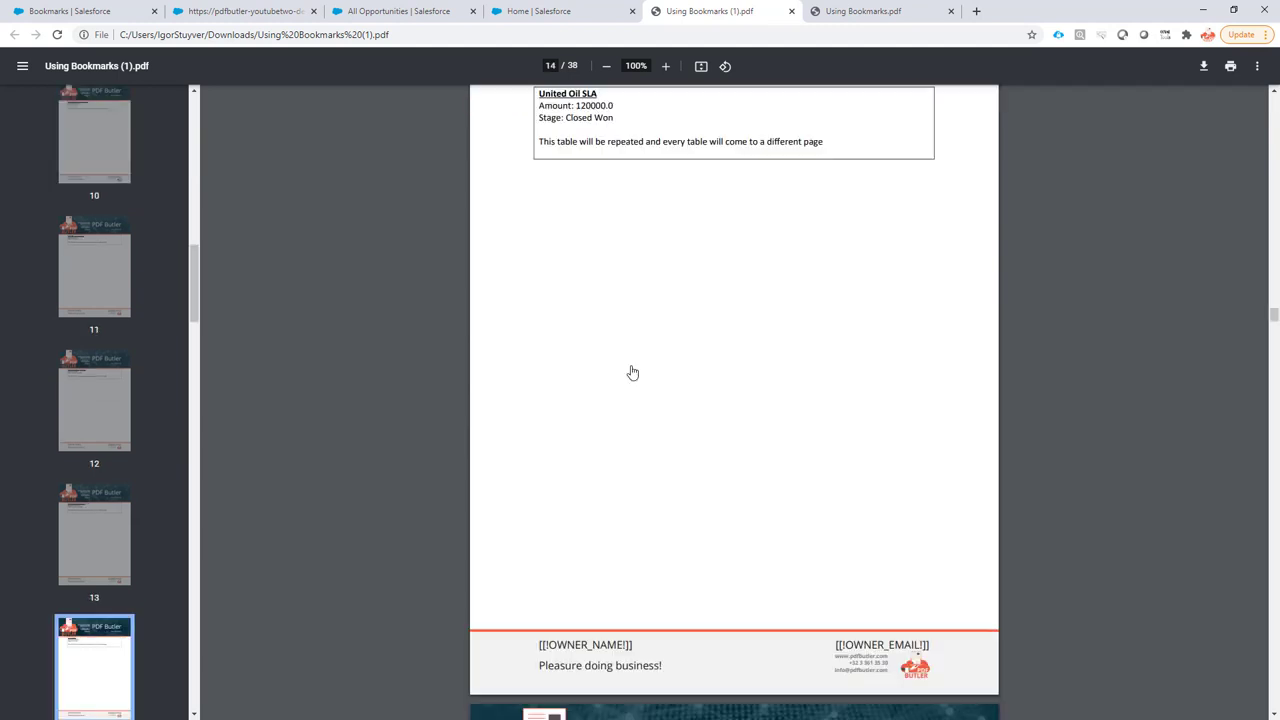
scroll(580, 205, up, 1)
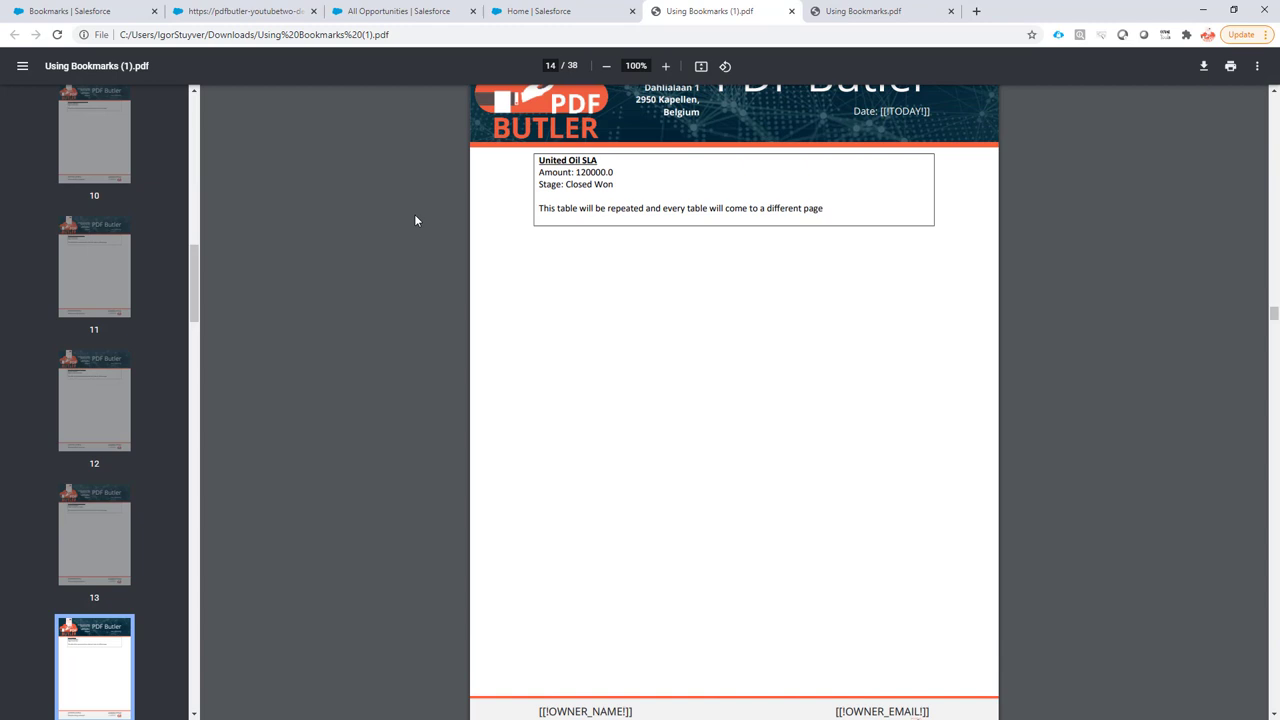
drag(197, 268, 197, 120)
click(94, 150)
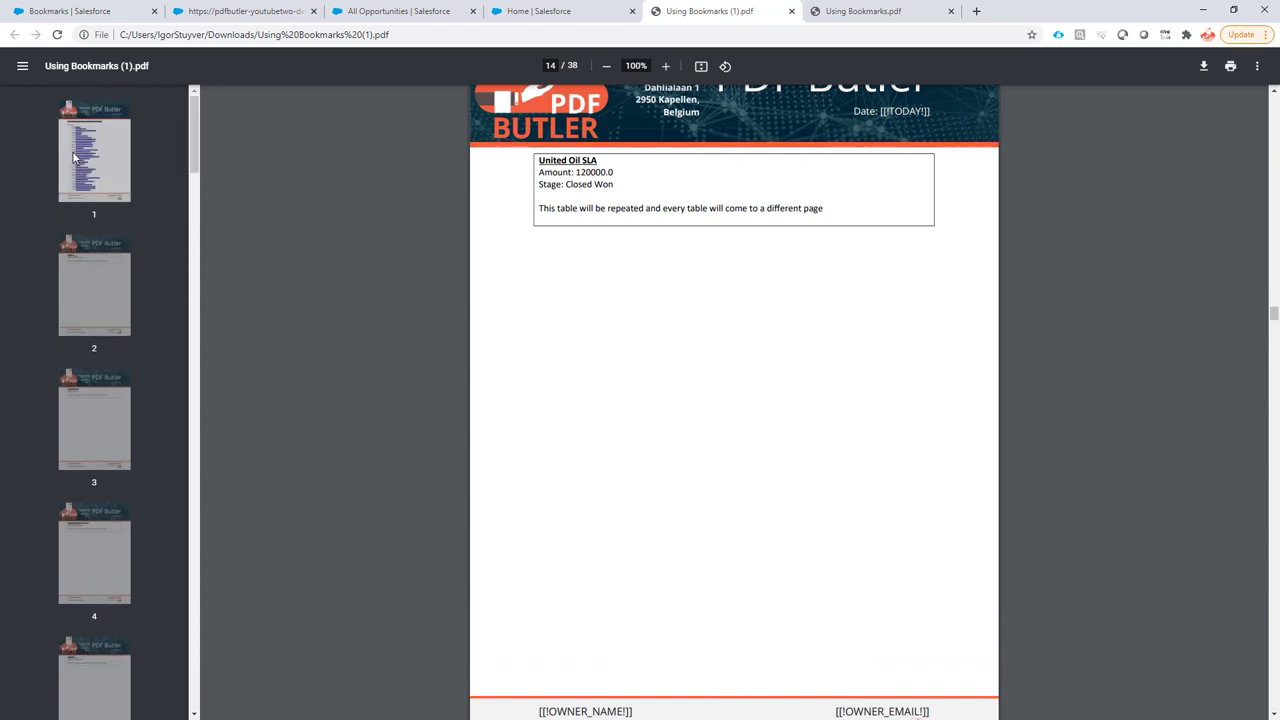
scroll(665, 520, down, 2)
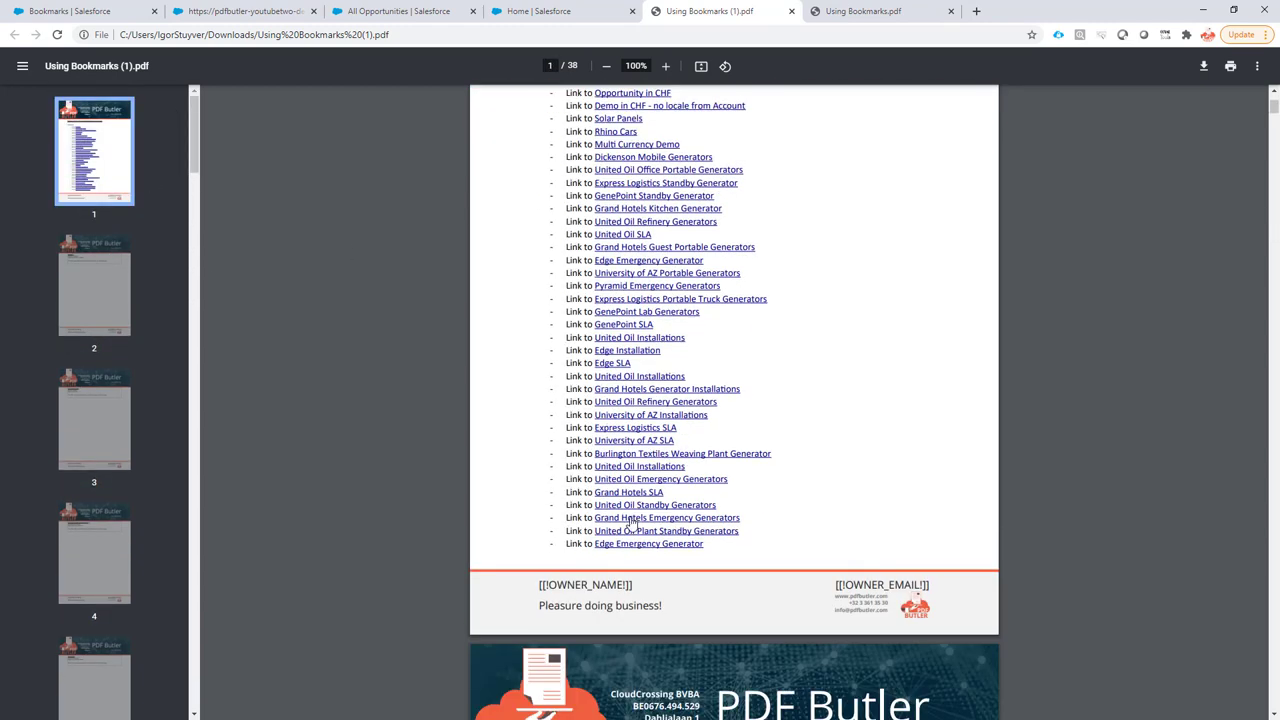
click(628, 545)
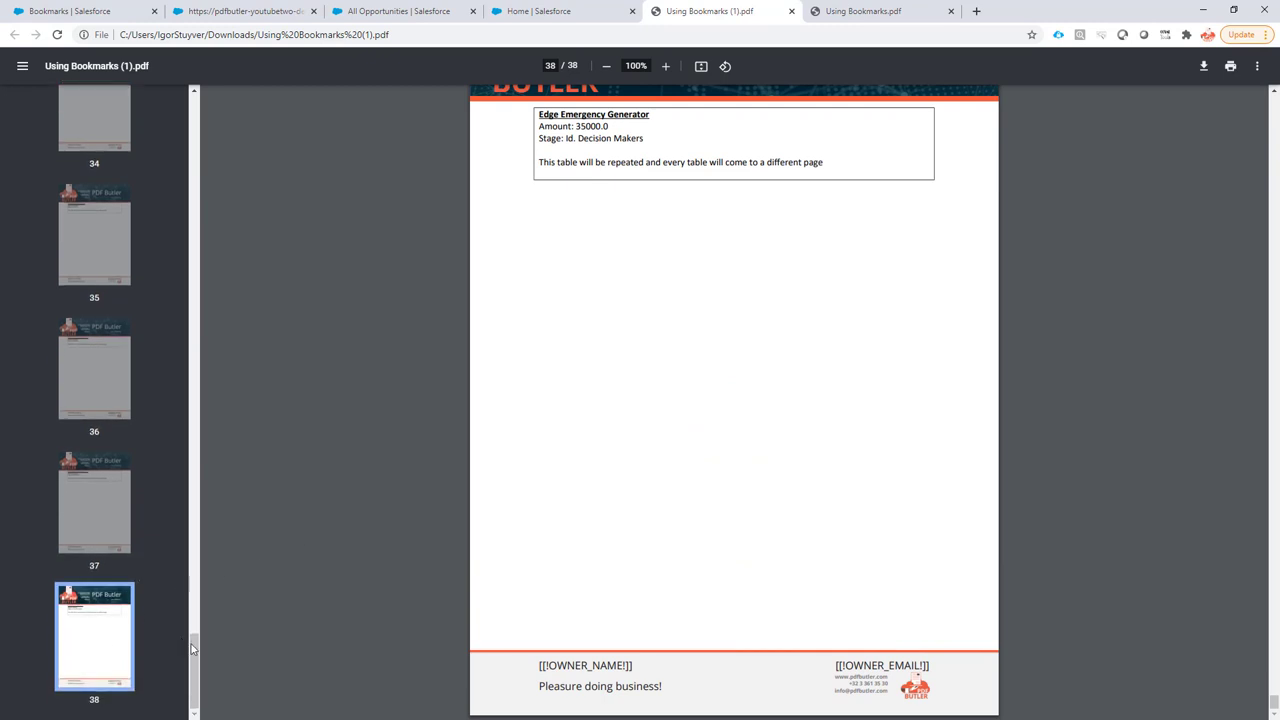
mouse_move(196, 641)
mouse_down()
mouse_move(201, 142)
mouse_move(168, 115)
mouse_up()
click(94, 150)
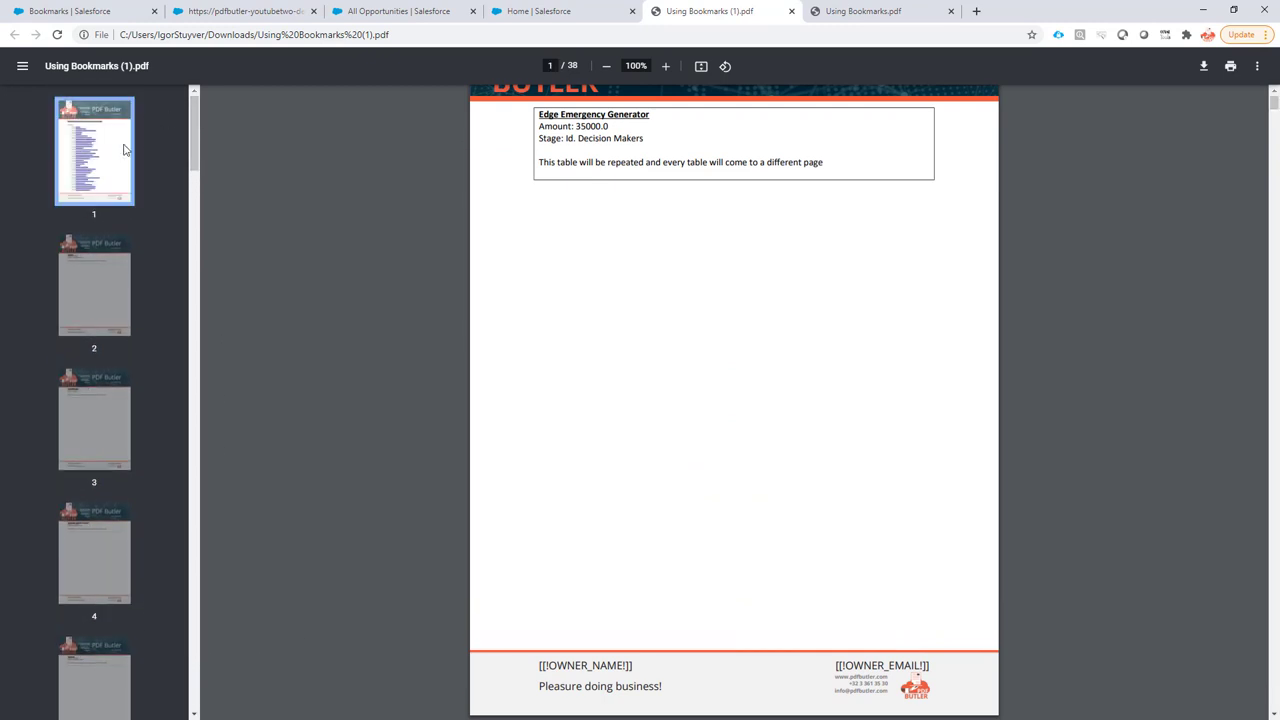
scroll(700, 322, down, 2)
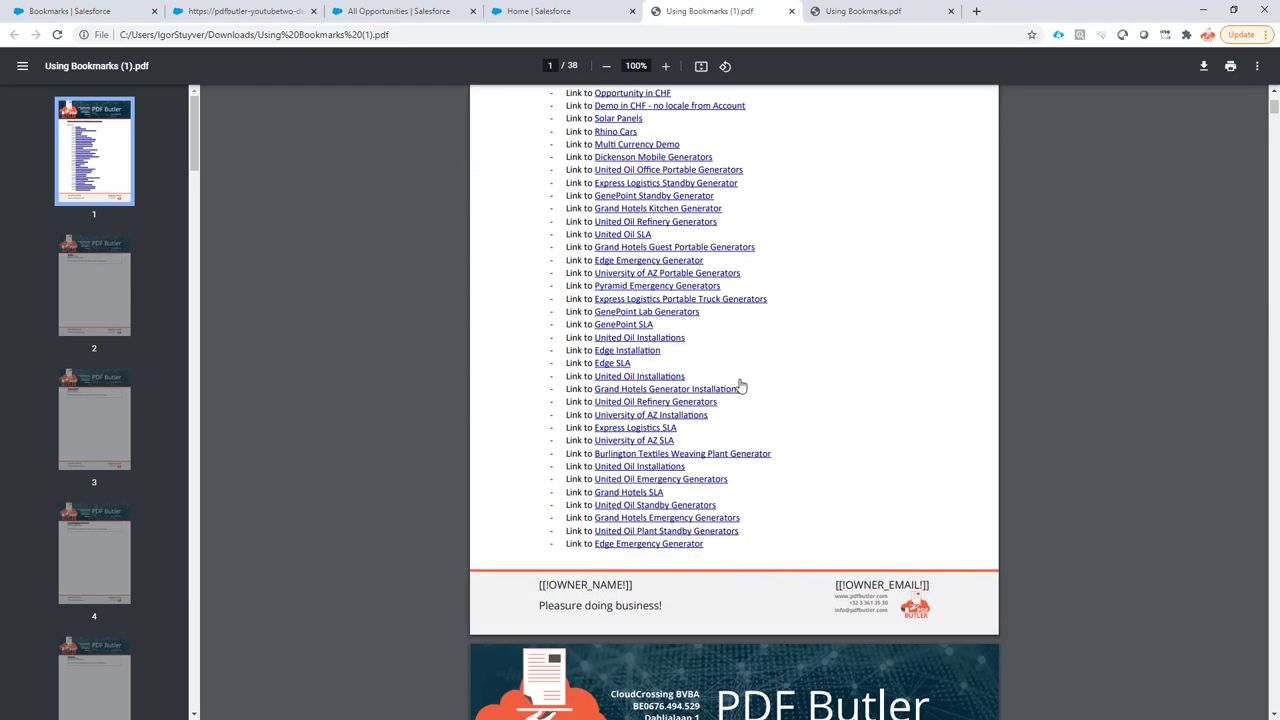